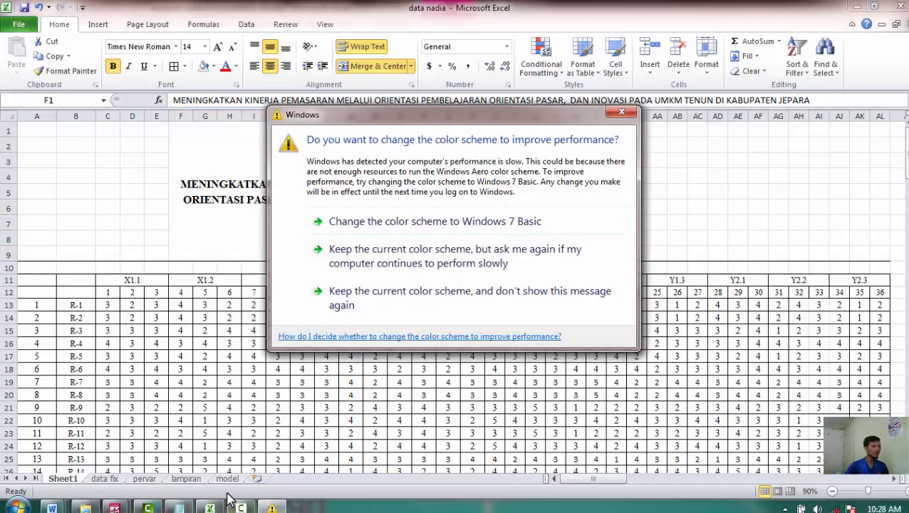
Dismiss the Windows color scheme prompt and view the path diagram on the model sheet
left_click(626, 115)
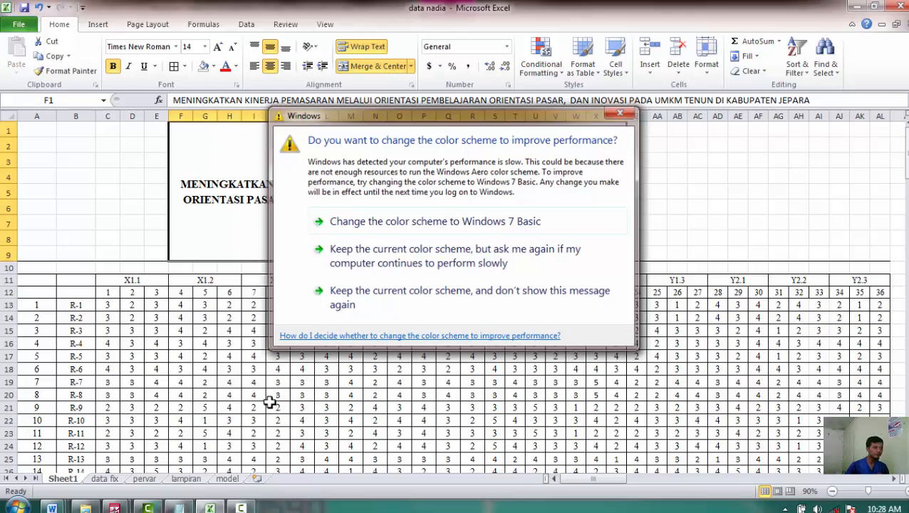
left_click(274, 406)
left_click(231, 479)
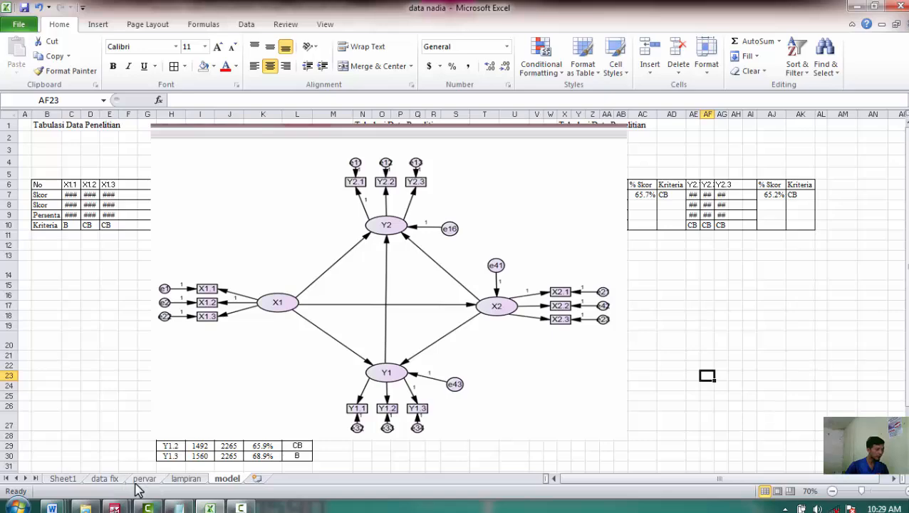
Show the raw questionnaire data on the data fix sheet and examine the X1.1 to X1.3 indicator columns
left_click(107, 480)
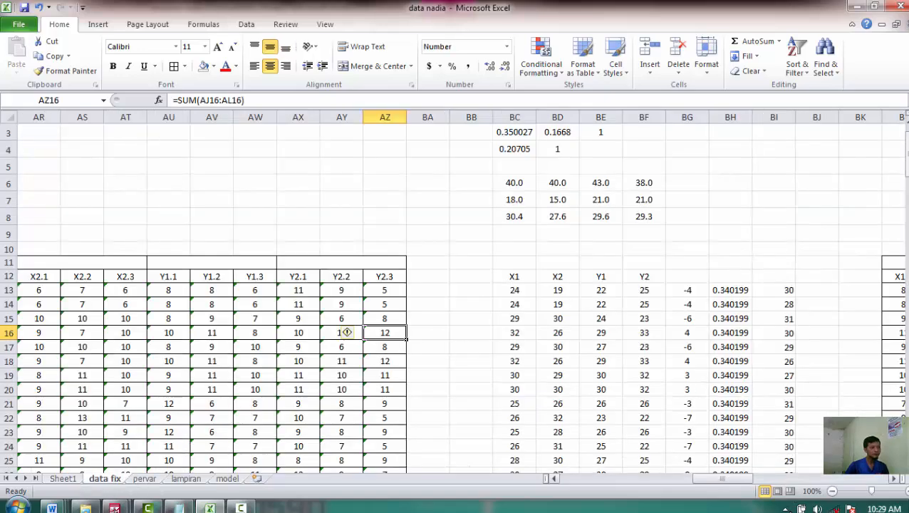
left_click_drag(725, 482, 494, 466)
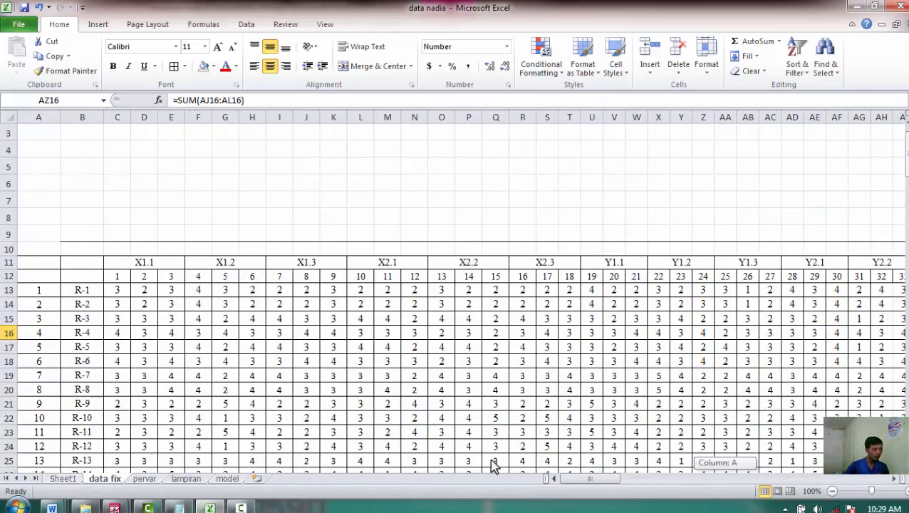
left_click(364, 274)
left_click(158, 262)
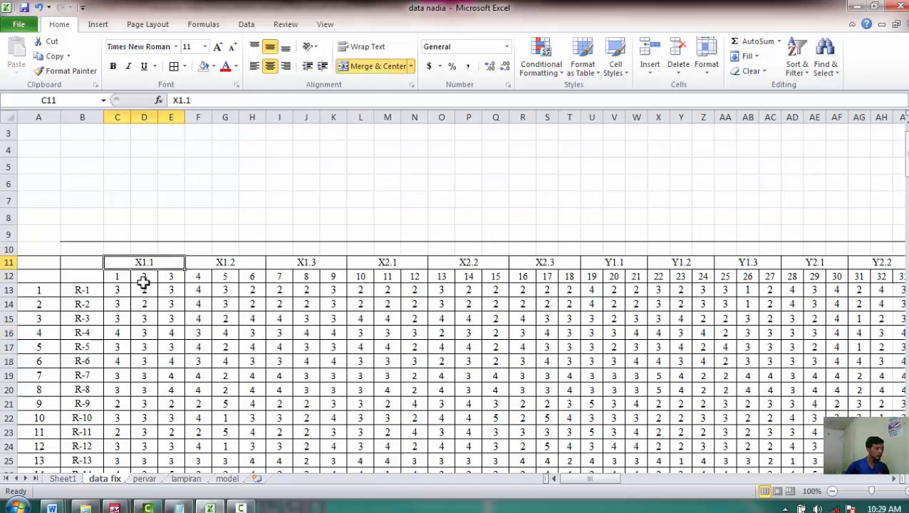
left_click_drag(114, 294, 331, 295)
left_click(305, 298)
left_click_drag(166, 263, 277, 261)
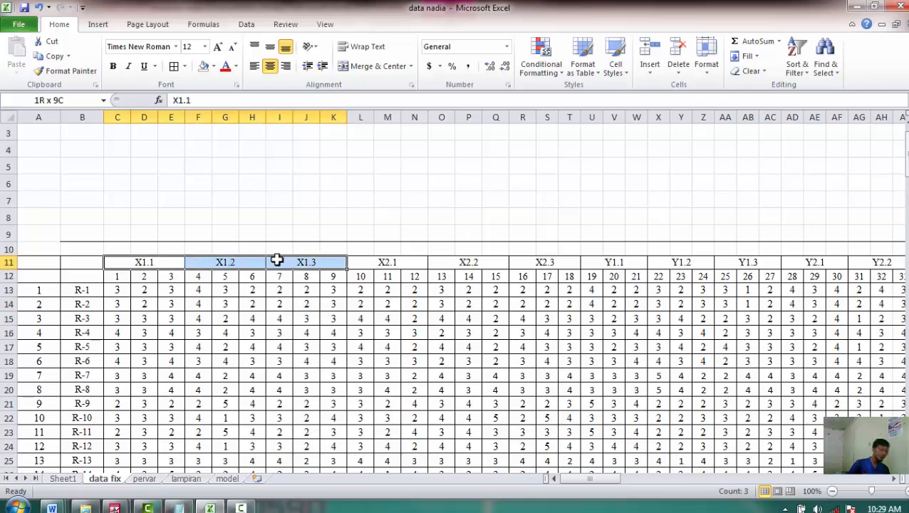
left_click(251, 198)
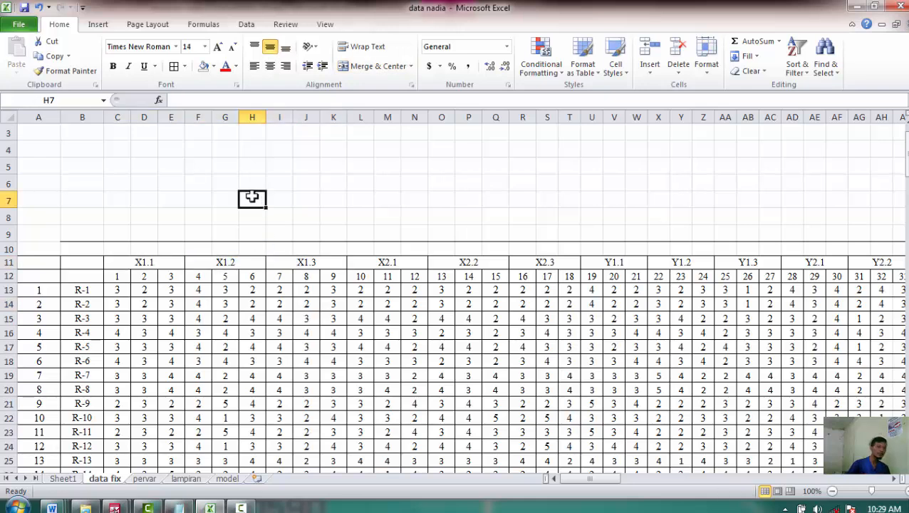
Examine how item columns 1 to 3 and the first respondent's scores belong to indicator X1.1
left_click(161, 265)
key("Right")
key("Down")
key("Down")
left_click(118, 277)
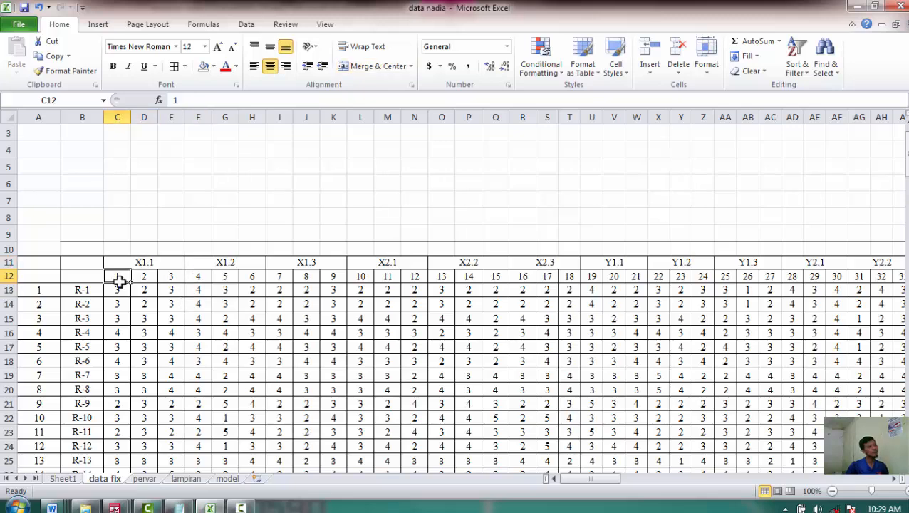
left_click(199, 305)
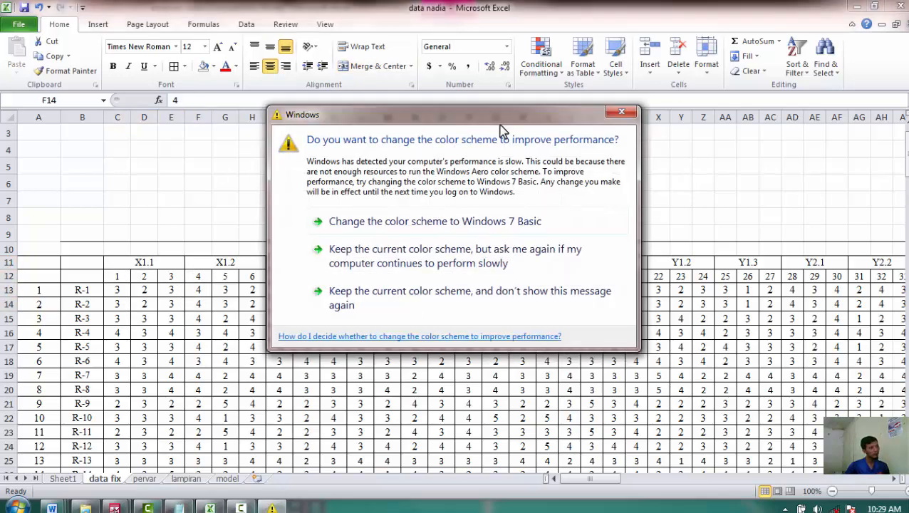
left_click(620, 115)
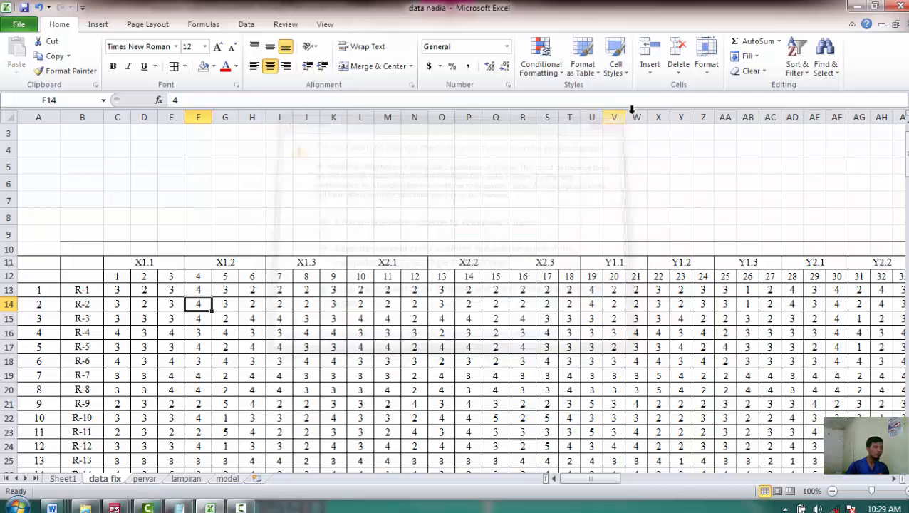
left_click(377, 170)
left_click(170, 275)
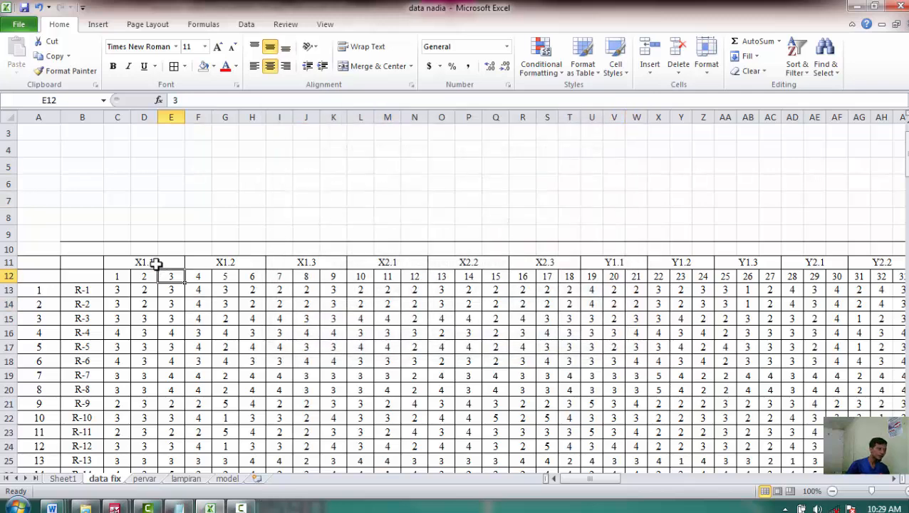
left_click(153, 263)
left_click_drag(112, 289, 171, 288)
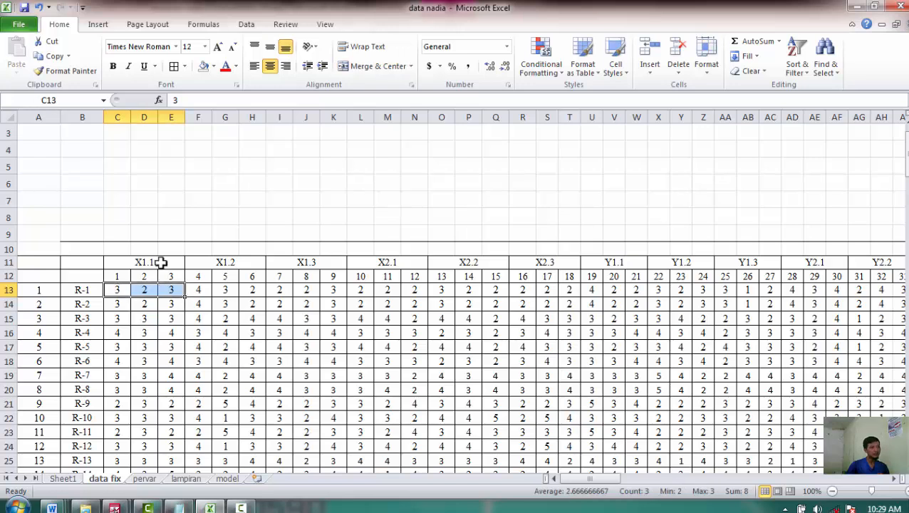
left_click(160, 262)
left_click(257, 332)
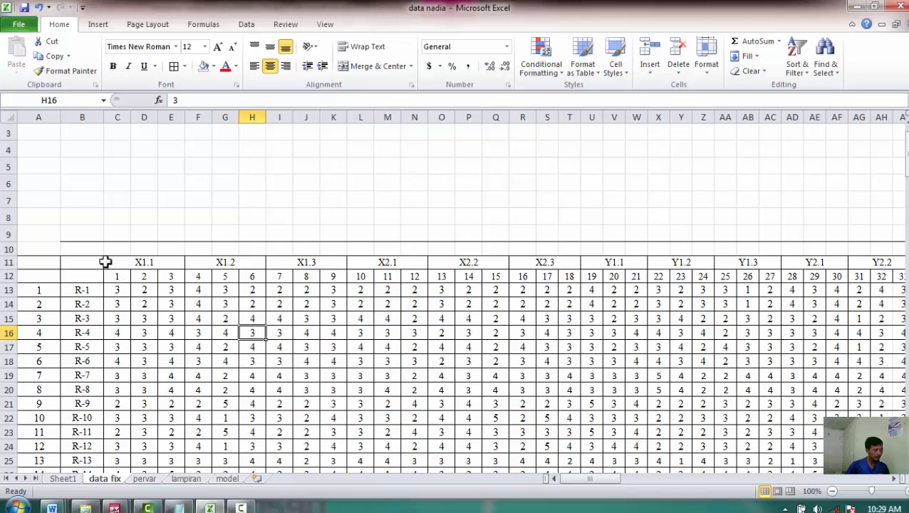
Color the font red for the X1.1 to X1.3 item scores in C11:K19 and their totals in AO12:AQ19
left_click_drag(107, 262, 325, 380)
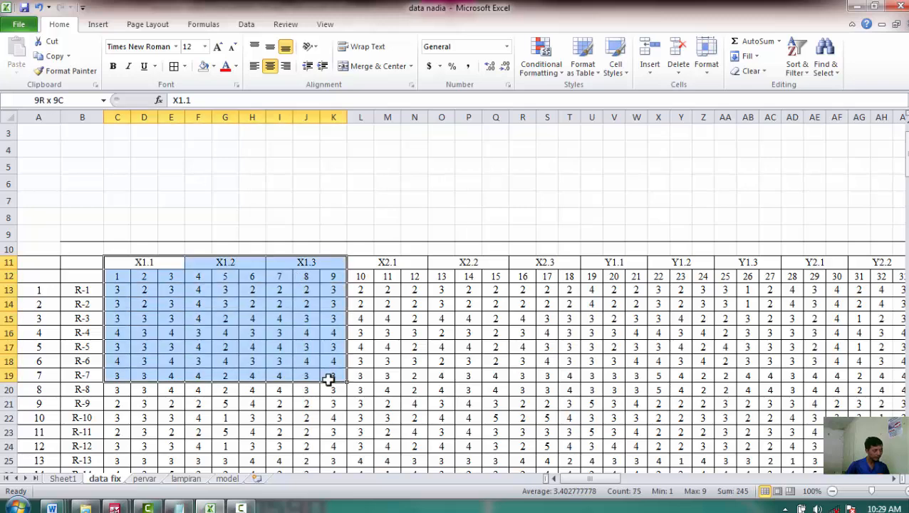
left_click(224, 66)
left_click_drag(589, 478, 653, 491)
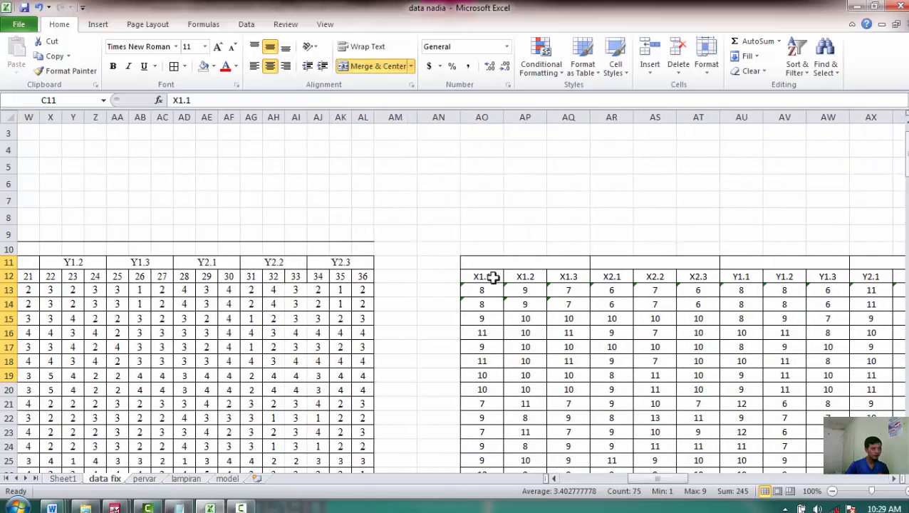
left_click_drag(483, 276, 568, 375)
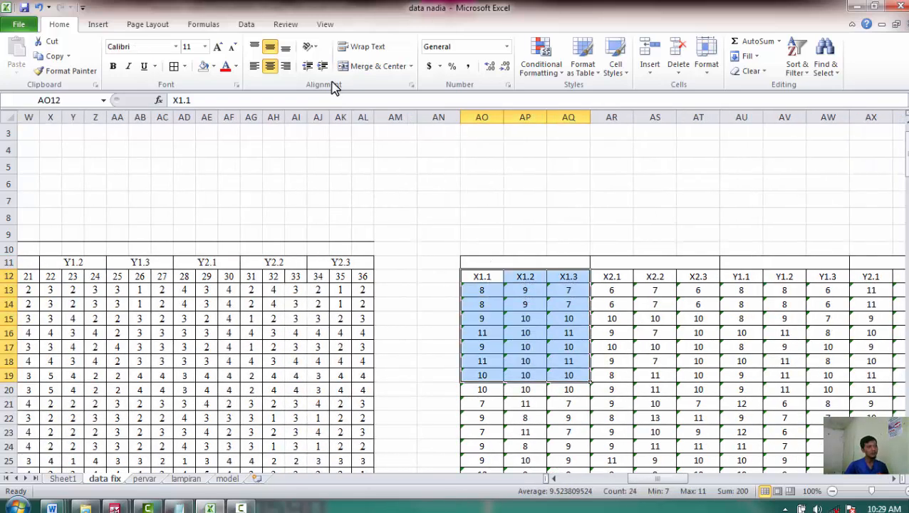
left_click(225, 66)
left_click(704, 263)
Enter the group headings X1 and X2 in the merged row 11 cells above their indicator totals
left_click(551, 254)
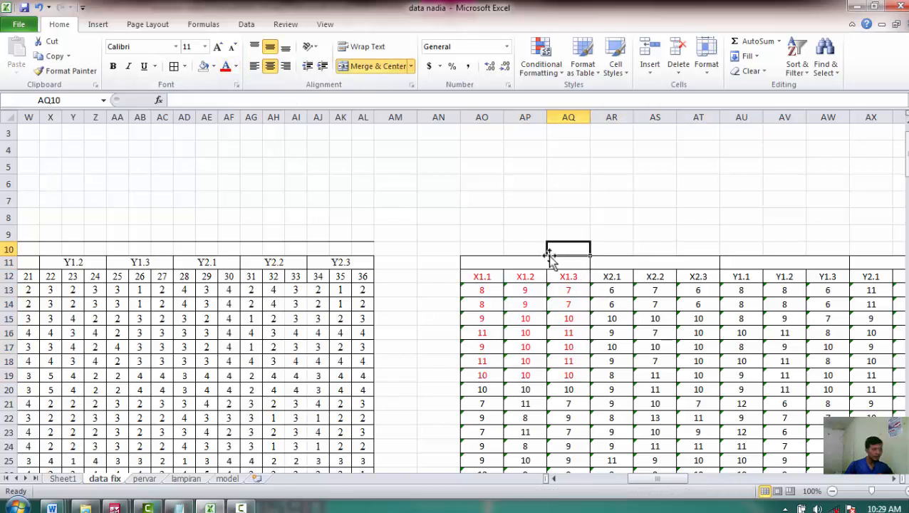
left_click(545, 261)
type("X1")
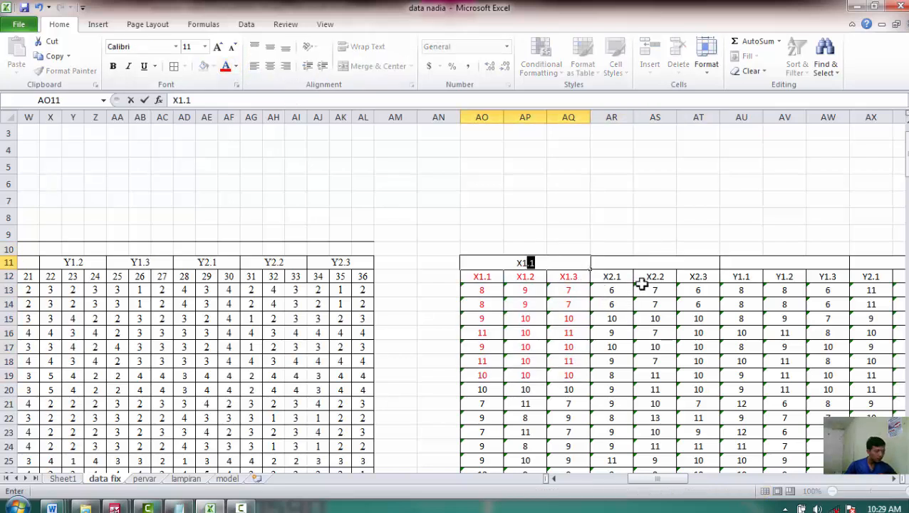
left_click(648, 259)
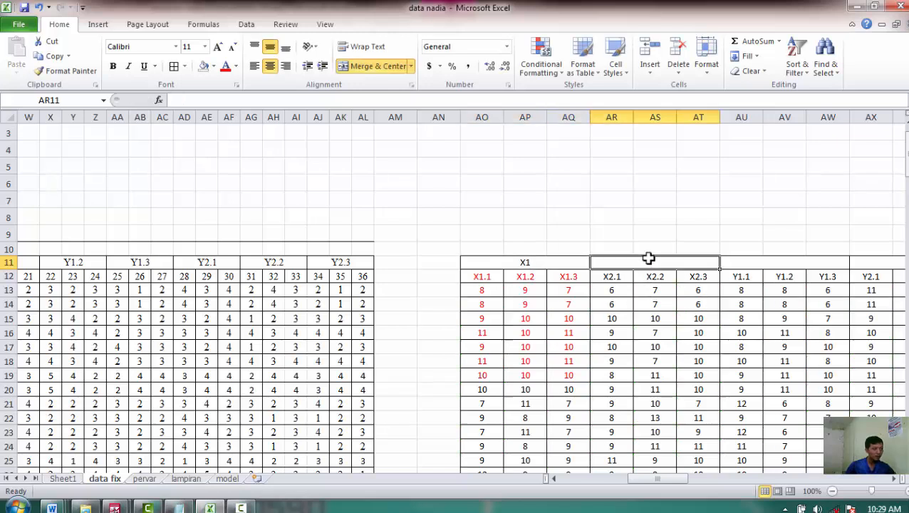
type("X2.1")
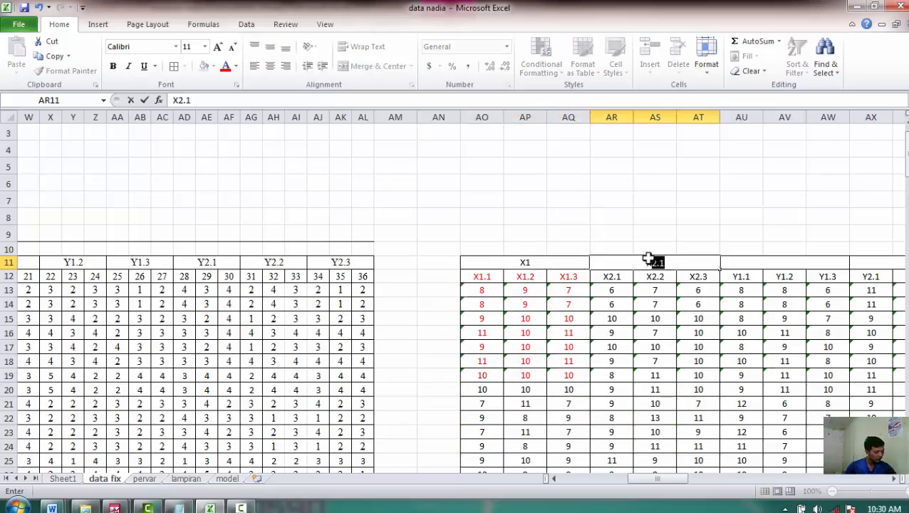
left_click_drag(650, 257, 653, 259)
key("BackSpace")
left_click(687, 308)
left_click(656, 259)
left_click(758, 266)
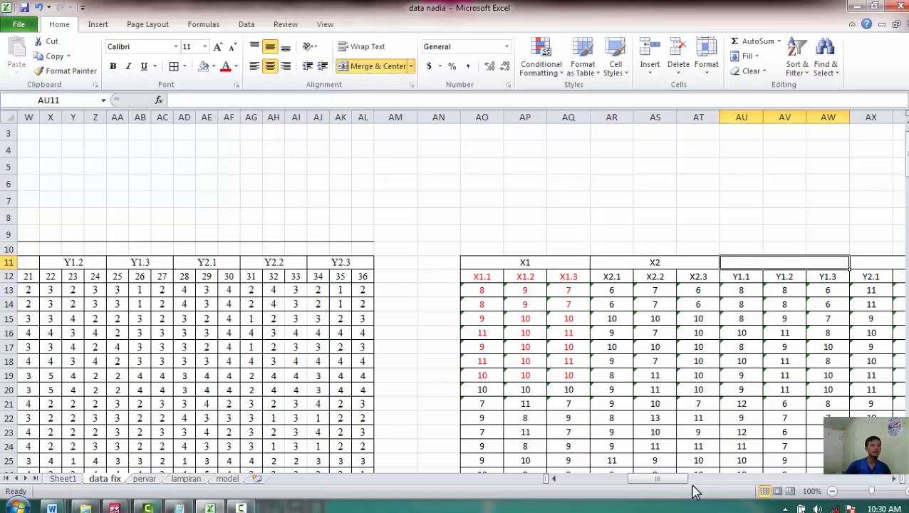
Check the model sheet, and enter the group headings Y1 and Y2 in row 11 above their indicator totals on data fix
left_click_drag(676, 481, 712, 486)
left_click(581, 362)
left_click(507, 265)
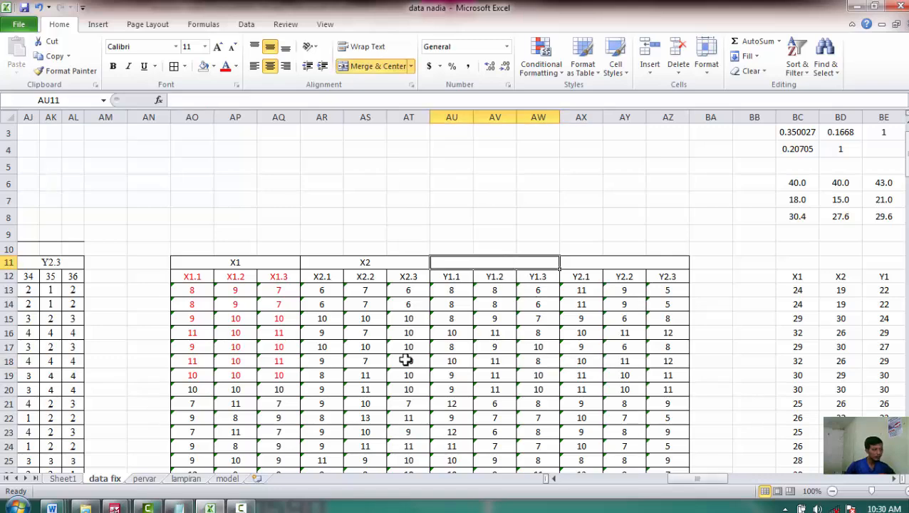
left_click(228, 479)
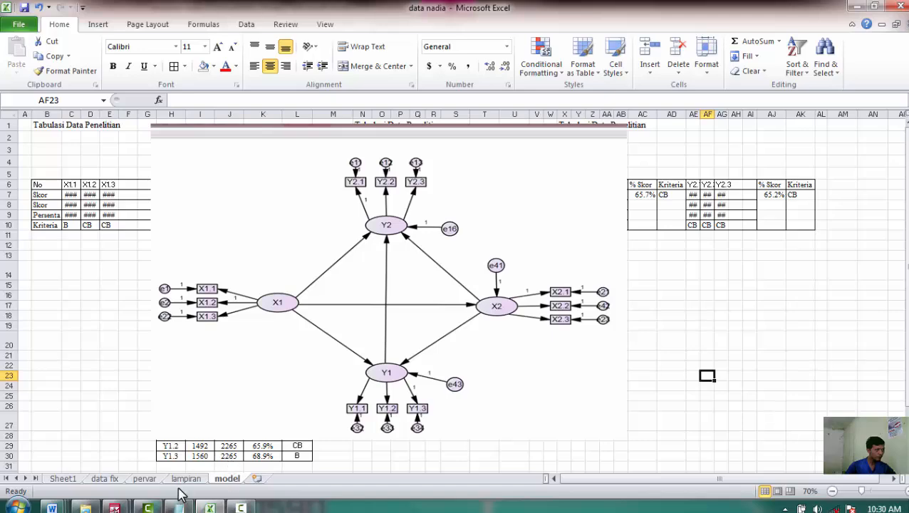
left_click(104, 479)
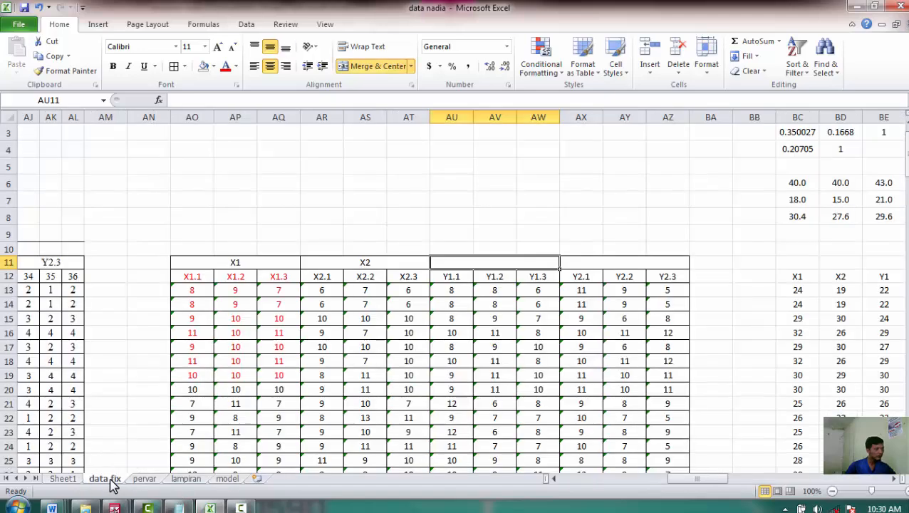
type("Y1")
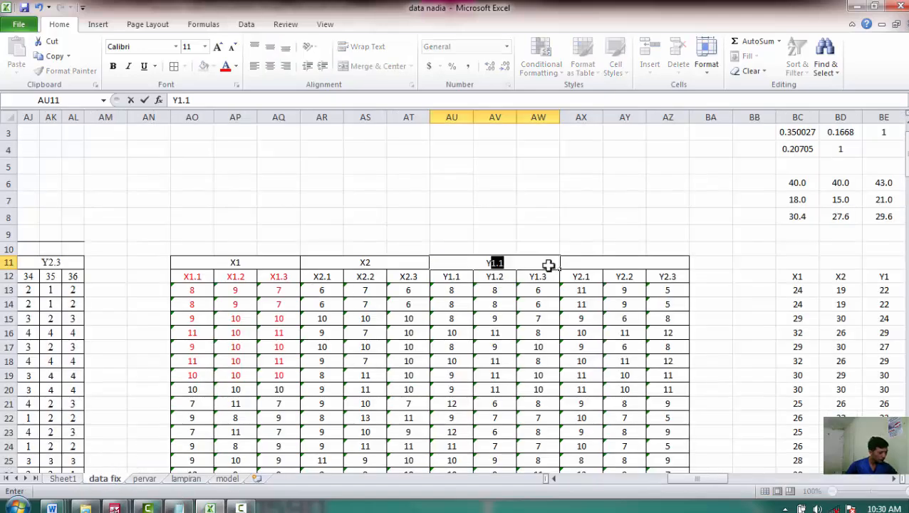
left_click(604, 262)
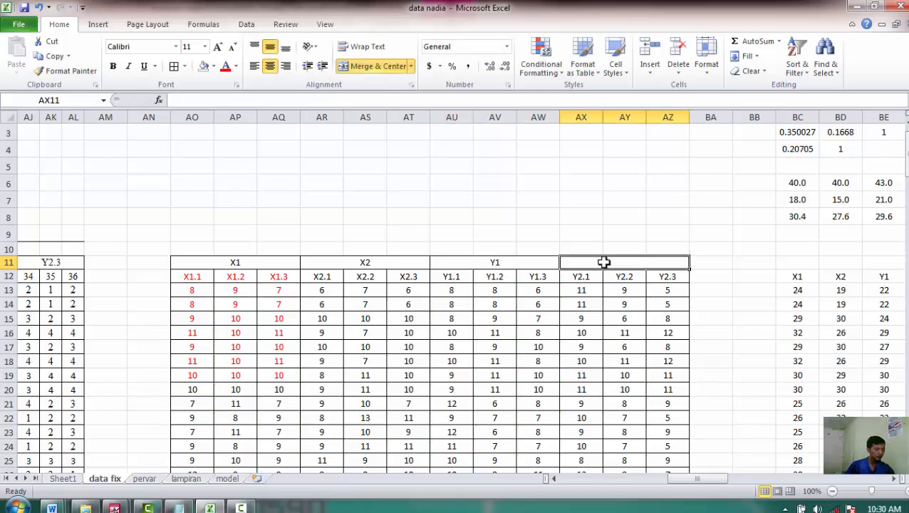
type("Y2")
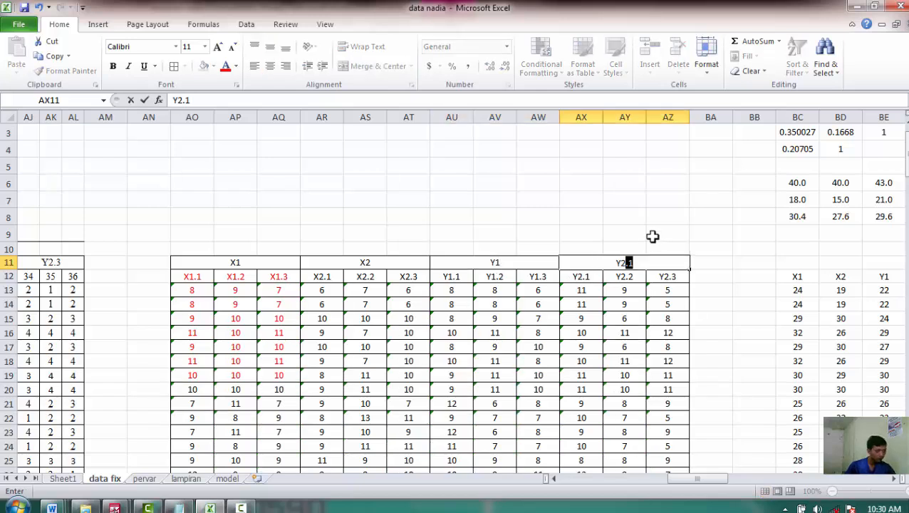
key("Delete")
left_click(638, 217)
left_click(578, 331)
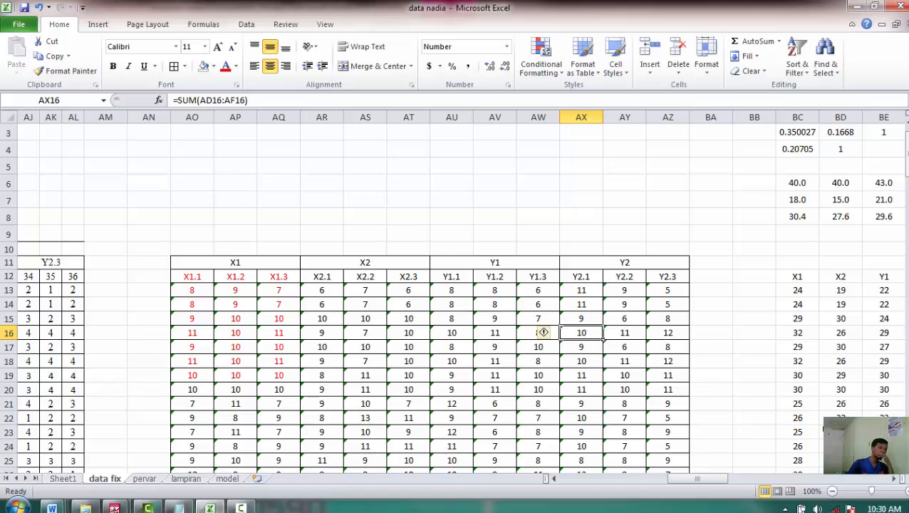
left_click(712, 405)
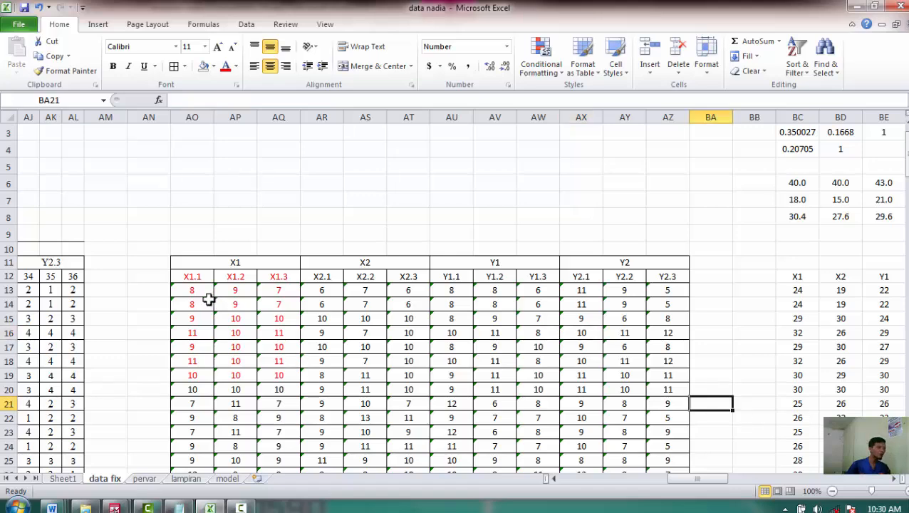
Copy all indicator totals from X1.1 to Y2.3 in AO13:AZ173
left_click_drag(196, 285, 663, 440)
right_click(621, 412)
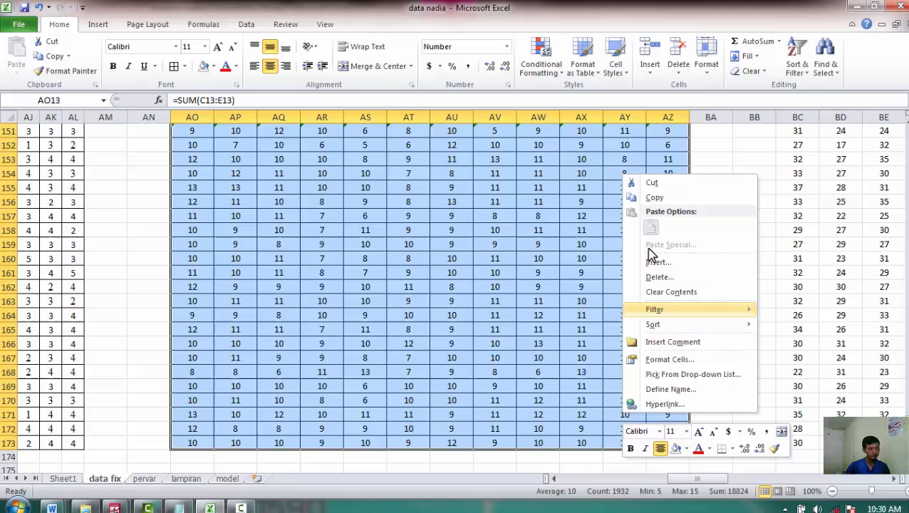
left_click(651, 199)
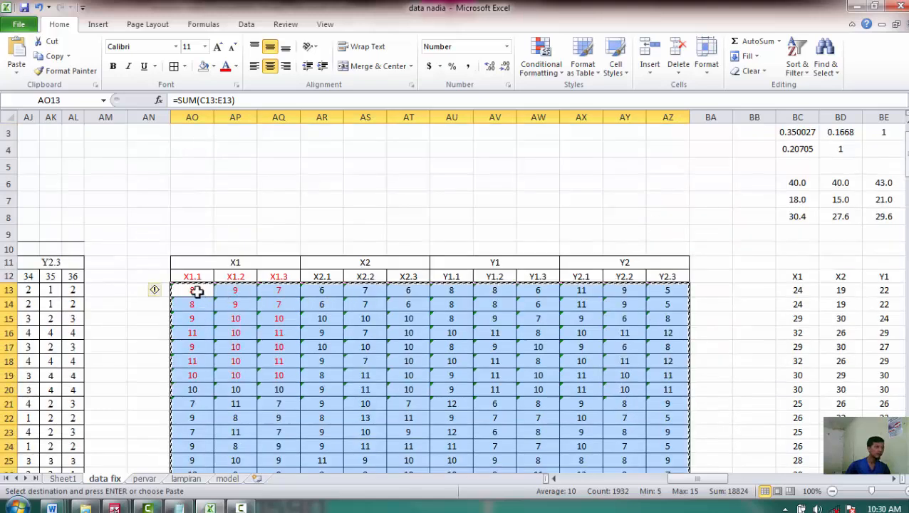
left_click(196, 291)
left_click_drag(703, 481, 531, 473)
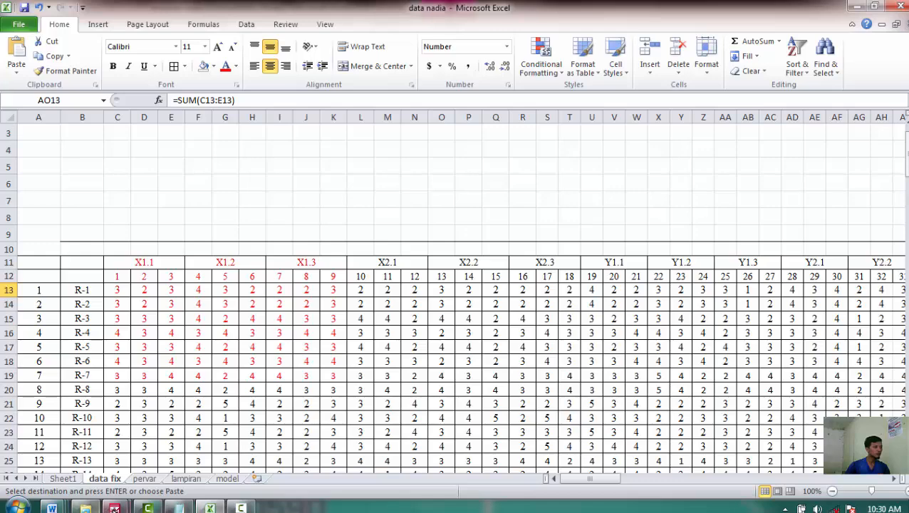
Switch to the SPSS Data Editor and create a new empty dataset
mouse_move(114, 507)
left_click(217, 443)
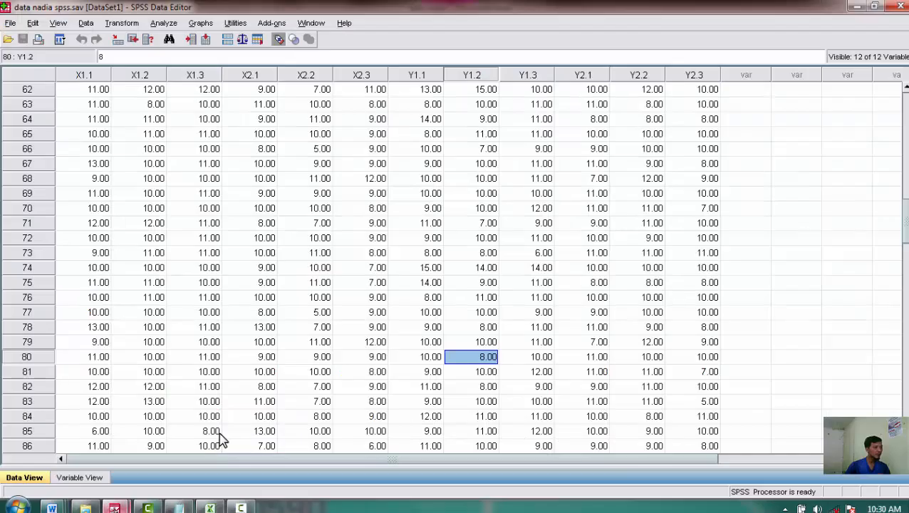
left_click(431, 193)
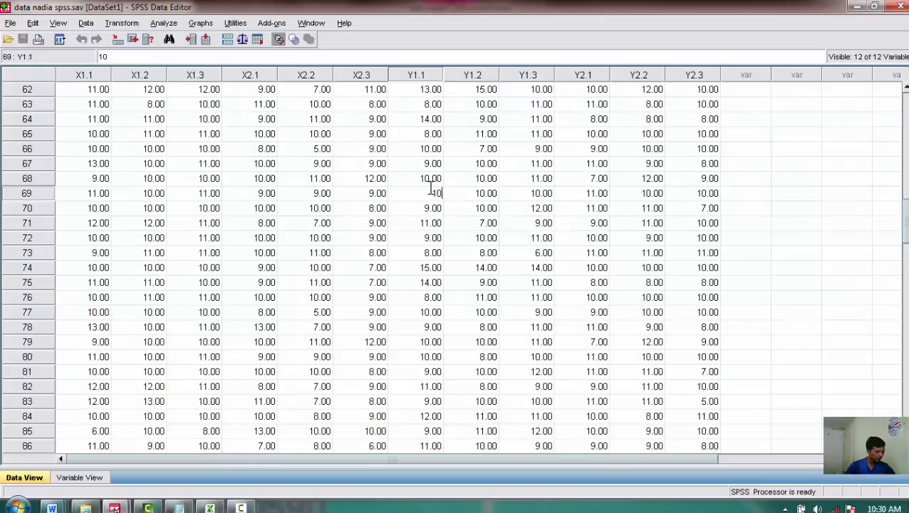
key("ctrl+n")
left_click(313, 147)
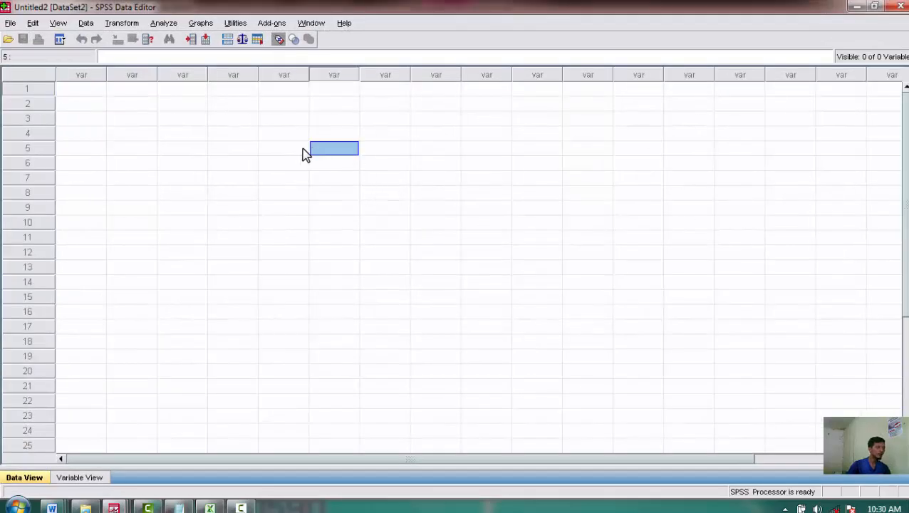
Paste the copied indicator totals into the empty dataset, starting at row 1 of the first variable column
left_click(91, 91)
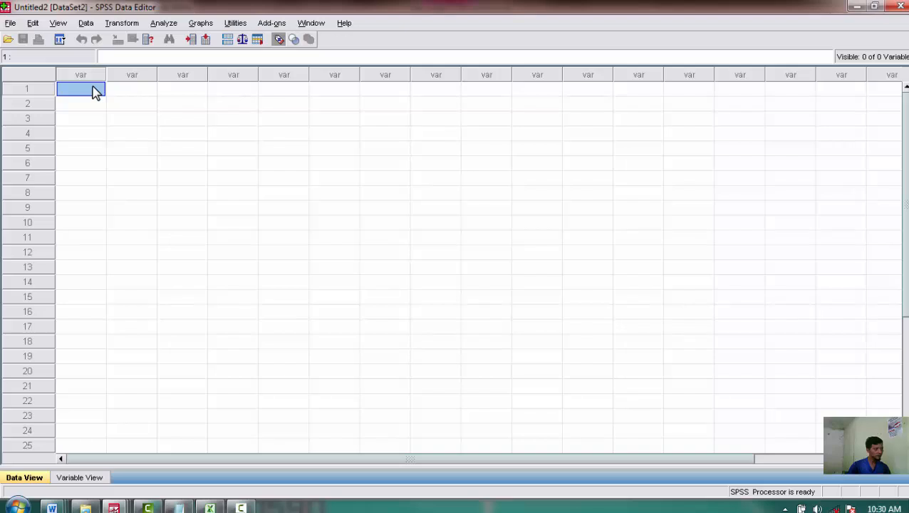
right_click(95, 92)
left_click(120, 131)
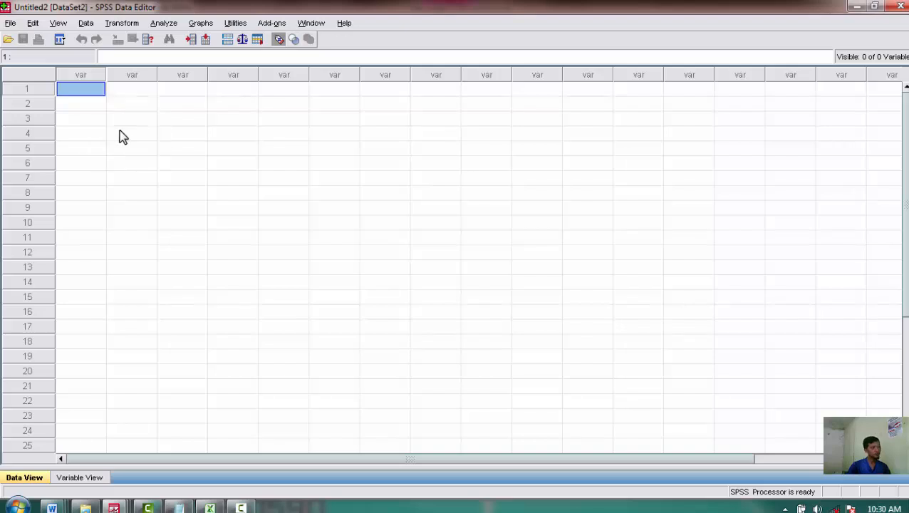
right_click(99, 93)
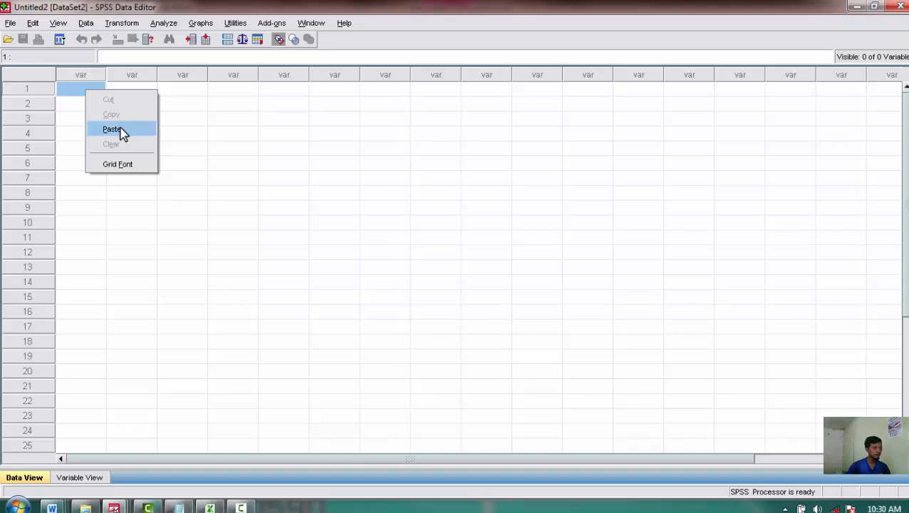
Switch to Excel and copy the indicator labels X1.1 to Y2.3 in AO12:AZ12 of data fix
key("alt+Tab")
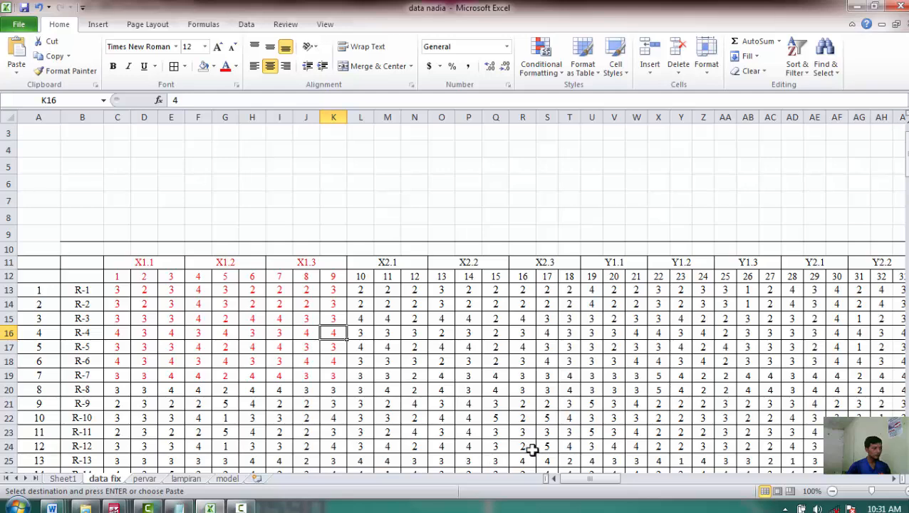
left_click_drag(581, 479, 680, 478)
left_click_drag(300, 278, 781, 273)
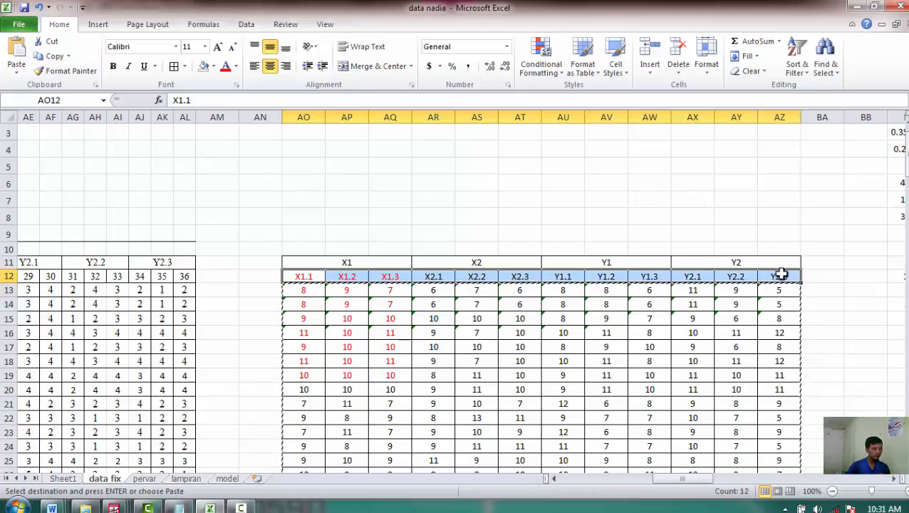
right_click(781, 274)
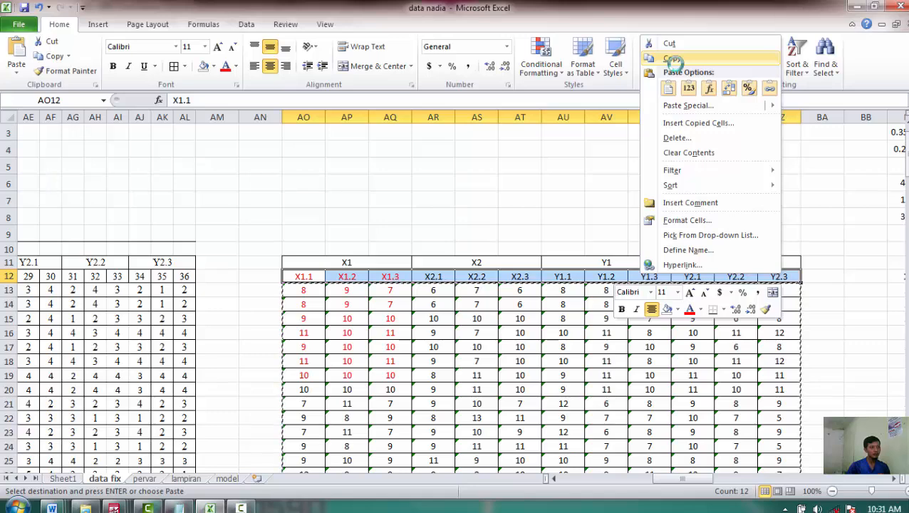
left_click(670, 59)
Paste the copied labels as transposed values into a vertical list starting at AM4
left_click(221, 154)
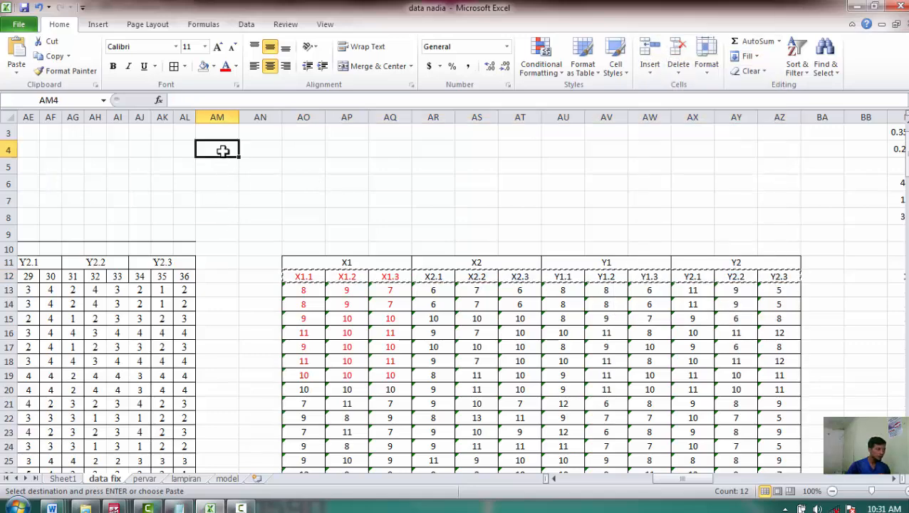
right_click(222, 152)
left_click(280, 225)
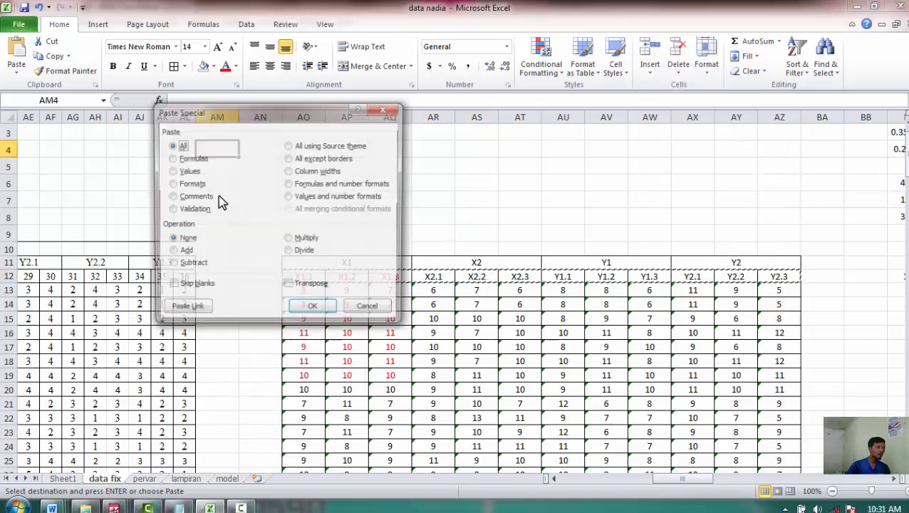
left_click(172, 171)
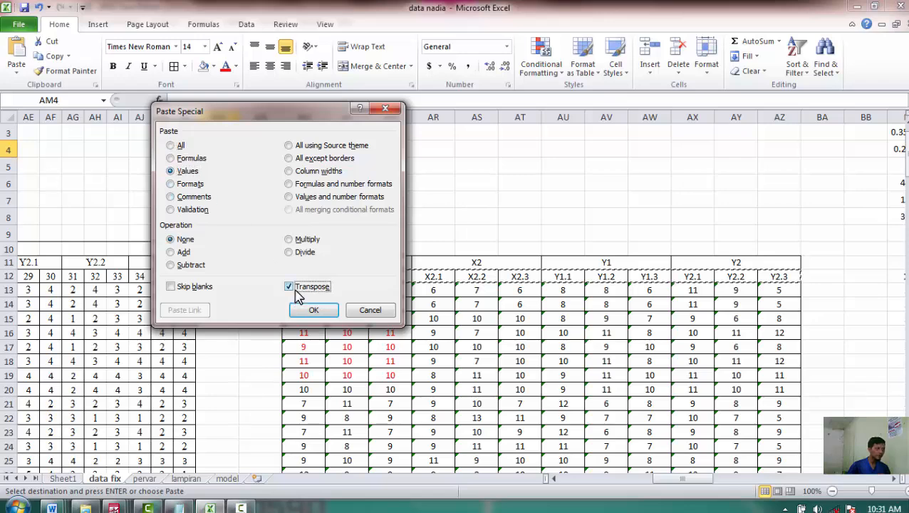
left_click(314, 310)
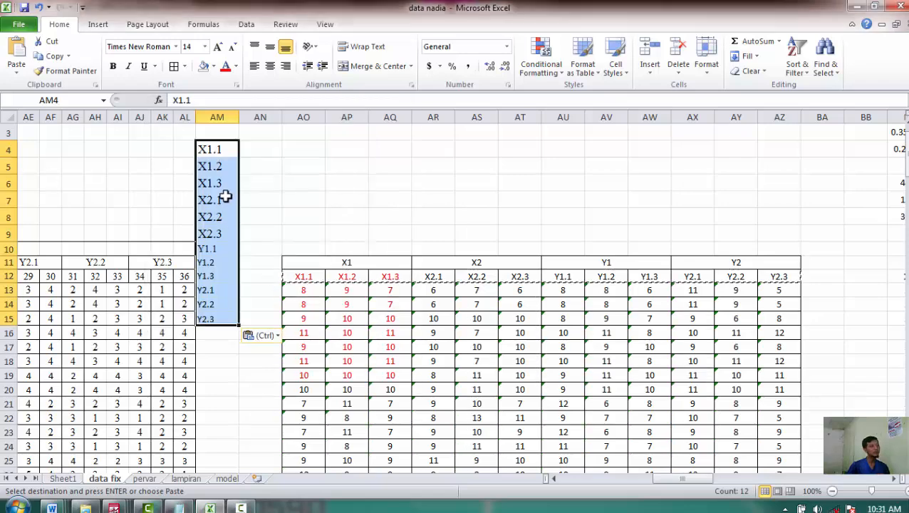
Copy the label list in AM4:AM15 and paste it over the variable names of the Untitled2 dataset in SPSS
right_click(223, 196)
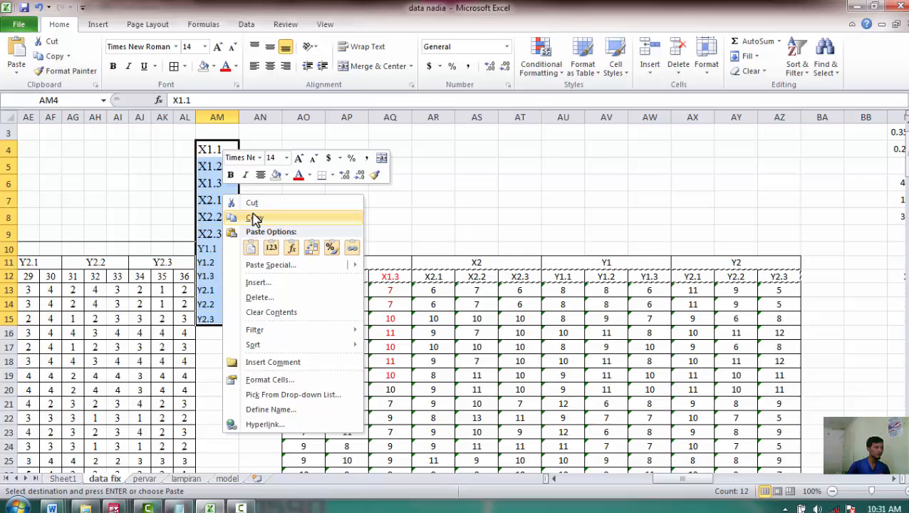
left_click(253, 216)
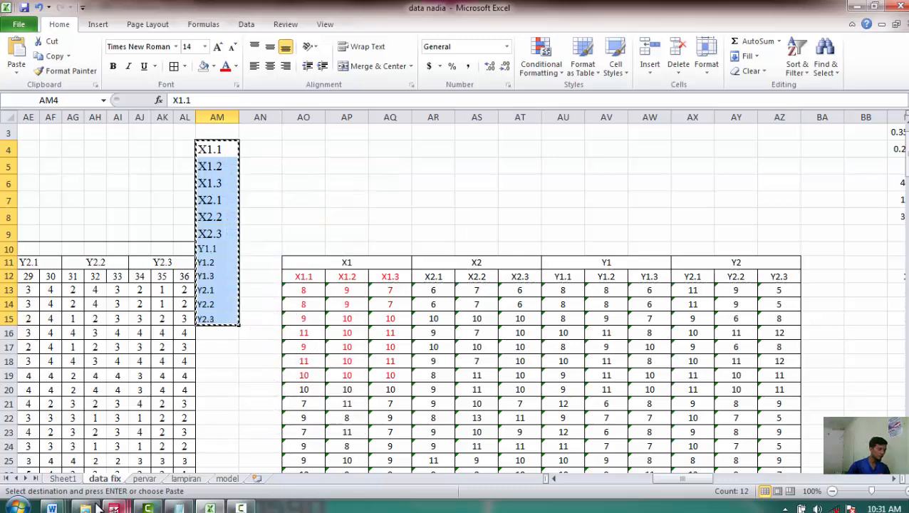
mouse_move(114, 507)
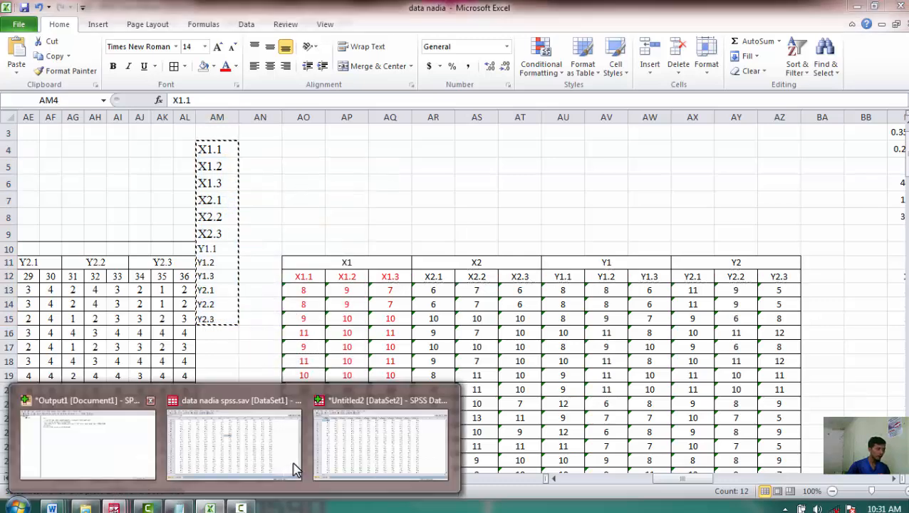
left_click(361, 443)
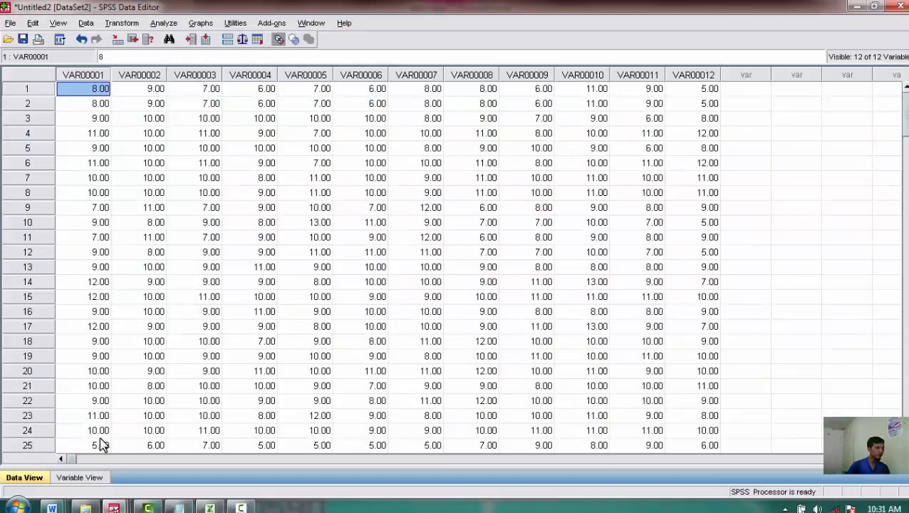
left_click(80, 478)
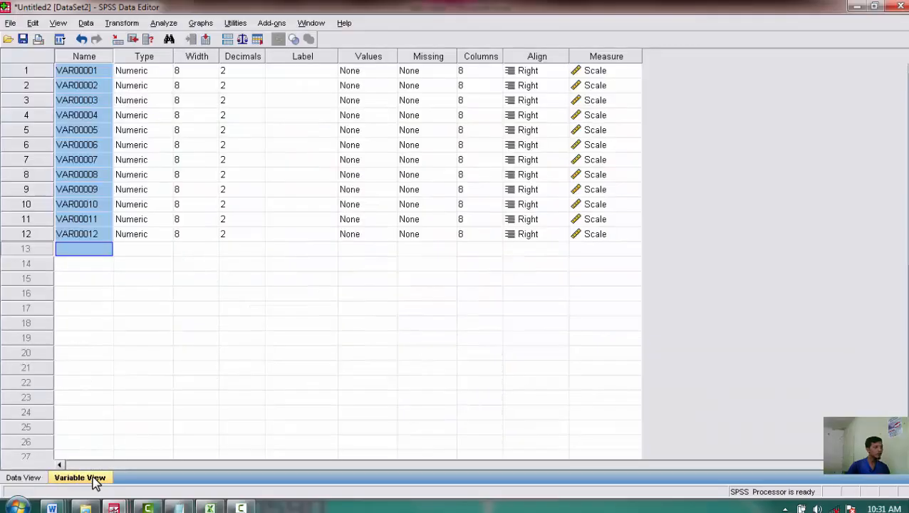
left_click(73, 72)
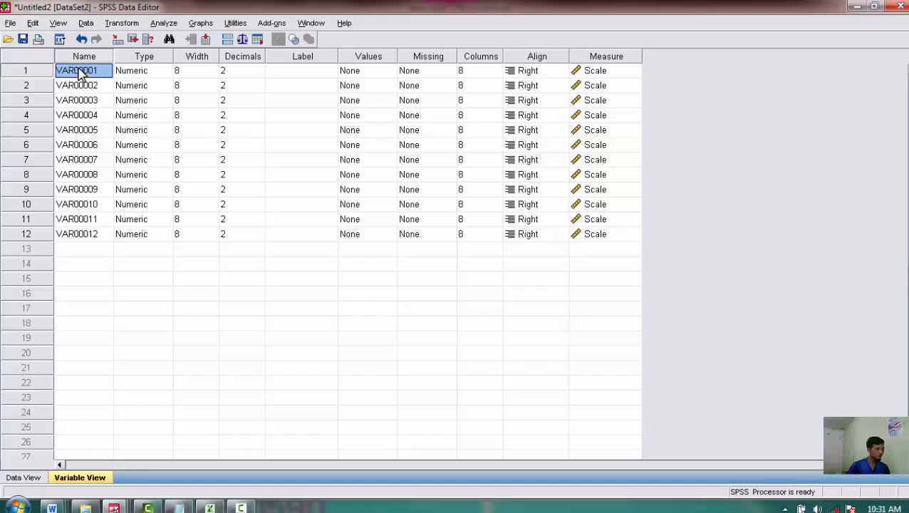
right_click(104, 90)
left_click(110, 99)
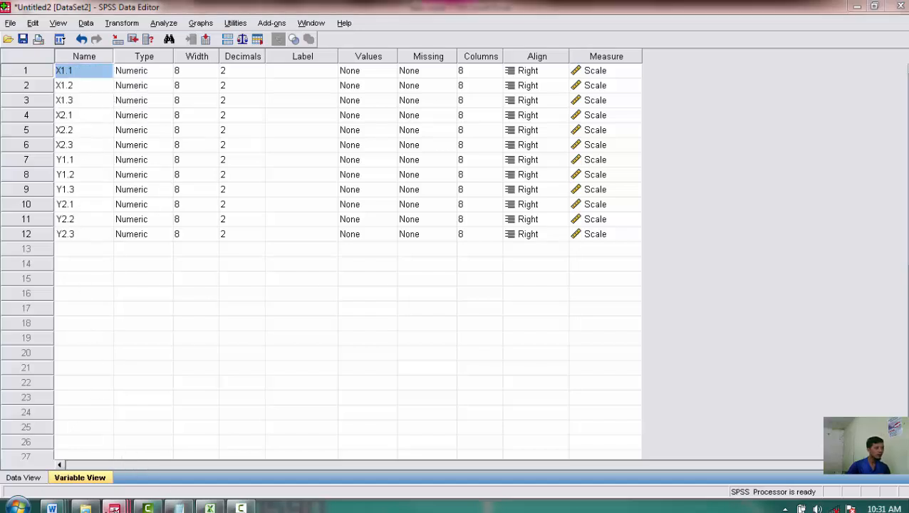
Close the older DataSet1 data file and return to the variable definitions of the Untitled2 dataset
mouse_move(120, 505)
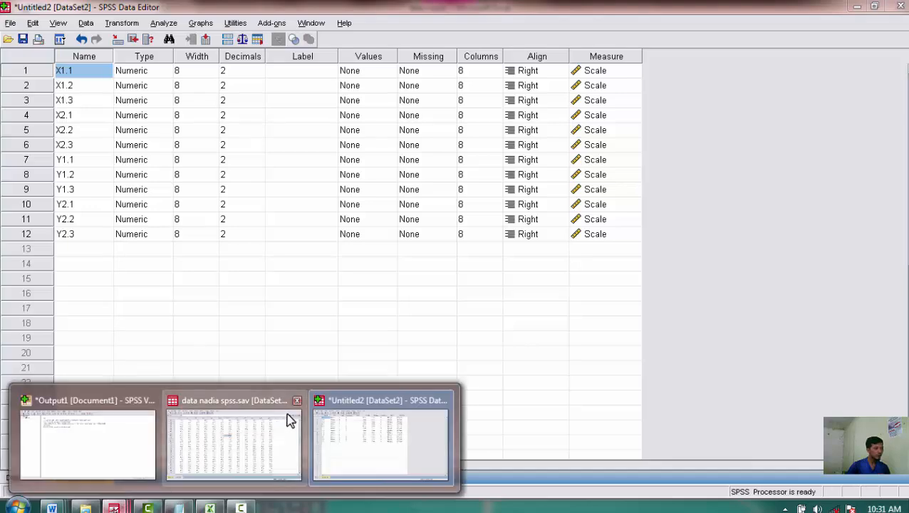
left_click(272, 427)
left_click(901, 7)
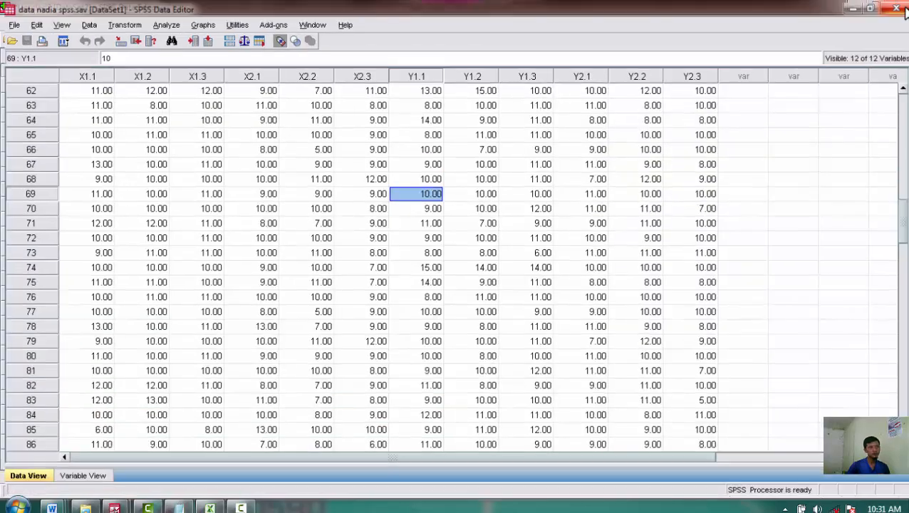
left_click(79, 477)
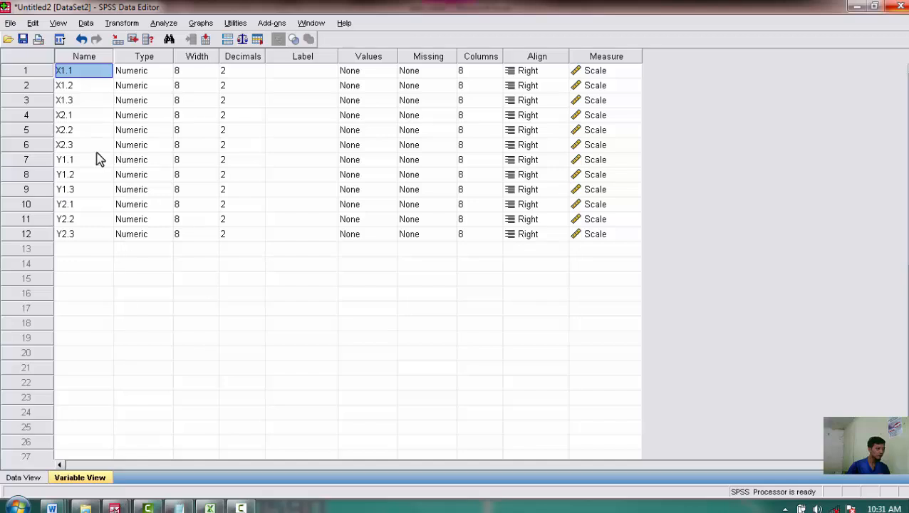
left_click(69, 114)
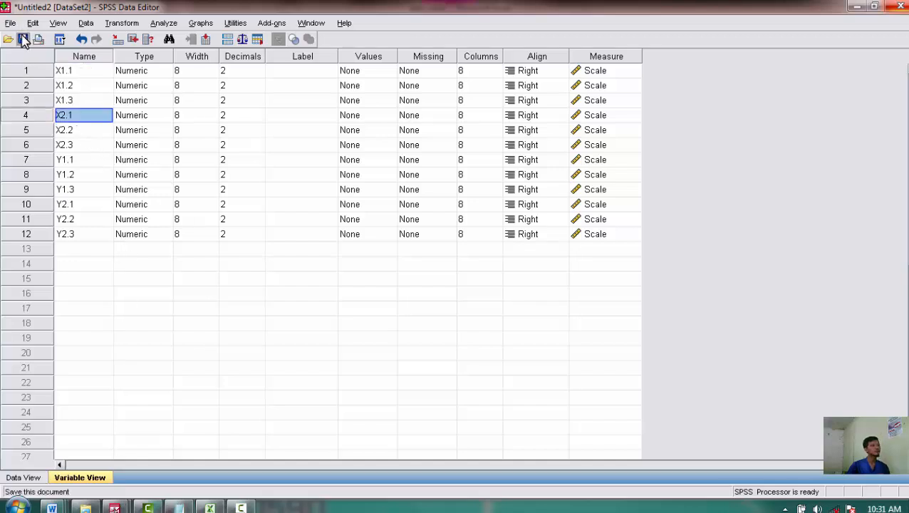
Save the dataset as datasem in SPSS (*.sav) format inside a new folder named Amos Sem on DATA (D:)
left_click(23, 41)
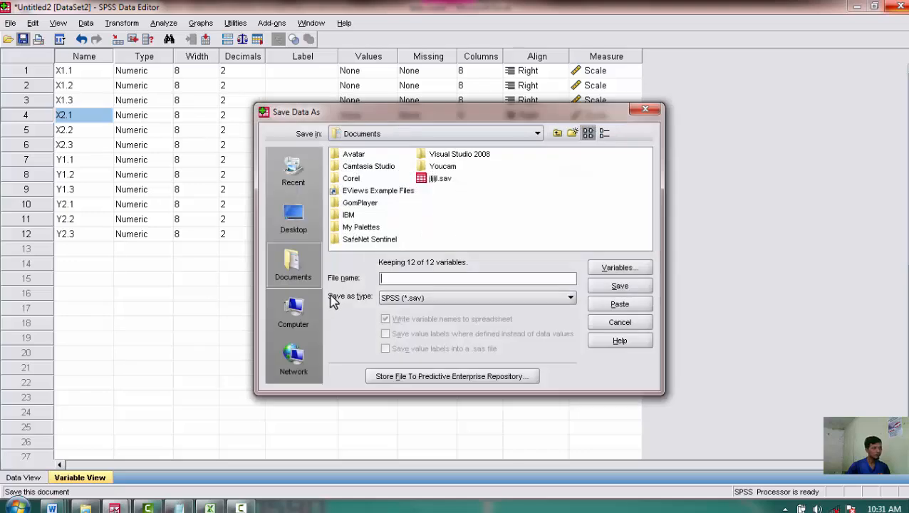
left_click(293, 311)
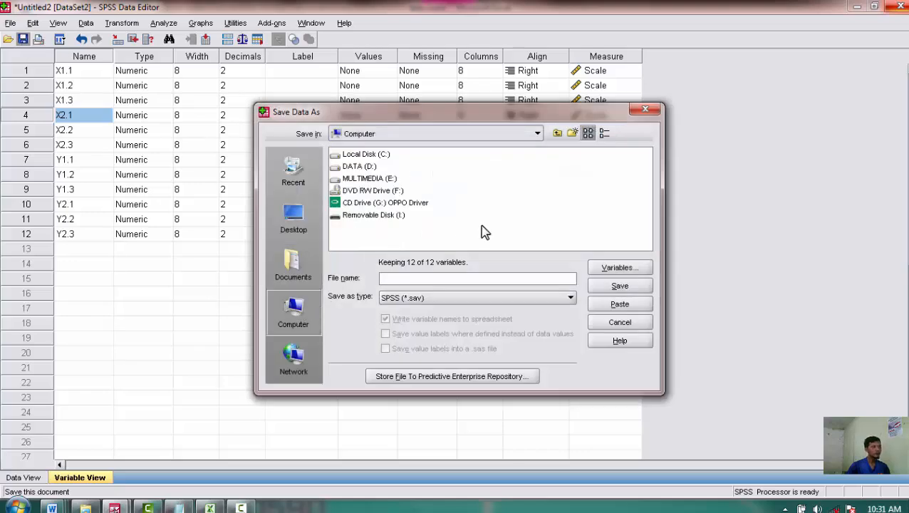
double_click(366, 168)
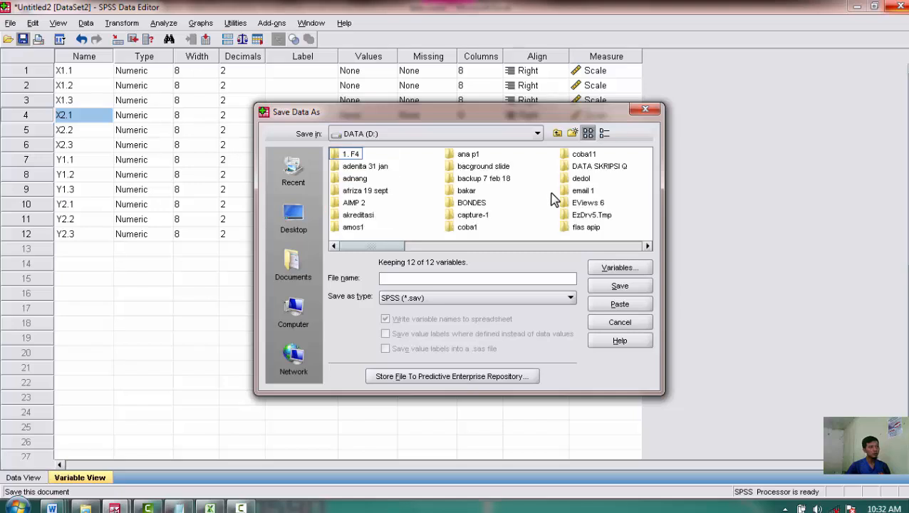
right_click(604, 195)
left_click(645, 236)
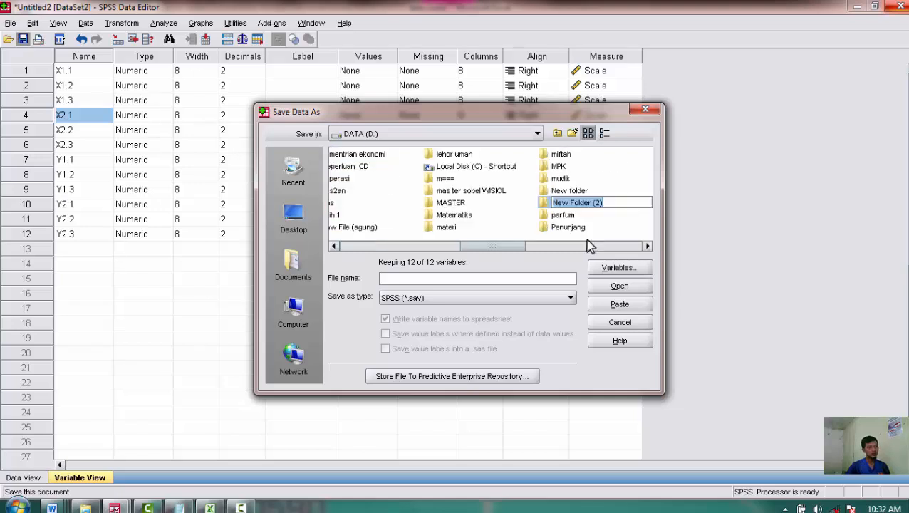
type("Amo")
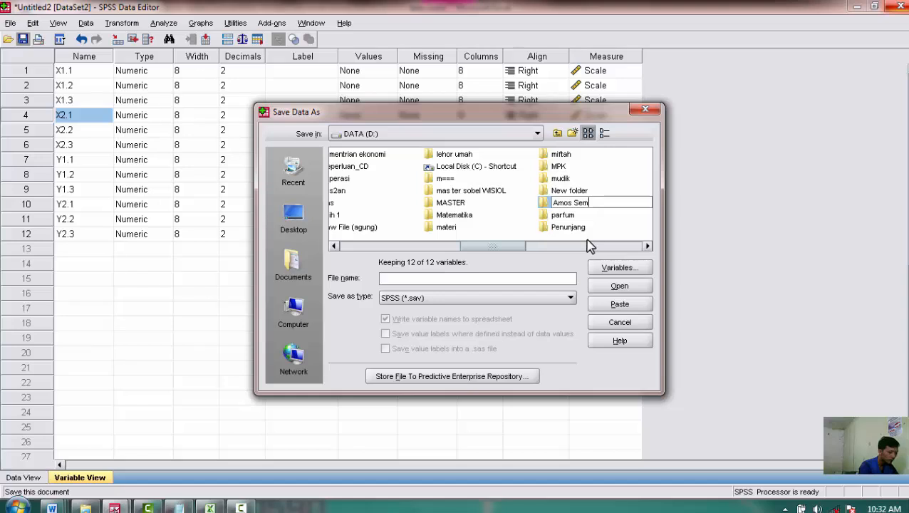
type("s Sem")
key("Return")
key("Return")
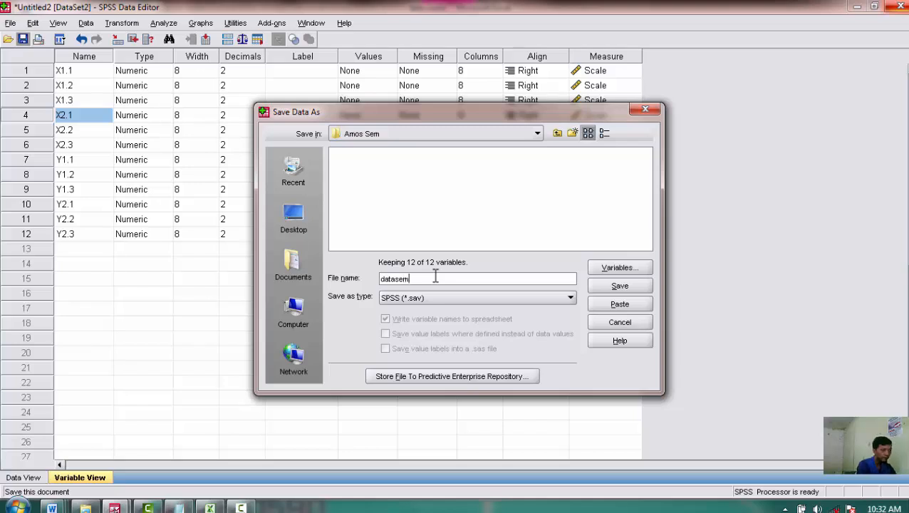
key("Return")
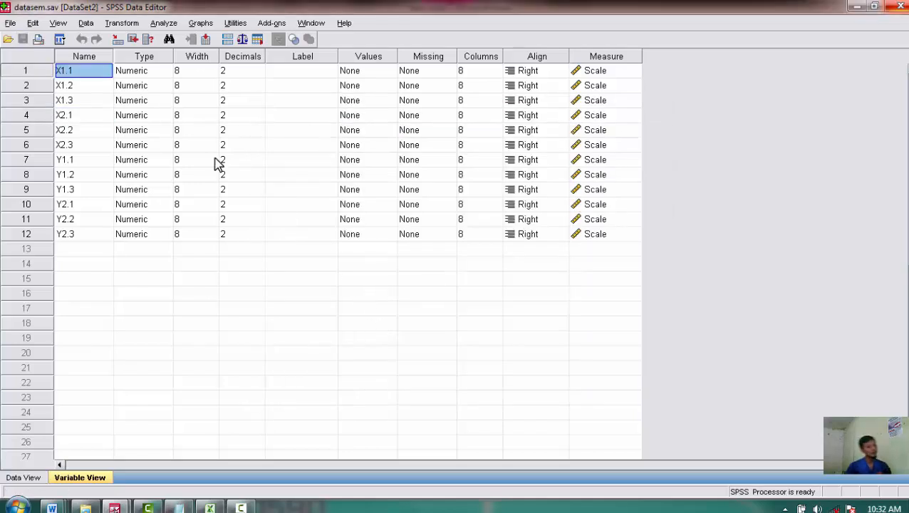
left_click(77, 116)
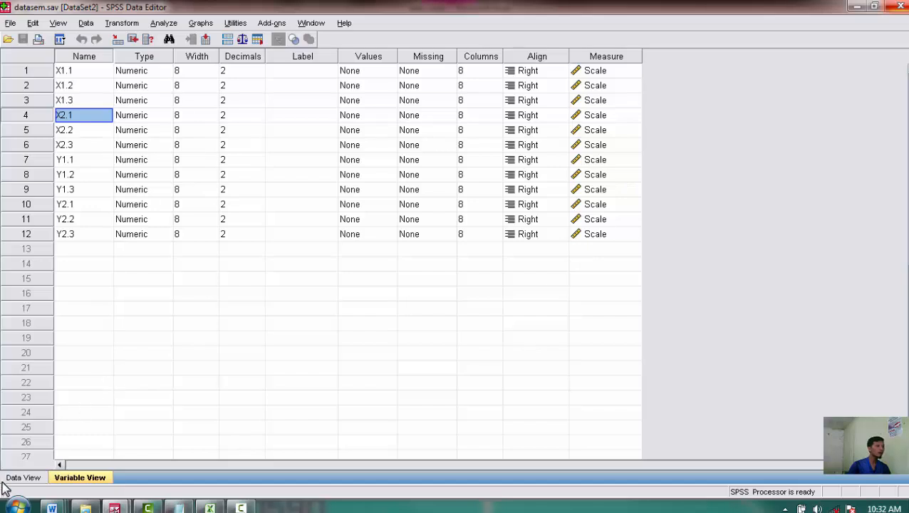
Start Amos Graphics with an empty, unnamed project
left_click(18, 504)
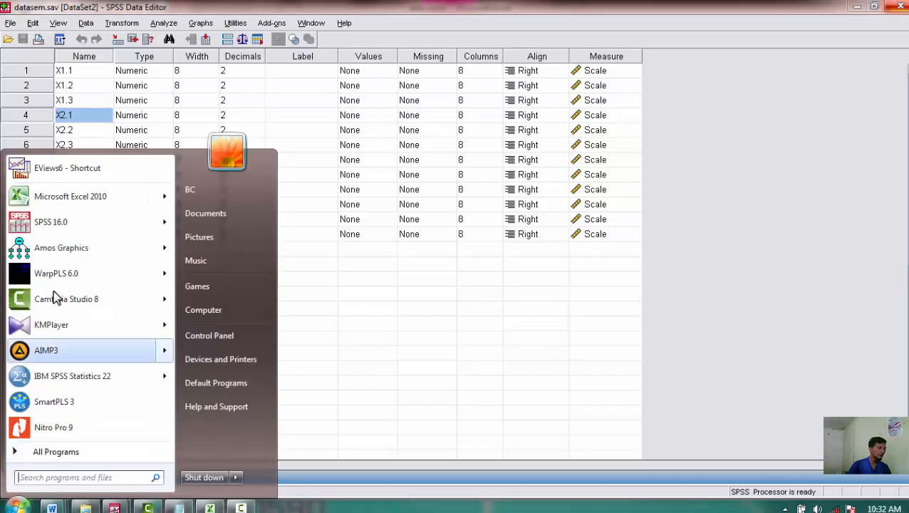
mouse_move(68, 256)
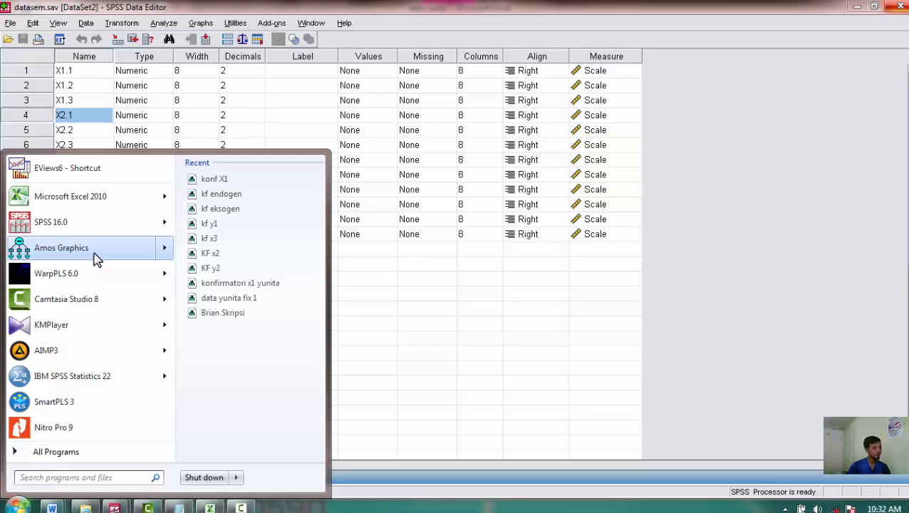
left_click(96, 259)
left_click(693, 30)
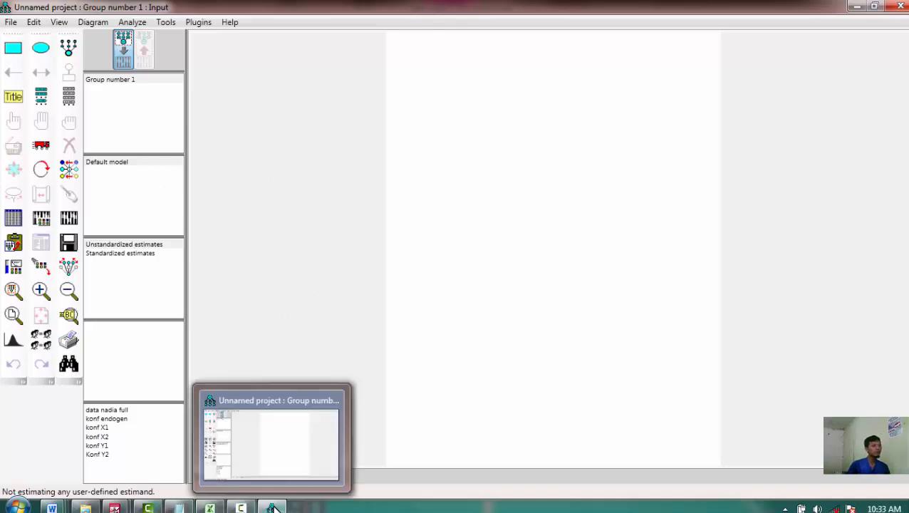
Draw a latent variable with three indicators and their error terms near the page's upper-left corner
left_click(71, 52)
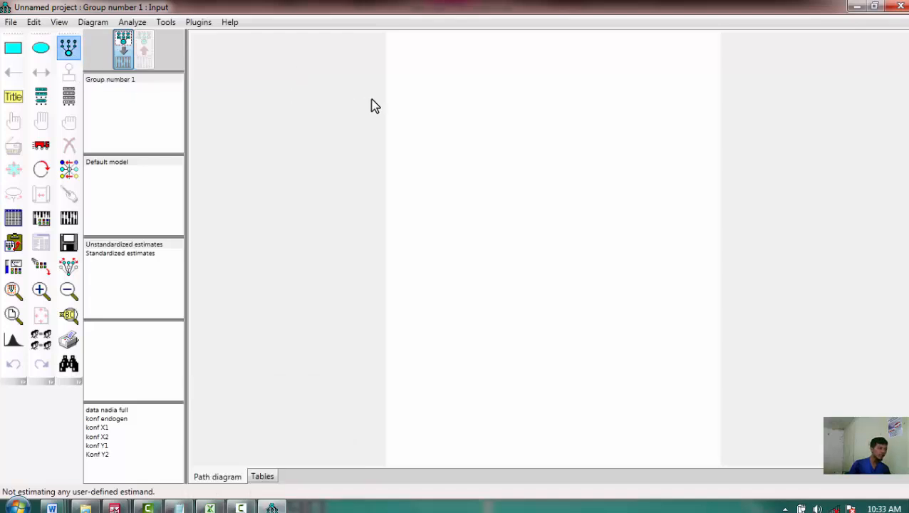
left_click(412, 88)
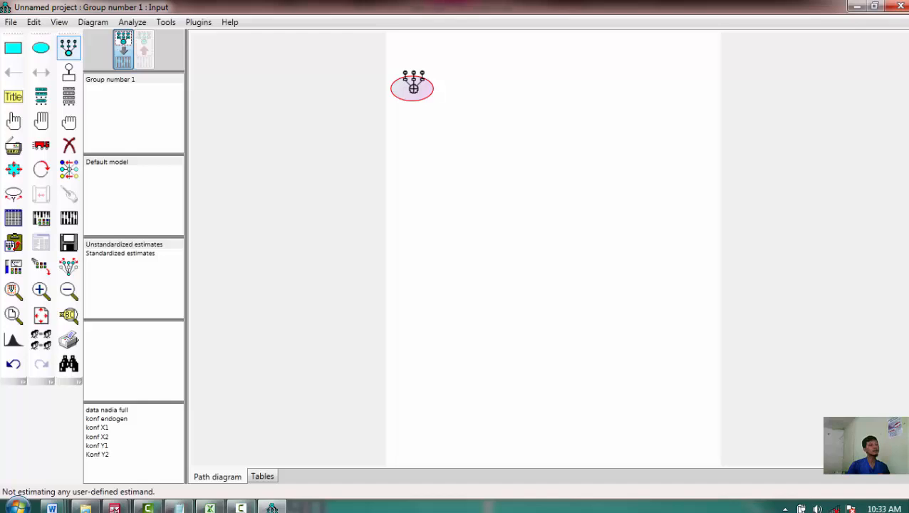
left_click(413, 89)
left_click(413, 89)
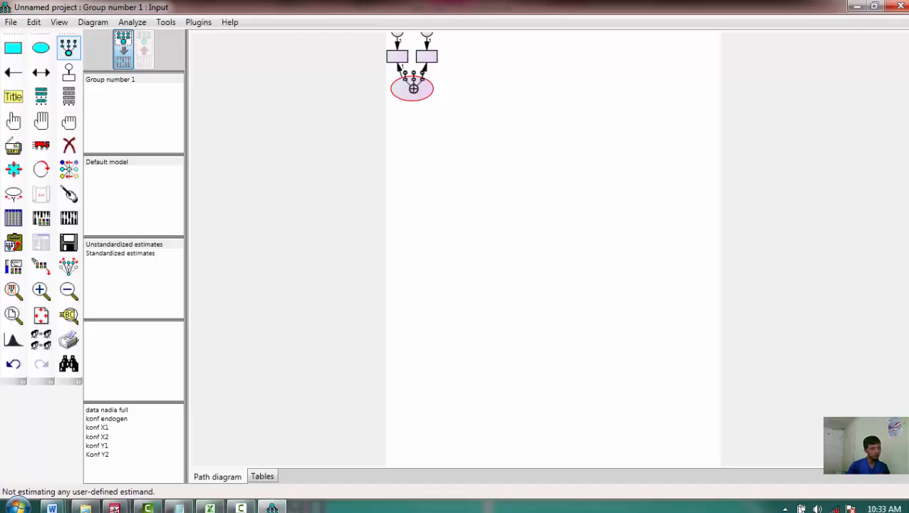
left_click(413, 88)
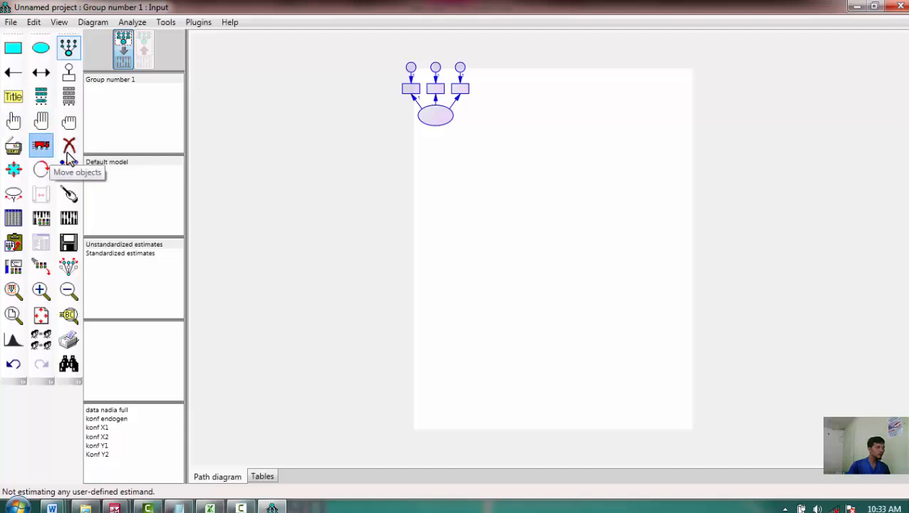
Move the latent variable with its indicators down to about mid-height along the page's left edge
left_click(42, 145)
left_click_drag(435, 115, 423, 198)
left_click_drag(423, 232, 428, 280)
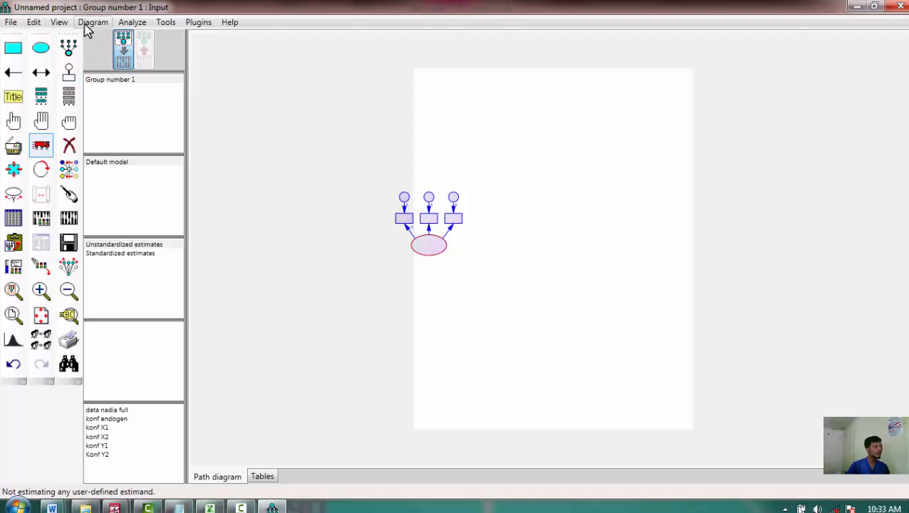
Set the paper size to Landscape - A4 and move the latent variable group fully inside the page's left edge
left_click(59, 23)
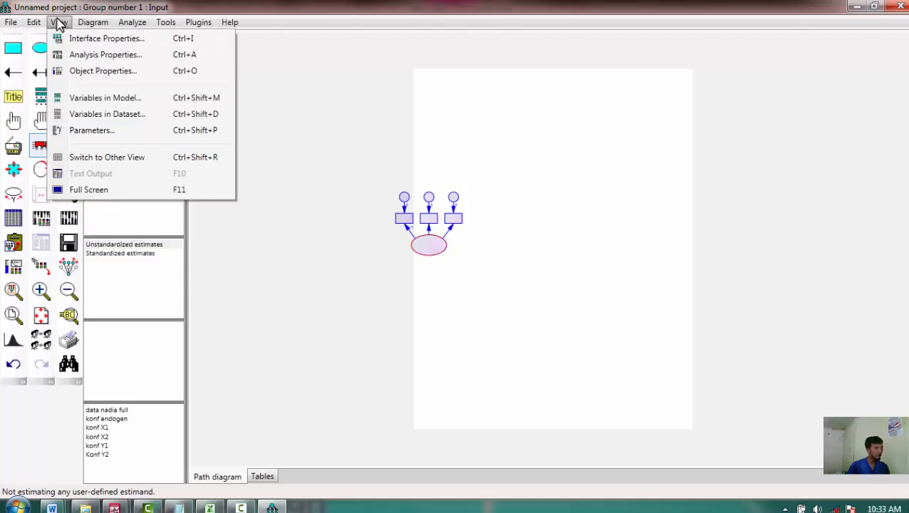
left_click(110, 38)
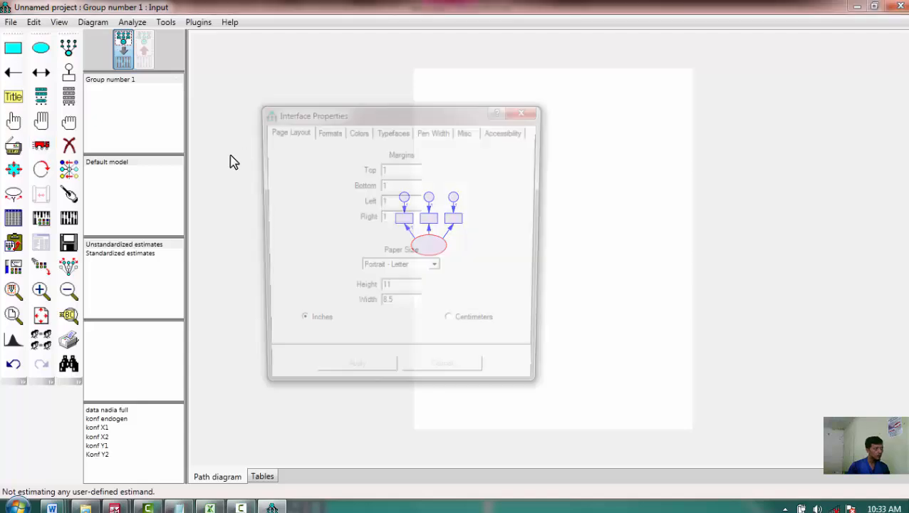
left_click(416, 273)
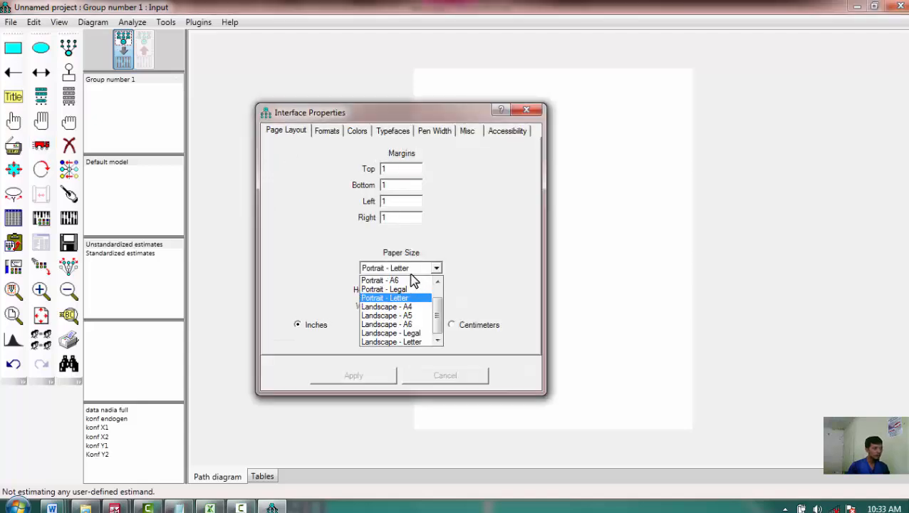
left_click(410, 307)
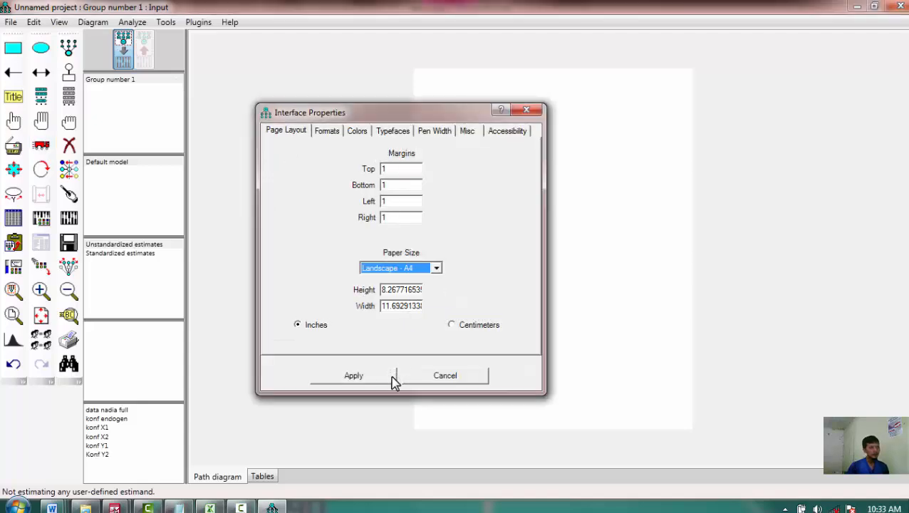
left_click(378, 376)
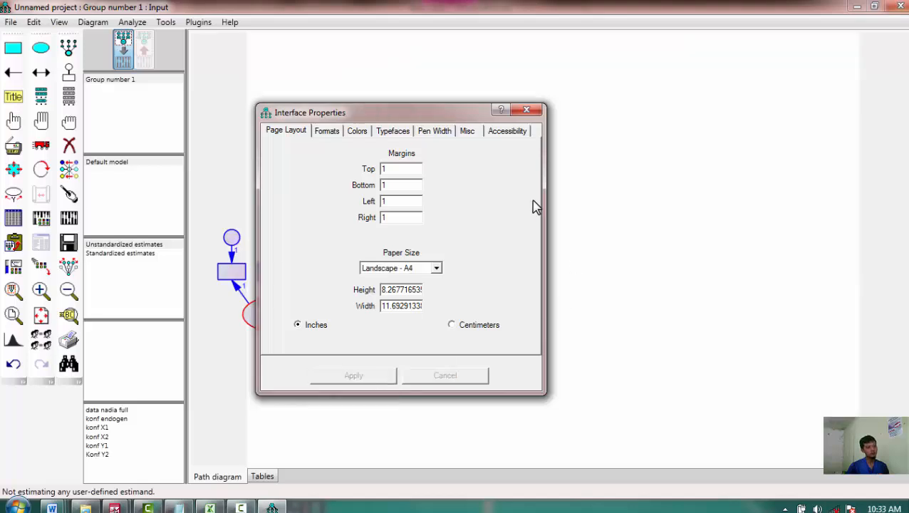
left_click(531, 111)
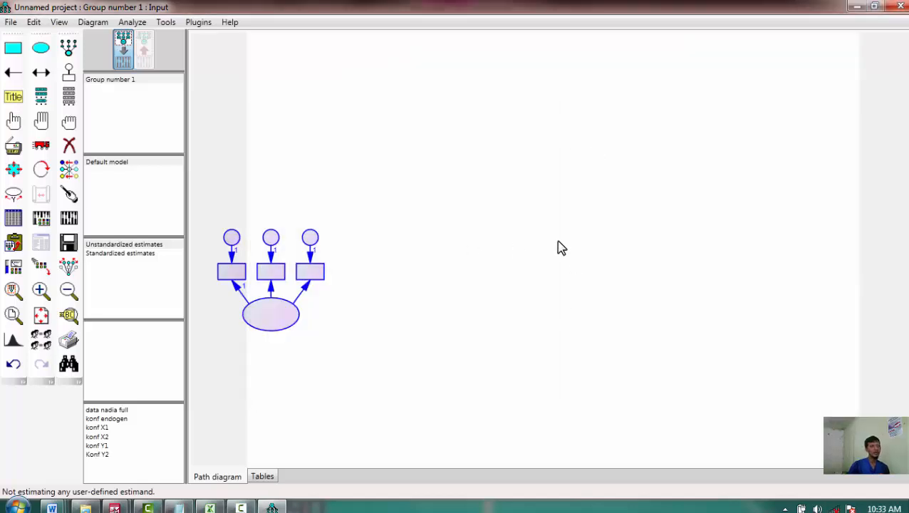
left_click(42, 145)
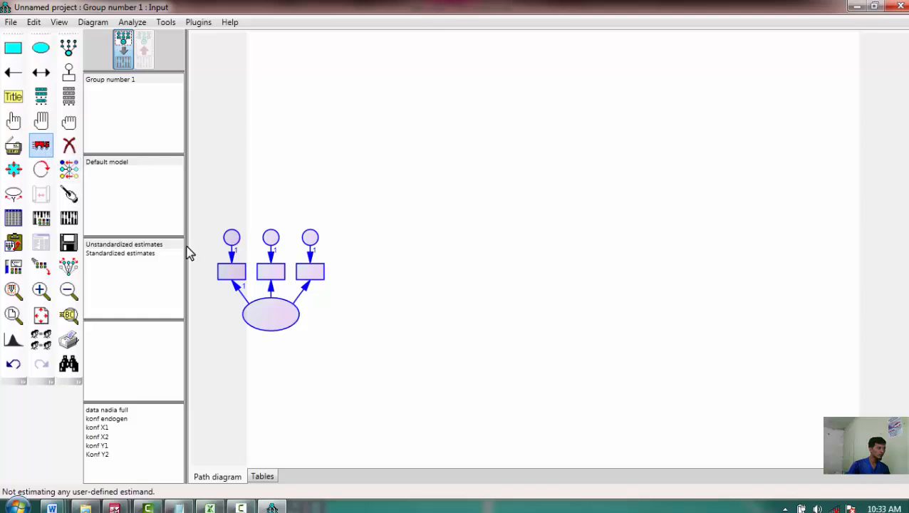
left_click_drag(263, 311, 298, 288)
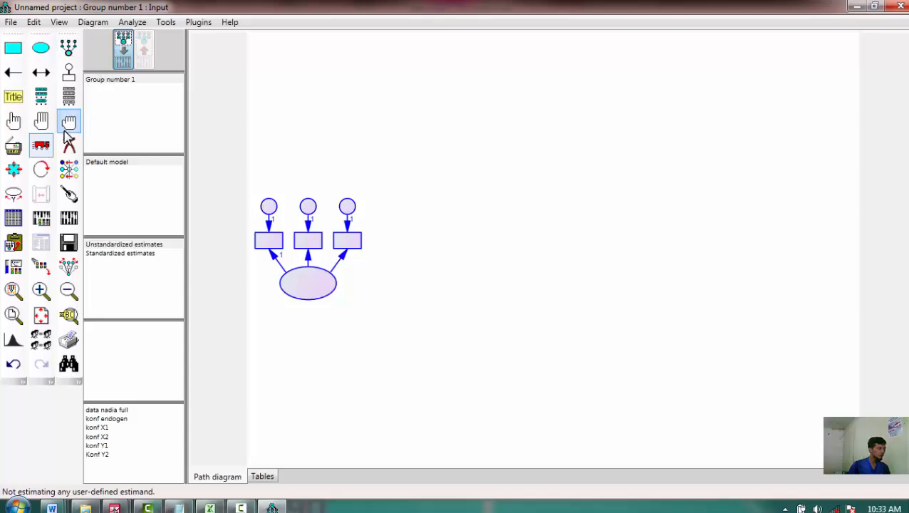
Draw a second latent variable with three indicators and error terms on the page's right side
left_click(68, 47)
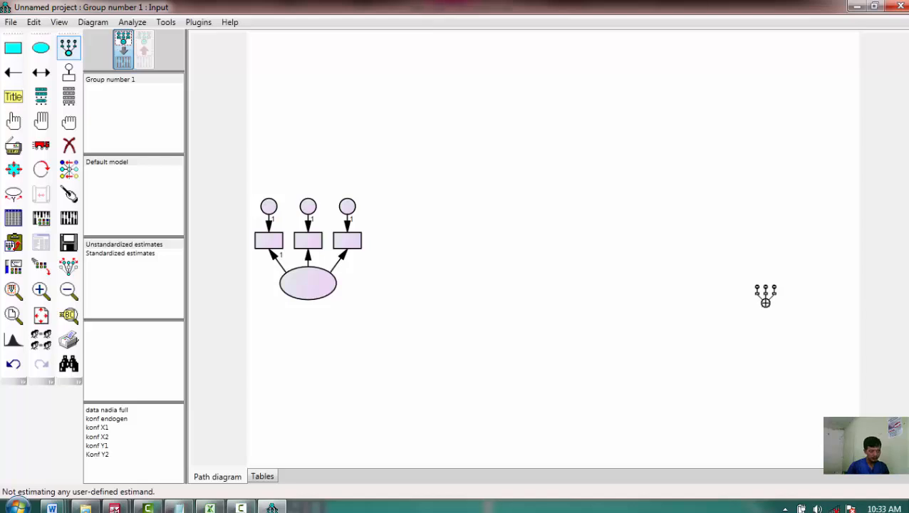
left_click(747, 296)
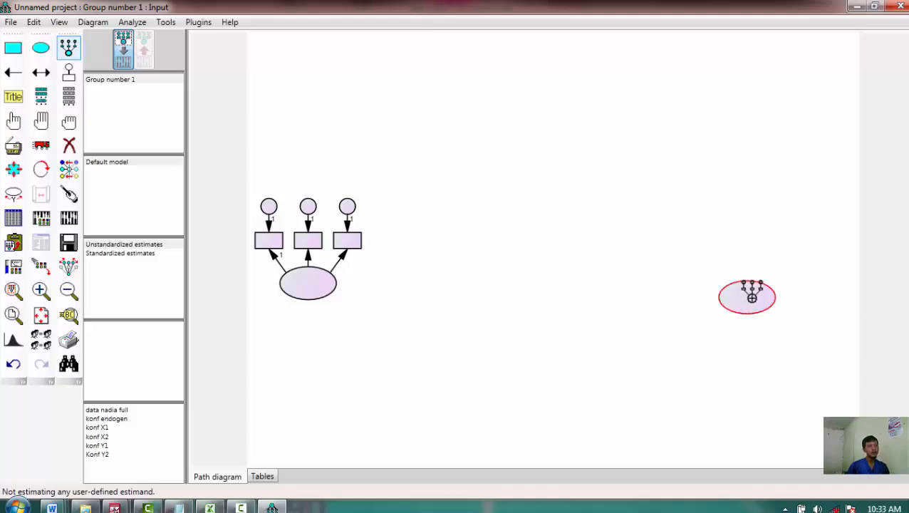
left_click(748, 296)
left_click(751, 297)
left_click(752, 297)
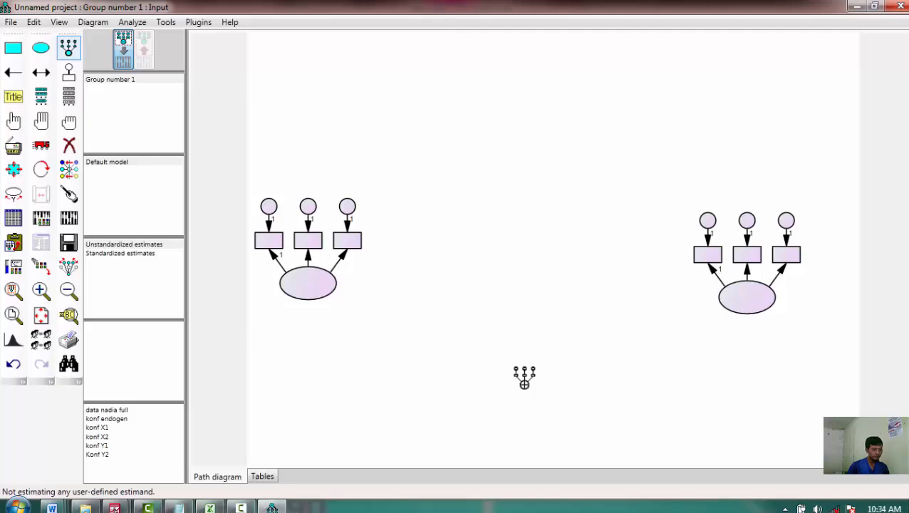
Draw a third latent variable with three indicators and error terms in the lower middle of the page
left_click(524, 383)
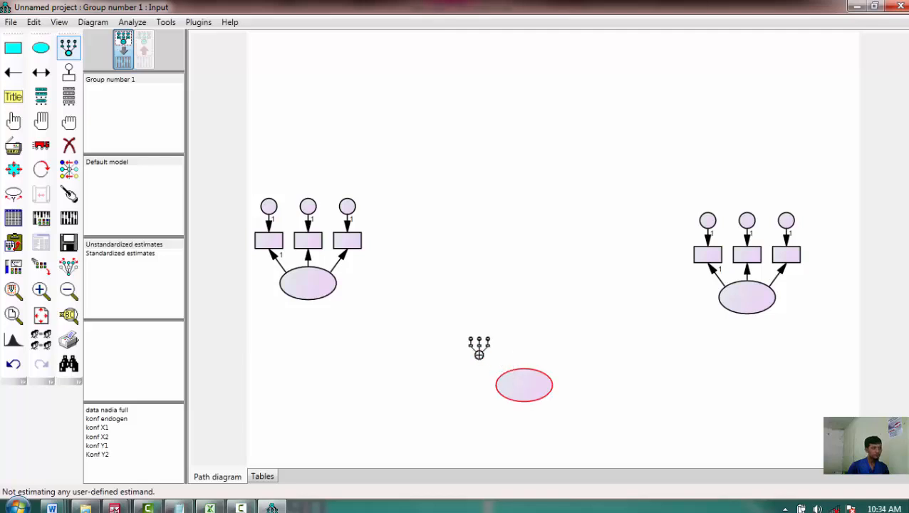
left_click(41, 122)
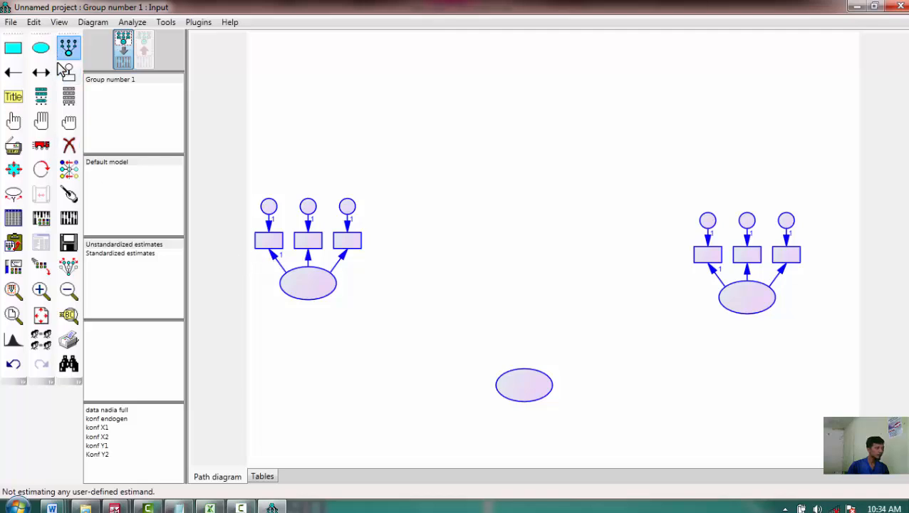
left_click(77, 44)
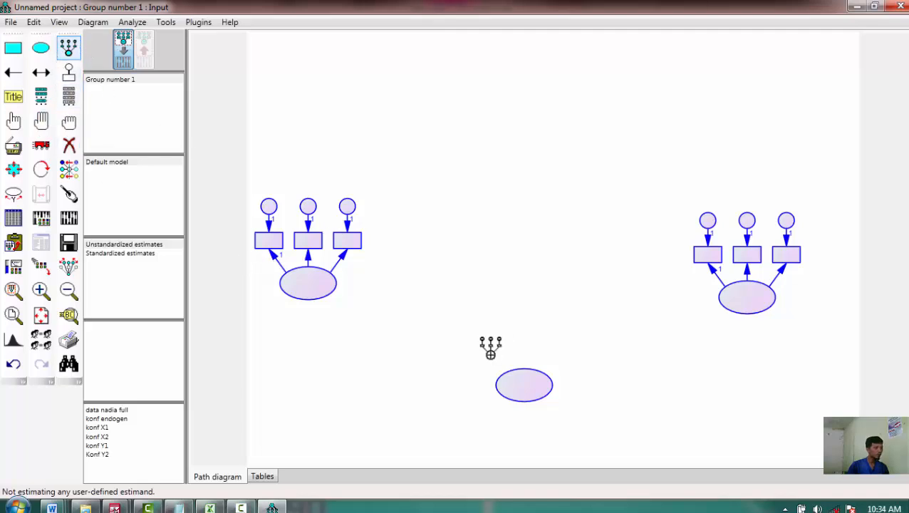
left_click(535, 383)
left_click(535, 383)
left_click(535, 384)
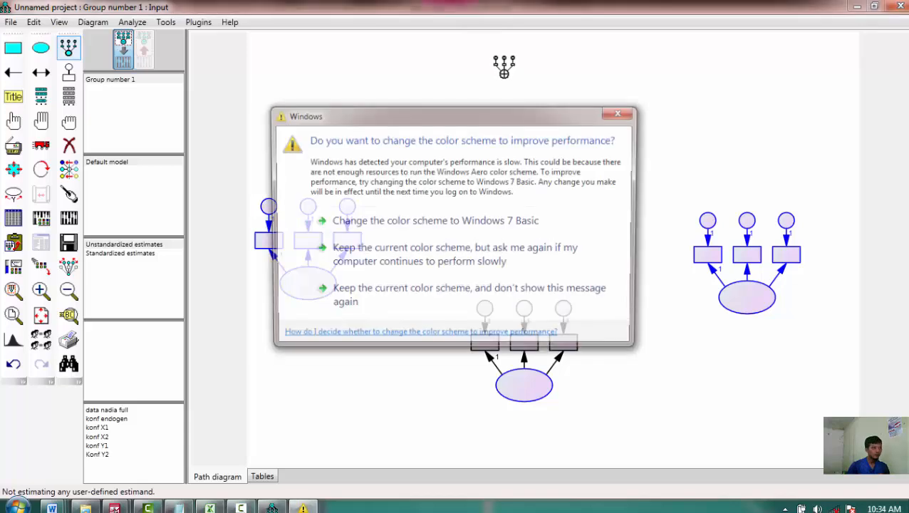
left_click(624, 108)
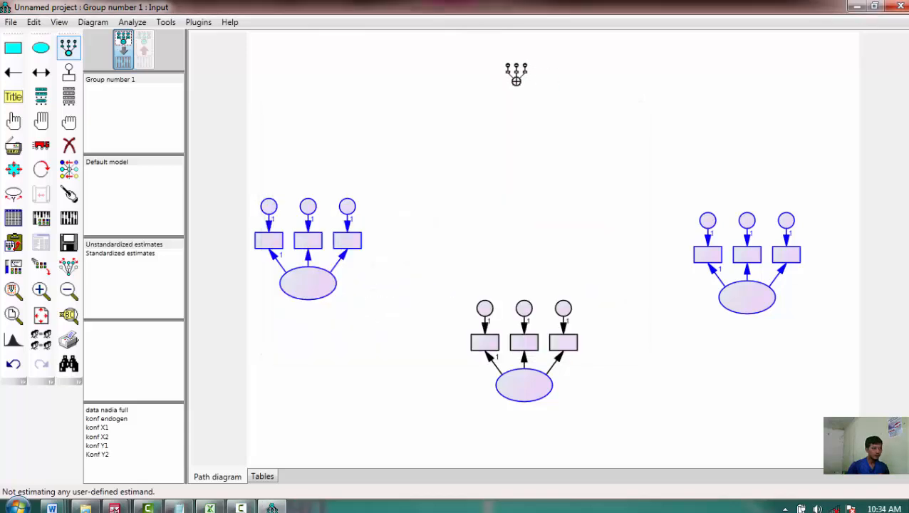
Draw a fourth latent variable with three indicators and error terms at the page's upper middle
left_click(507, 81)
left_click(507, 81)
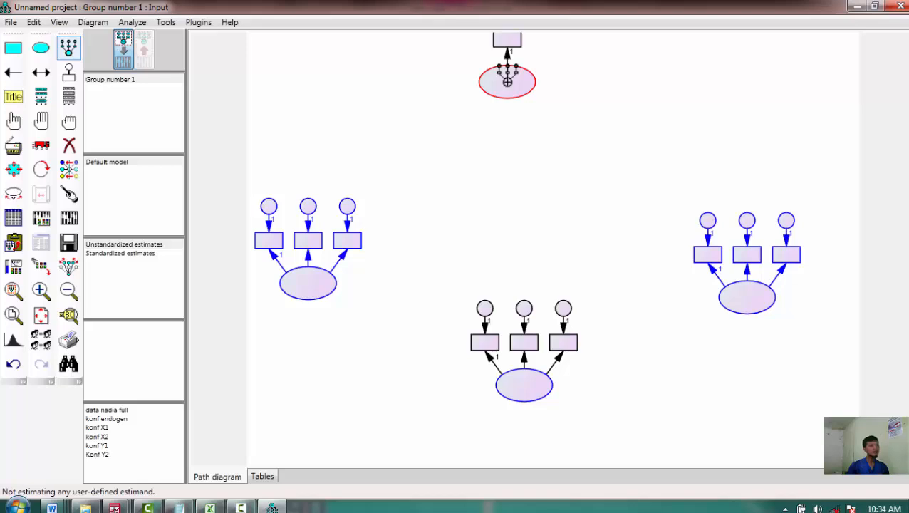
left_click(507, 81)
left_click(507, 81)
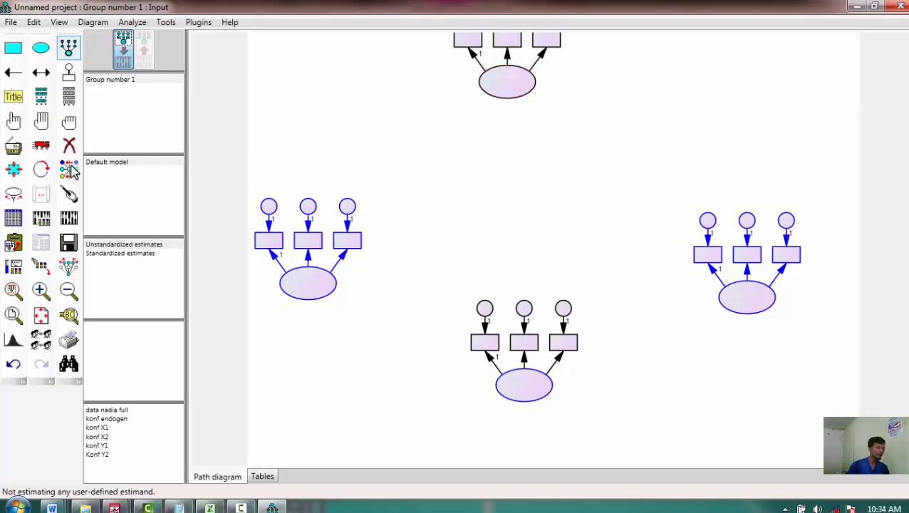
Shift the left and right latent variable groups upward and place the lower latent variable's ellipse below its indicator boxes
left_click(47, 148)
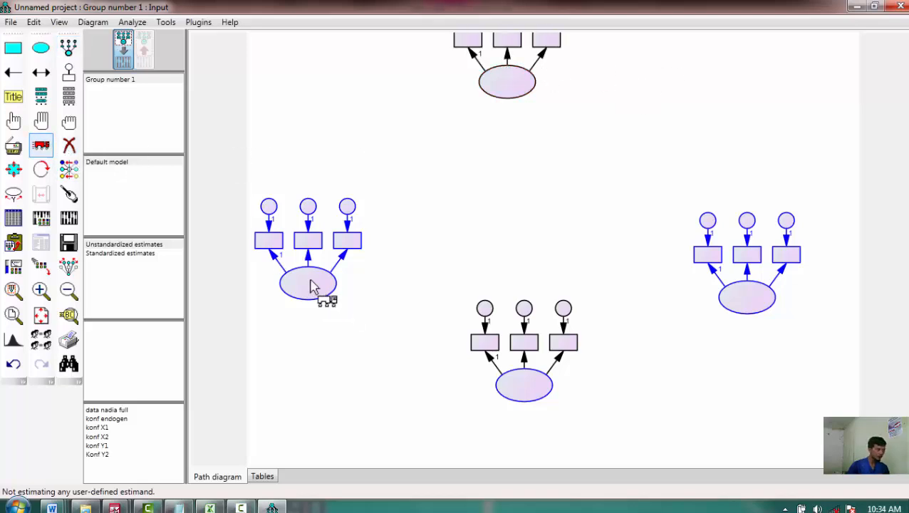
left_click_drag(309, 282, 308, 228)
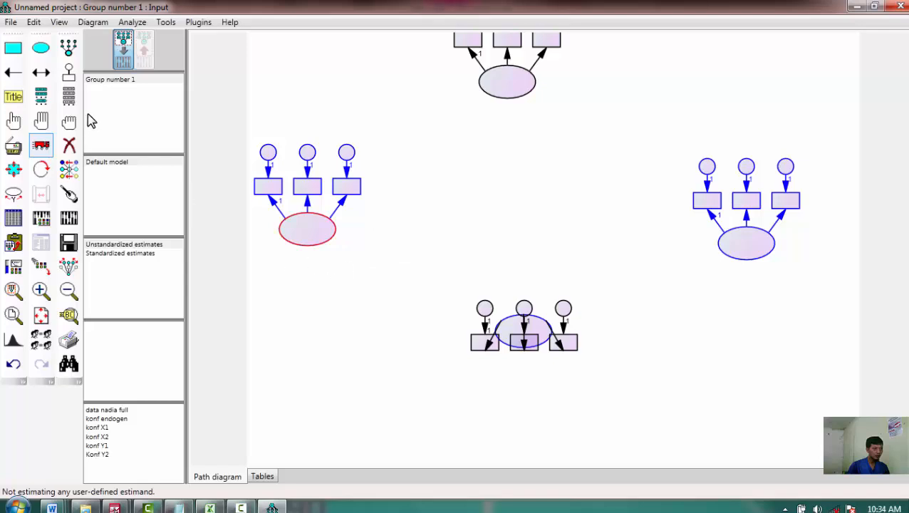
left_click(69, 122)
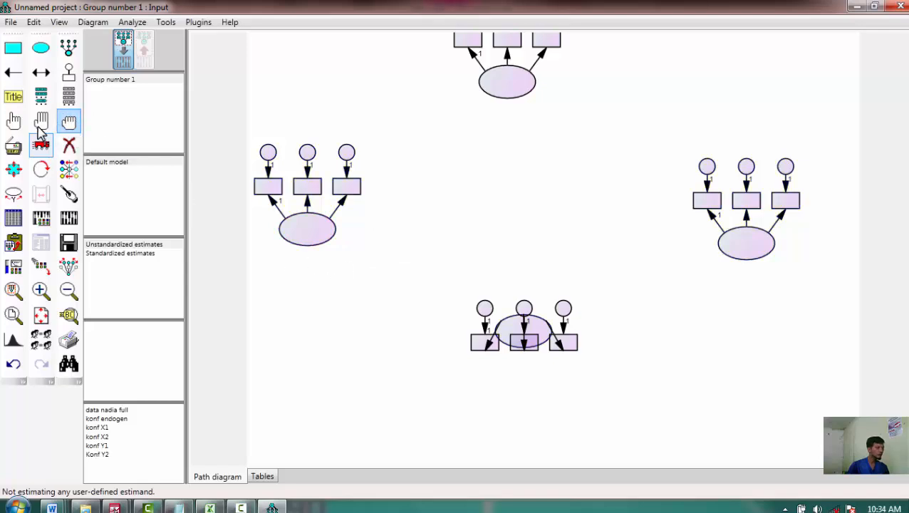
left_click(42, 122)
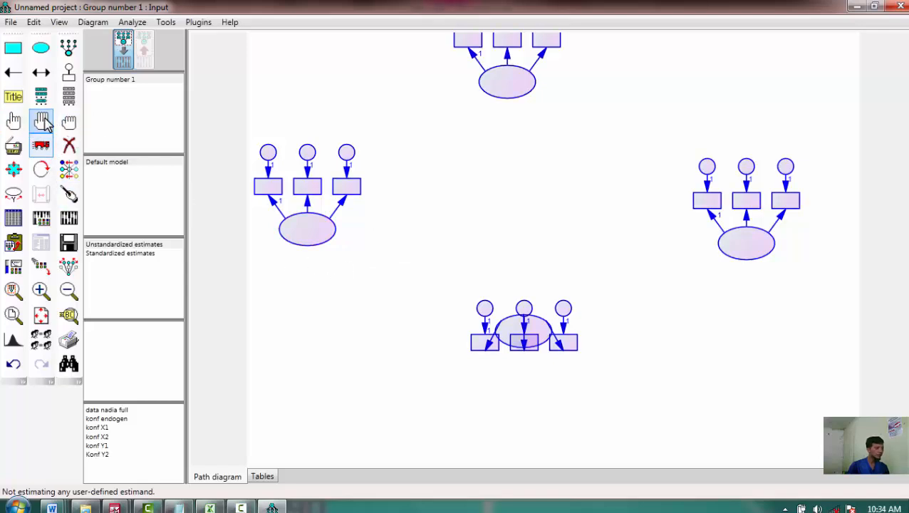
left_click(17, 123)
left_click(68, 123)
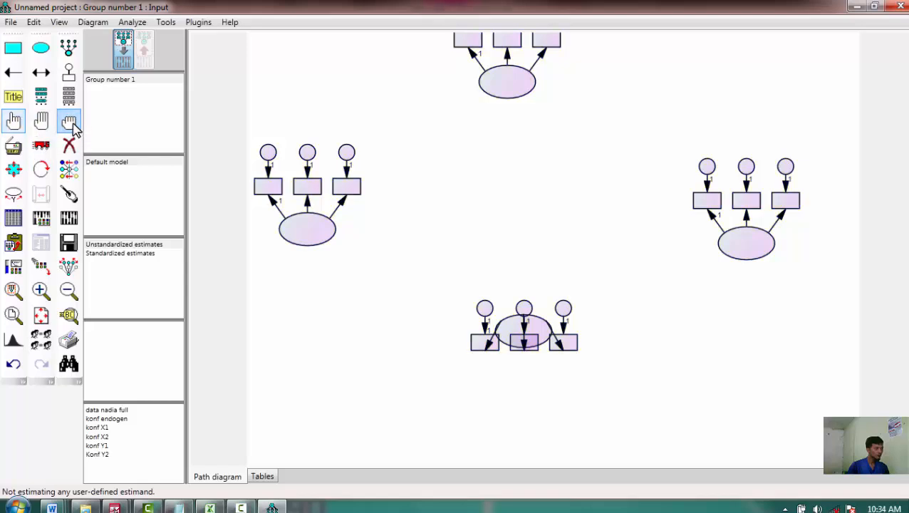
left_click(42, 146)
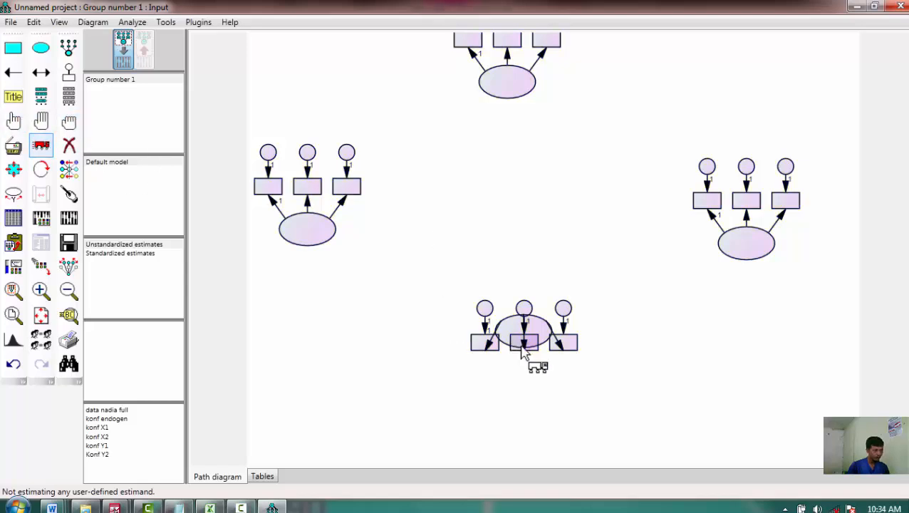
left_click_drag(545, 337, 550, 409)
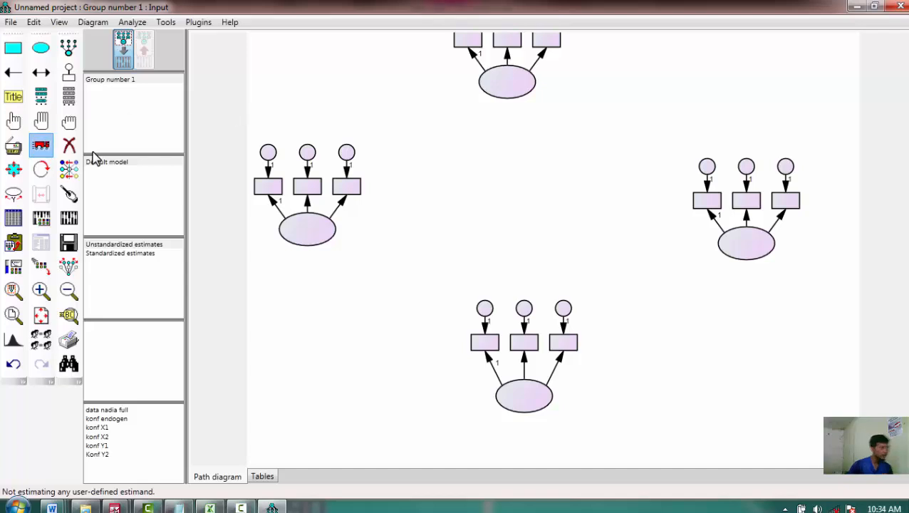
Rotate the left latent variable's indicators so they sit on the left side of its ellipse
scroll(750, 230, "down", 5)
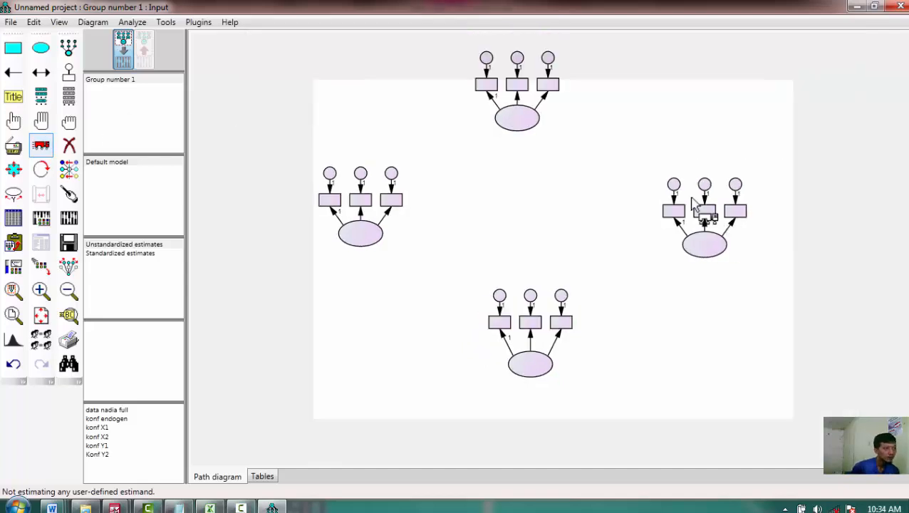
scroll(701, 209, "down", 1)
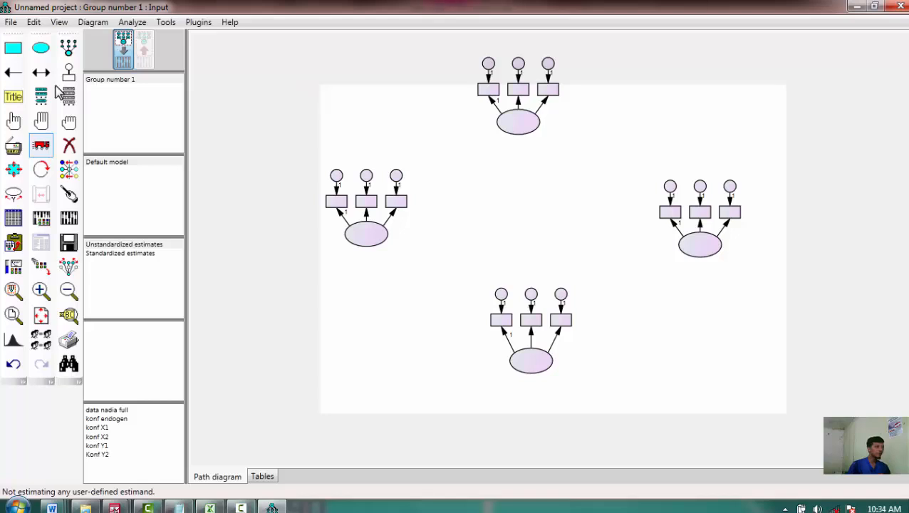
left_click(41, 169)
left_click(361, 237)
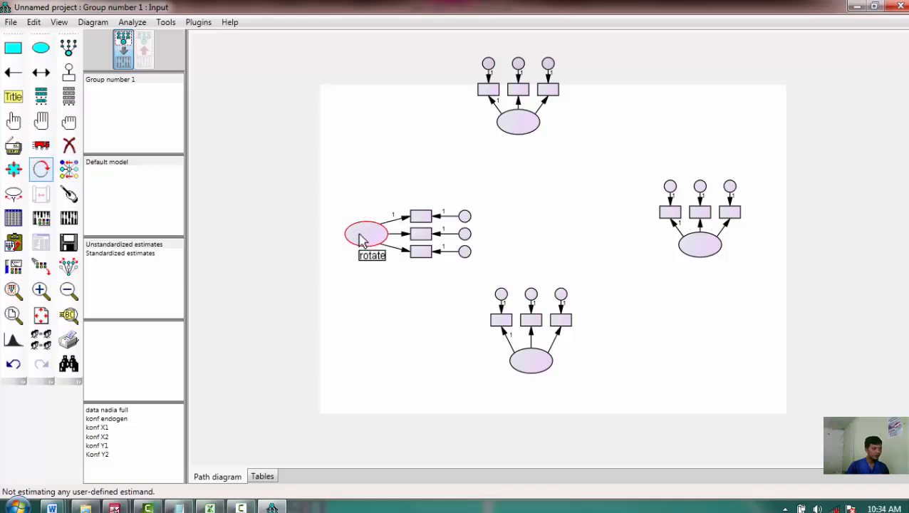
left_click(362, 237)
left_click(361, 237)
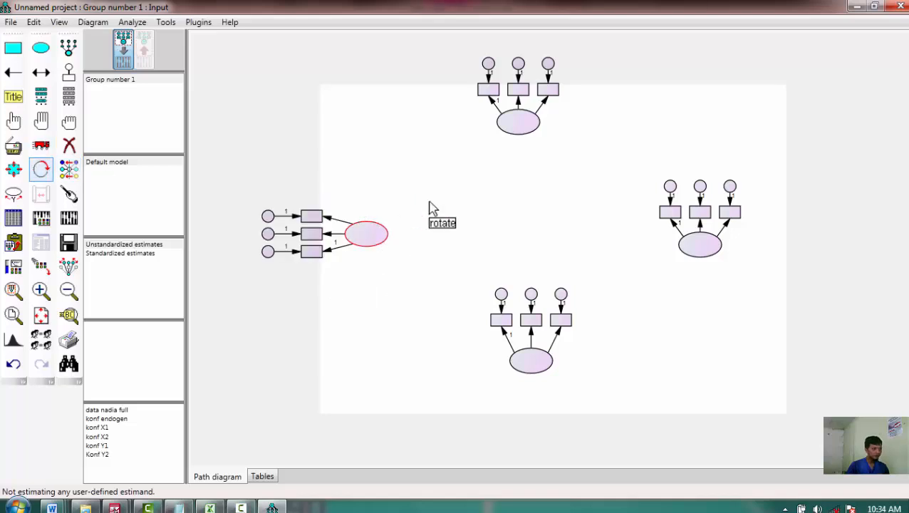
Rotate the lower latent variable's indicators so they sit on the right side of its ellipse
left_click(533, 362)
left_click(533, 362)
left_click(536, 363)
left_click(534, 362)
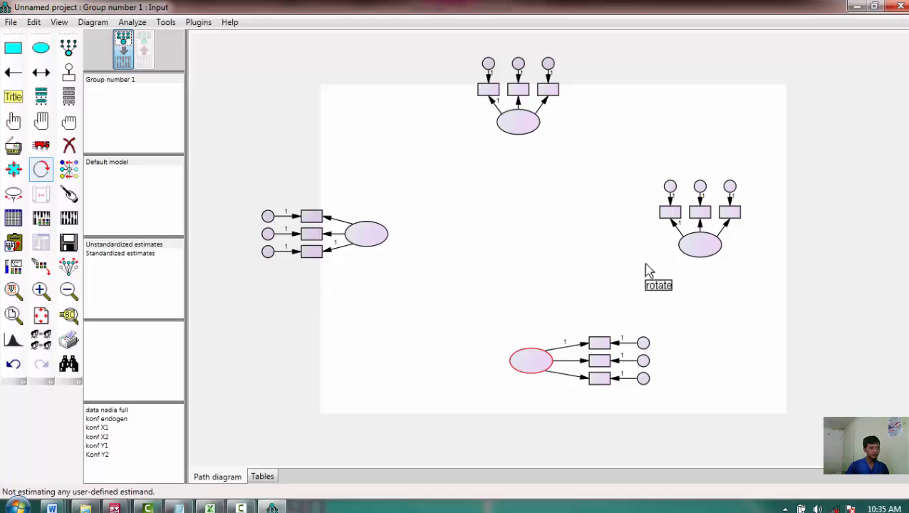
Rotate the right latent variable's indicators to the outer side of its ellipse and the lower one's indicators beneath its ellipse
left_click(700, 244)
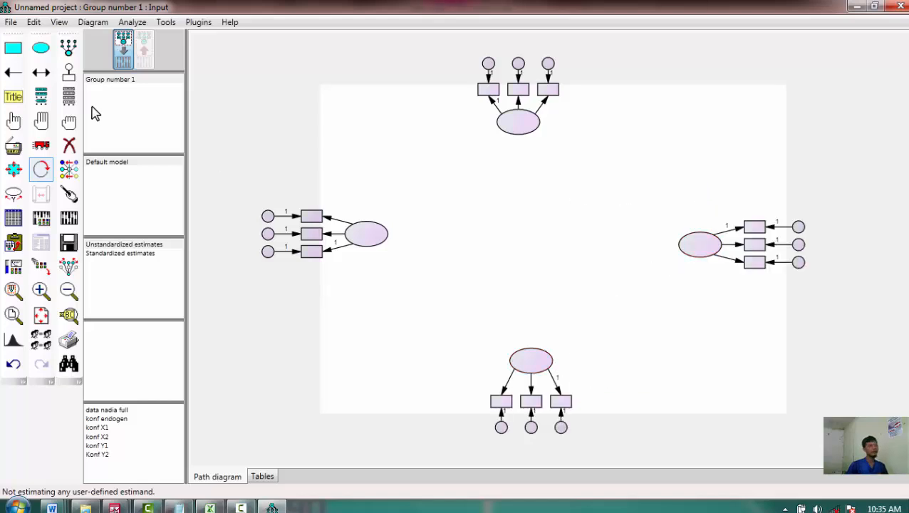
left_click(17, 74)
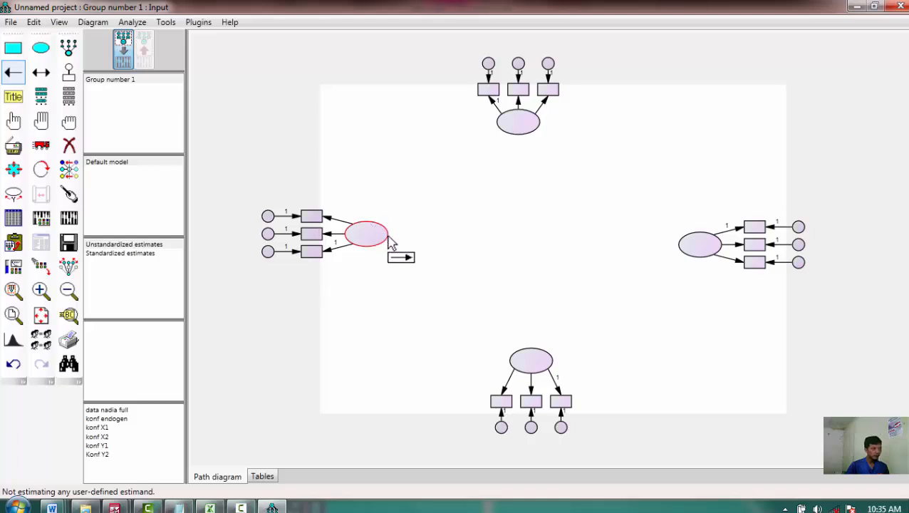
left_click(16, 78)
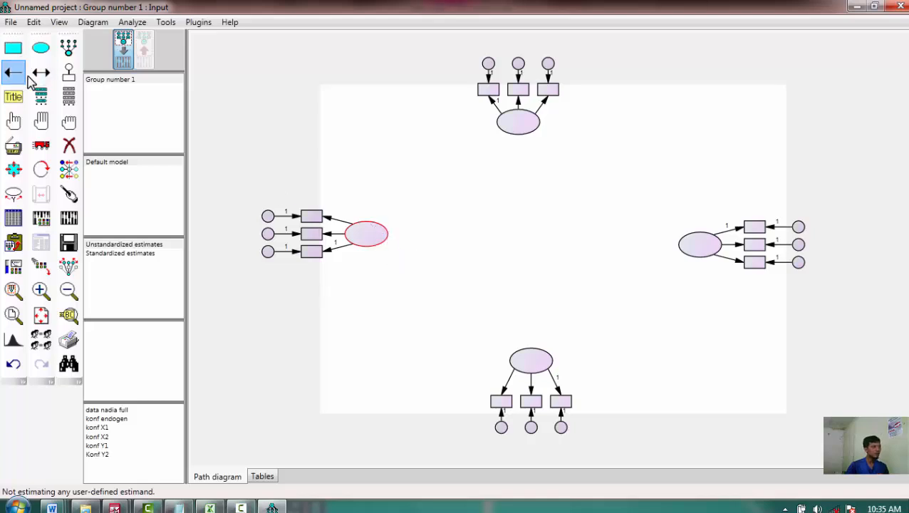
Name the left latent variable X1 in its object properties
double_click(376, 240)
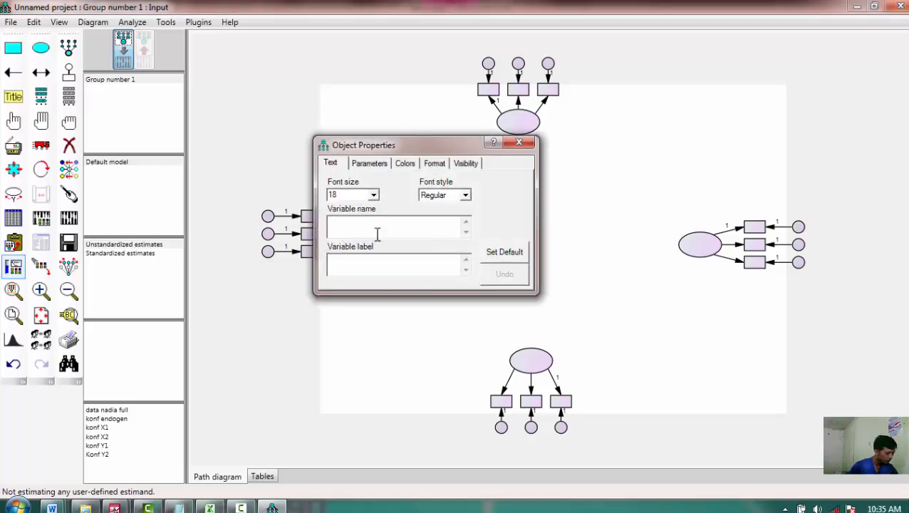
type("X1")
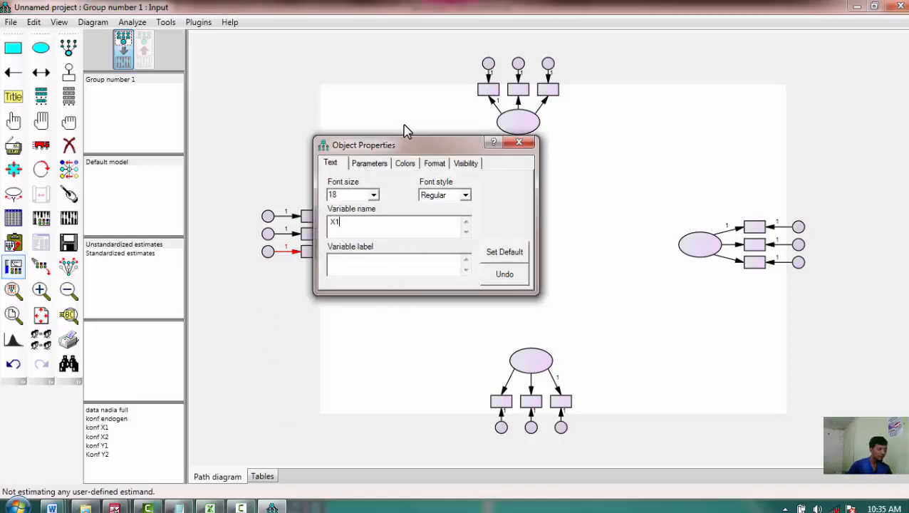
left_click_drag(406, 144, 483, 160)
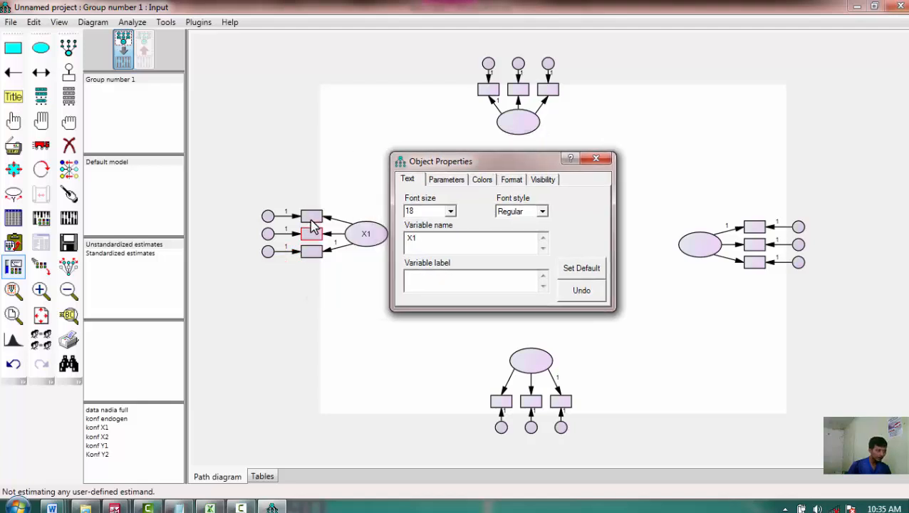
Switch to the SPSS Data Editor to check the indicator variable names in datasem.sav, and return to the Amos diagram
left_click(312, 249)
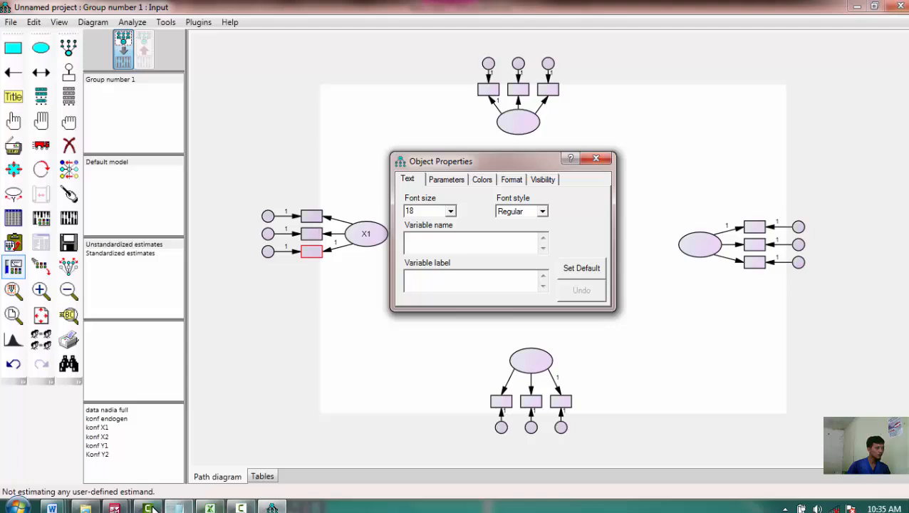
left_click(114, 507)
mouse_move(218, 447)
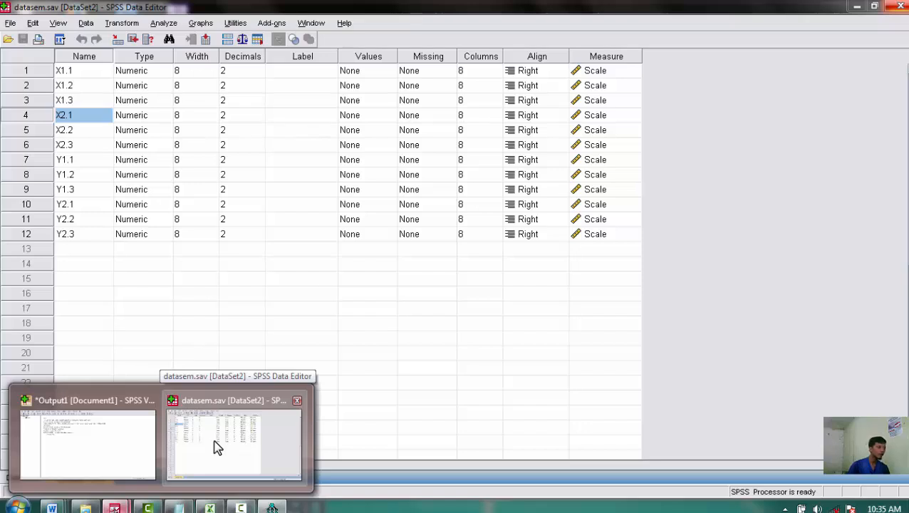
left_click(217, 447)
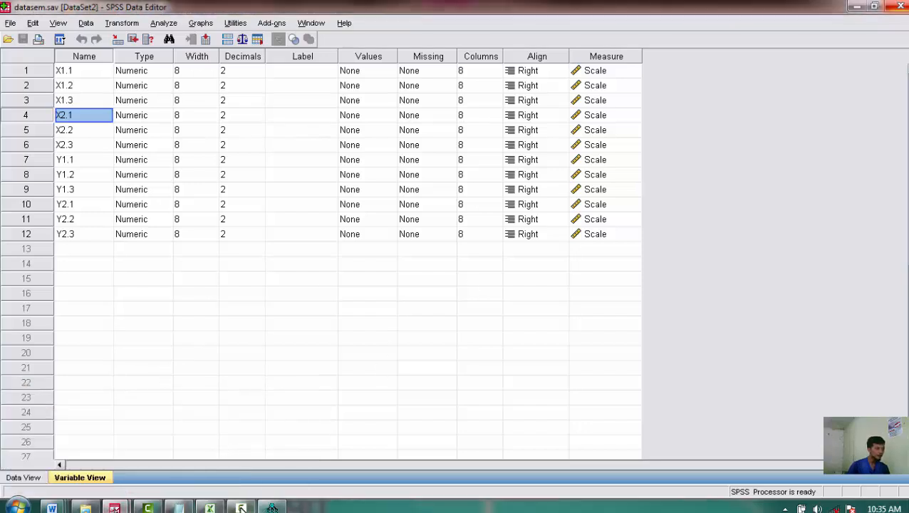
left_click(211, 507)
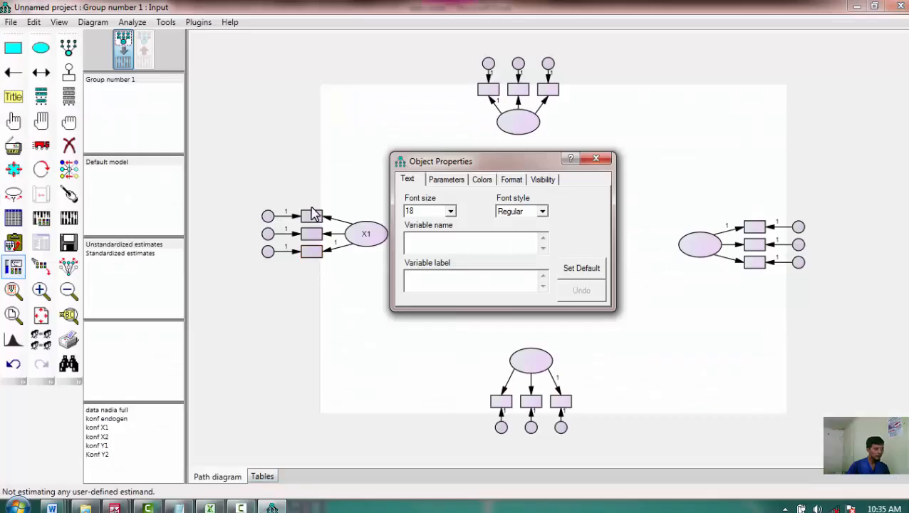
Name the three indicators of latent variable X1, from upper to lower, X1.1, X1.2 and X1.3
left_click(315, 215)
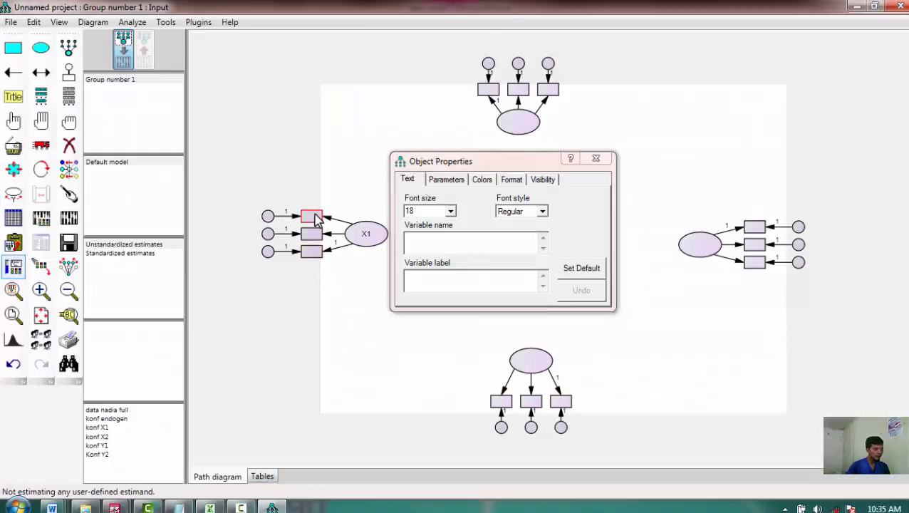
type("X")
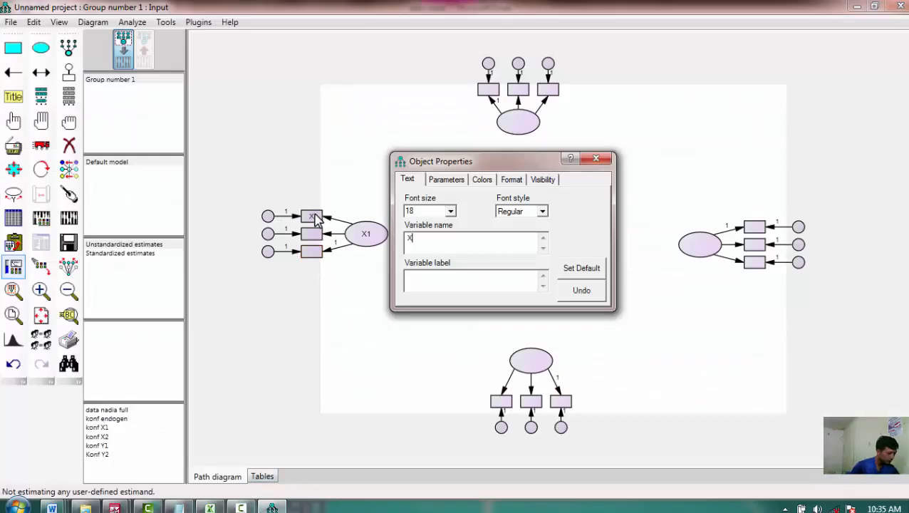
type("1.1")
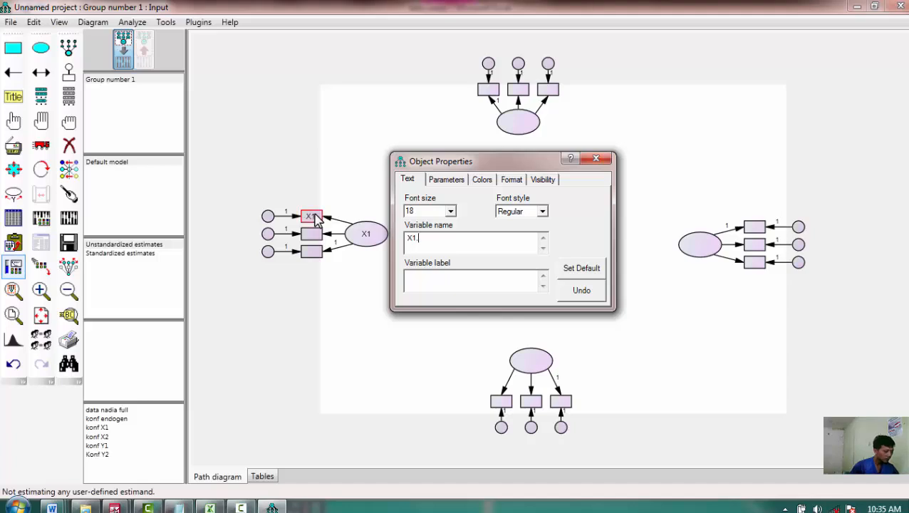
left_click(314, 239)
type("X")
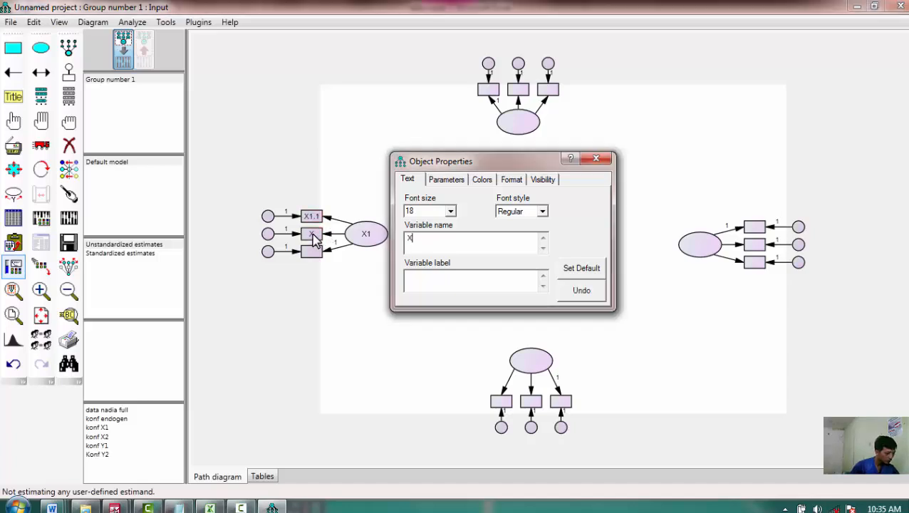
type("1.2")
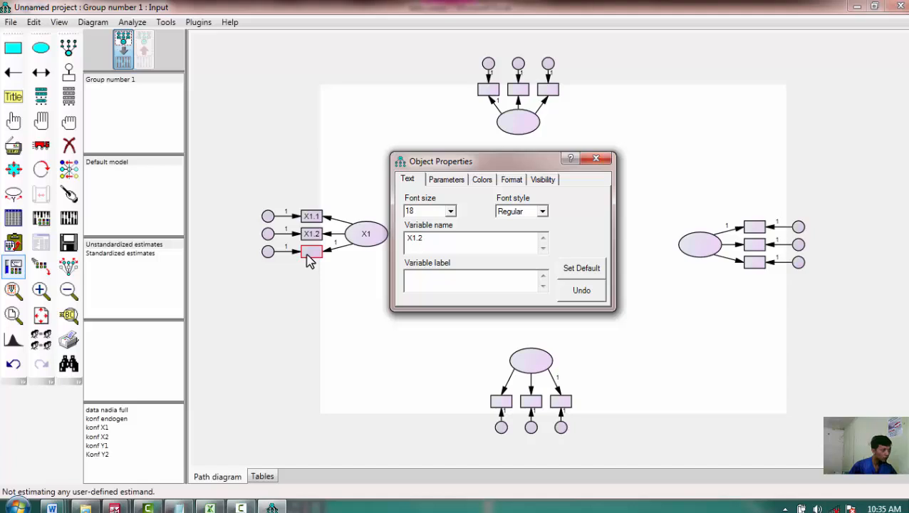
left_click(308, 257)
type("X1.")
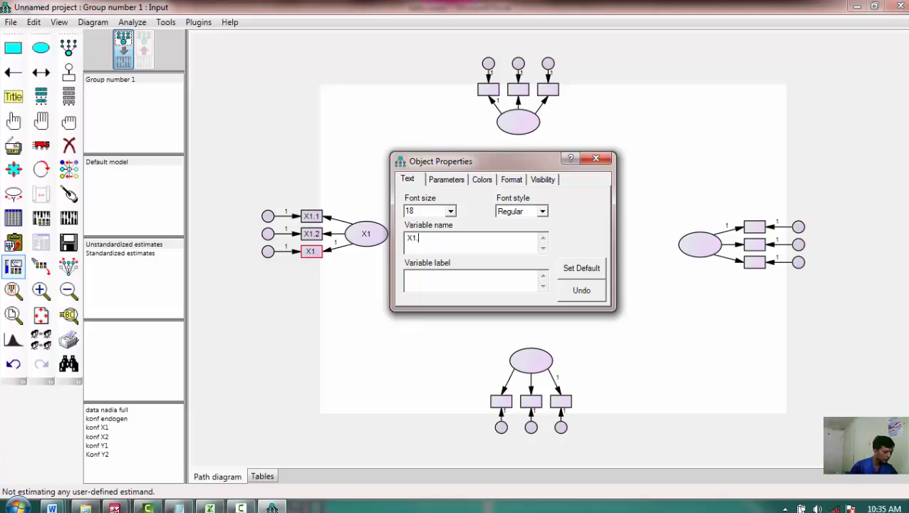
type("3")
Name the error terms of X1.1, X1.2 and X1.3 as e1, e2 and e3
left_click(270, 217)
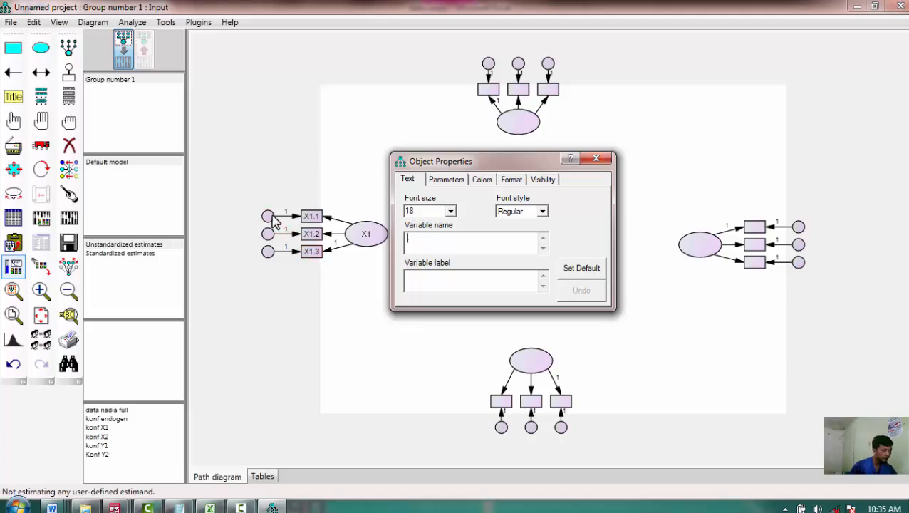
type("e1")
type("e2")
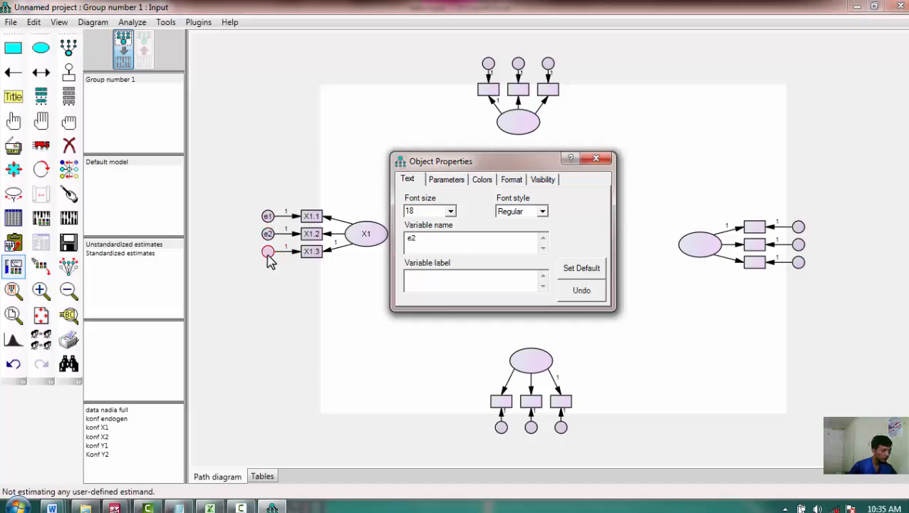
left_click(269, 258)
type("e3")
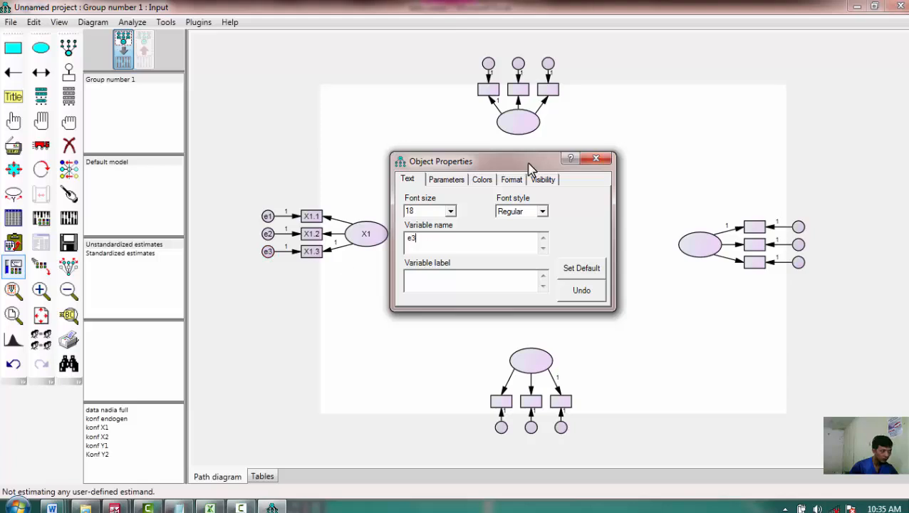
Move the properties dialog clear of the right latent variable and name that variable X2
left_click_drag(569, 164, 678, 146)
left_click_drag(720, 123, 721, 122)
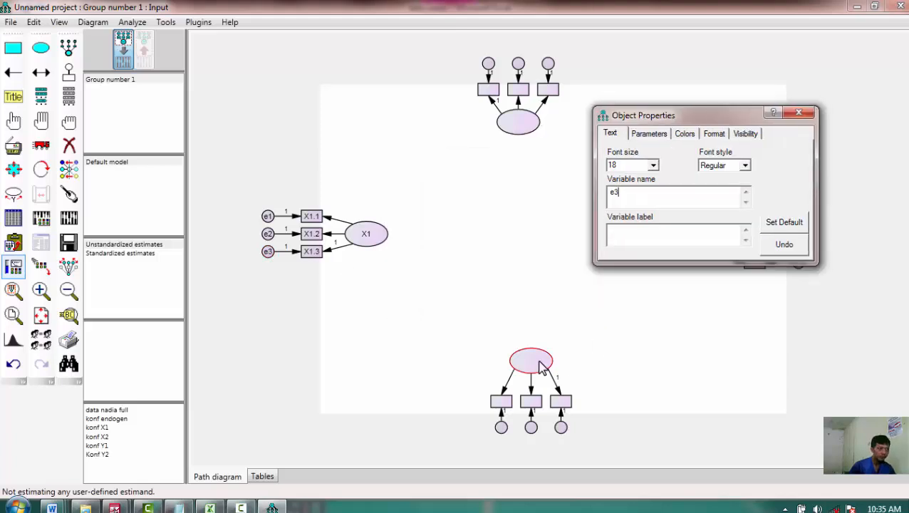
left_click(531, 361)
left_click_drag(647, 122, 482, 261)
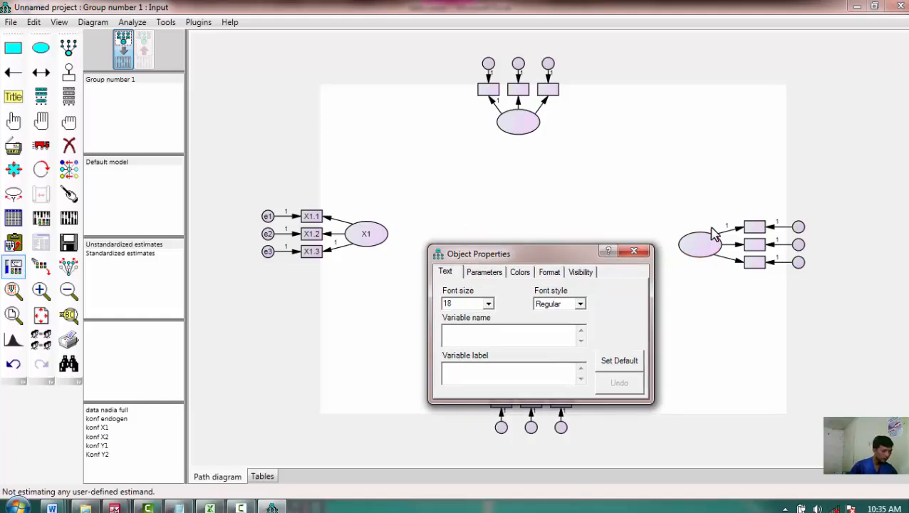
type("X2")
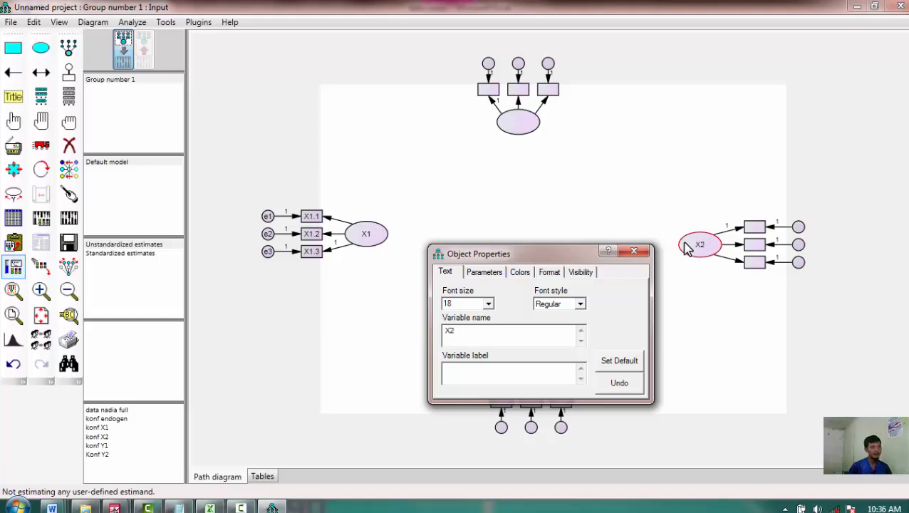
Name the three indicators of latent variable X2, from upper to lower, X2.1, X2.2 and X2.3, and dismiss the Windows color scheme message
left_click(755, 235)
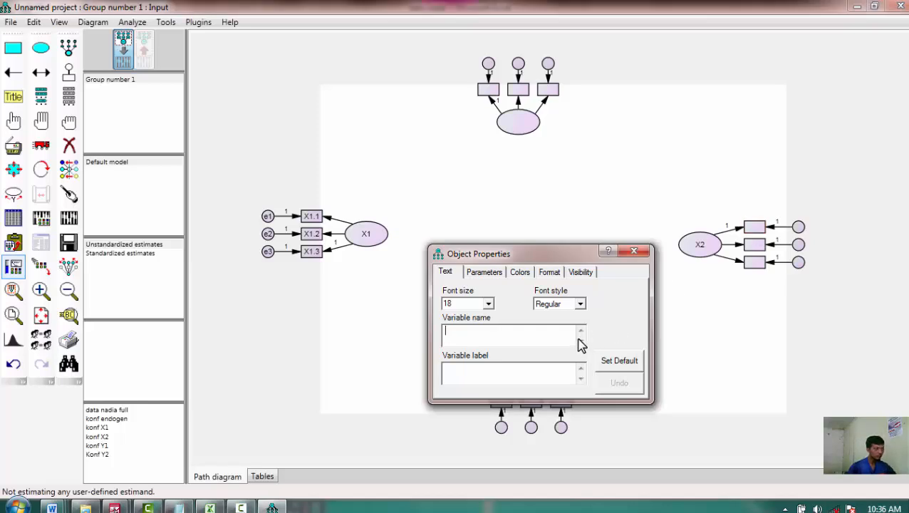
type("X")
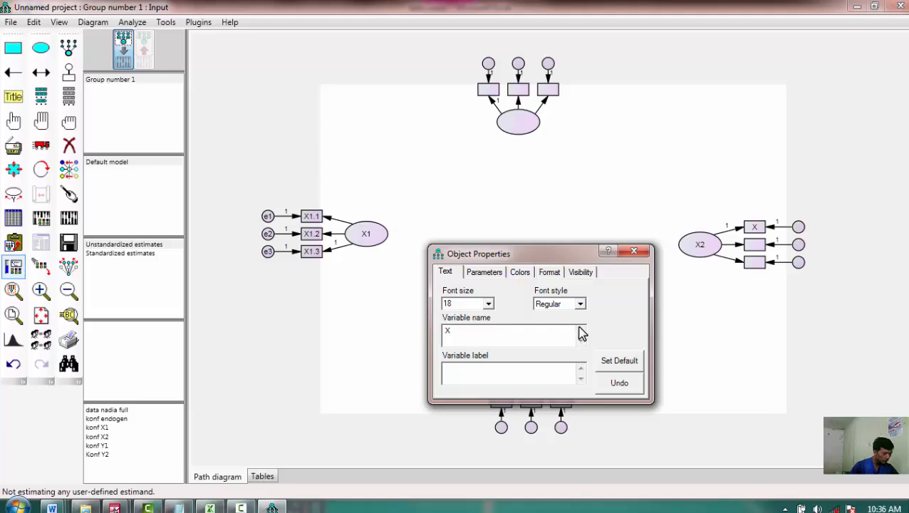
type("2")
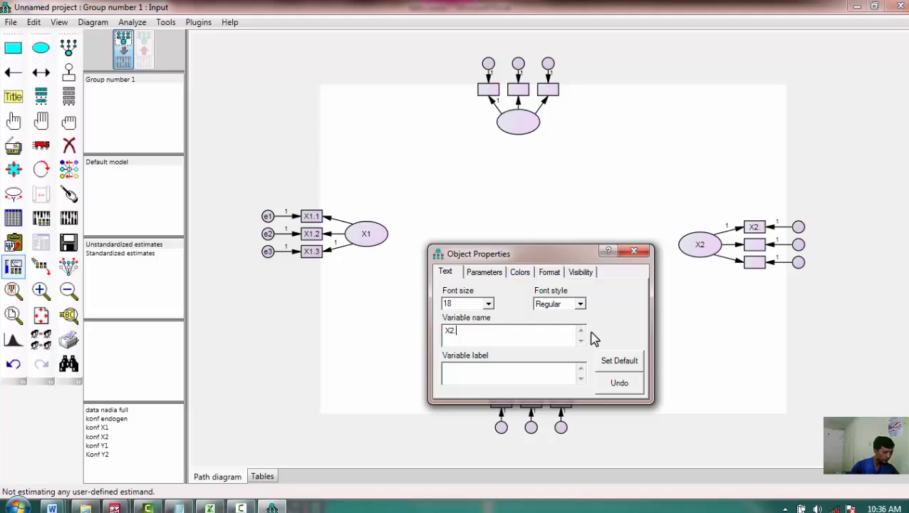
type(".1")
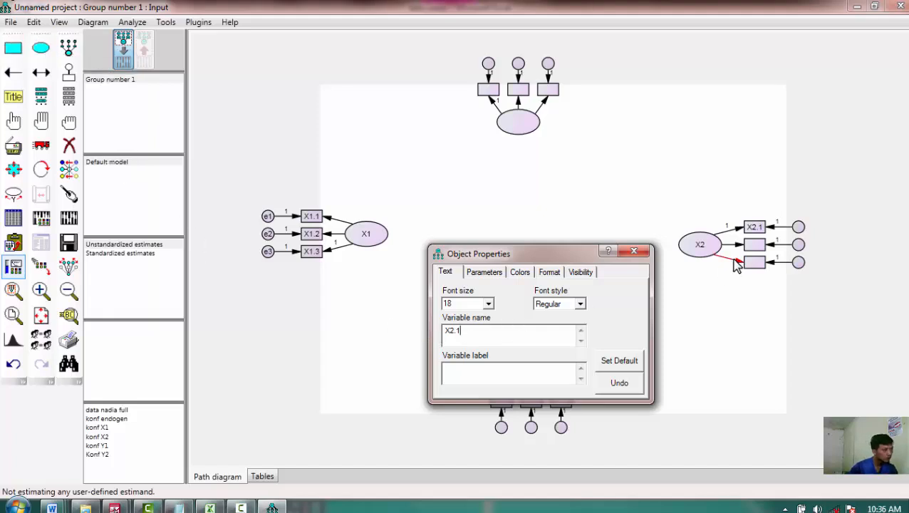
left_click(754, 249)
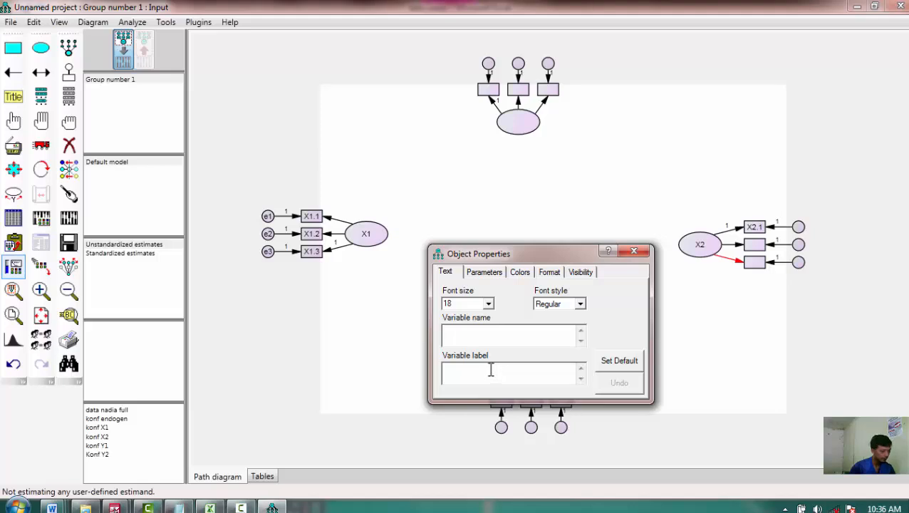
type("X2")
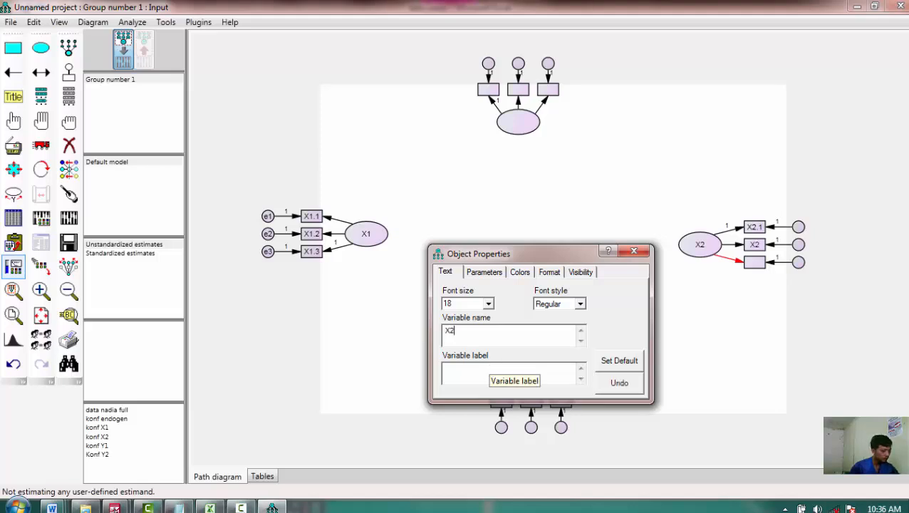
type(".2")
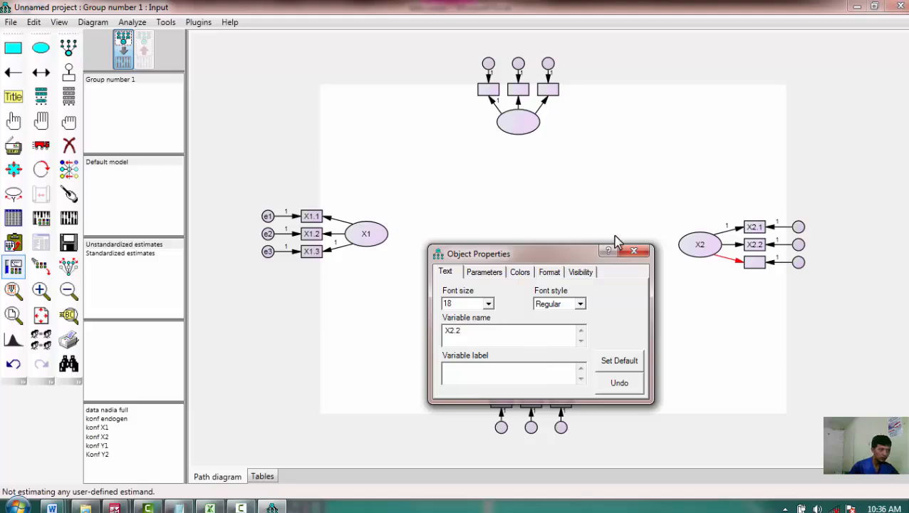
left_click(749, 266)
left_click(503, 336)
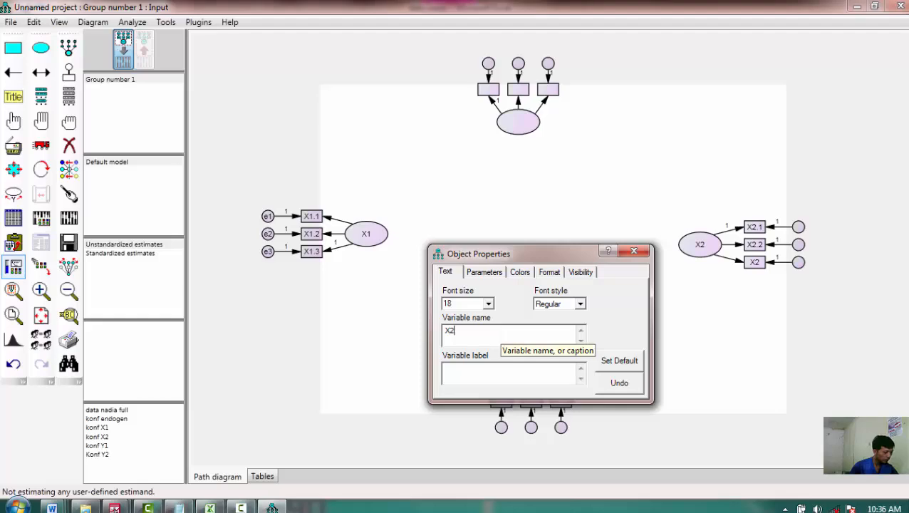
type("X2.3")
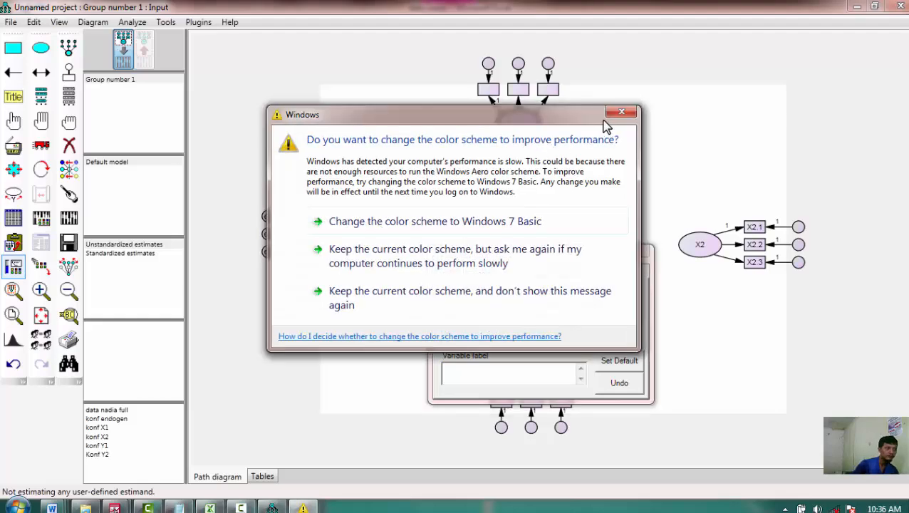
left_click(621, 116)
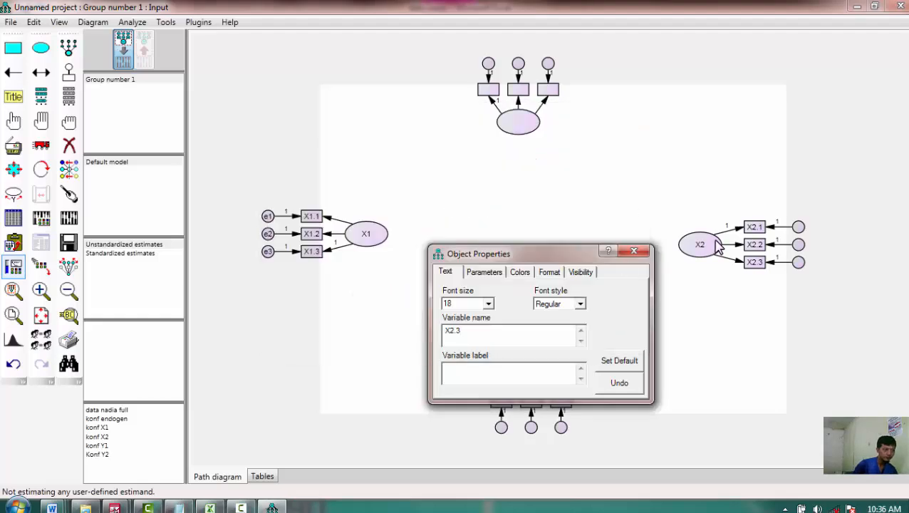
Name the error terms of X2.1, X2.2 and X2.3 as e4, e5 and e6
left_click(799, 227)
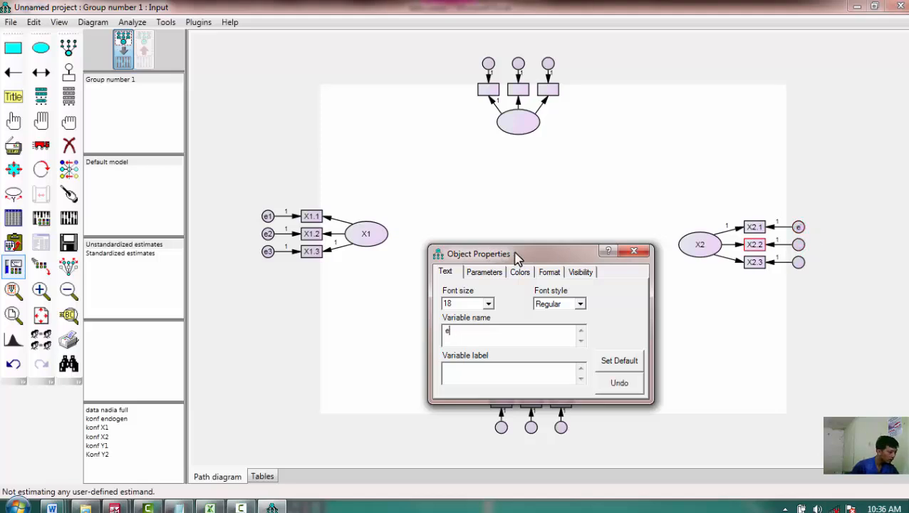
type("4")
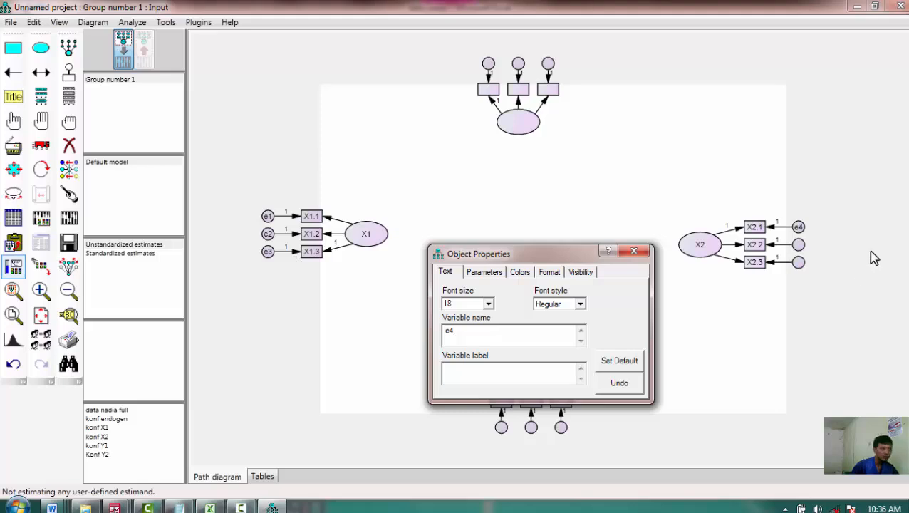
left_click(799, 249)
type("e5")
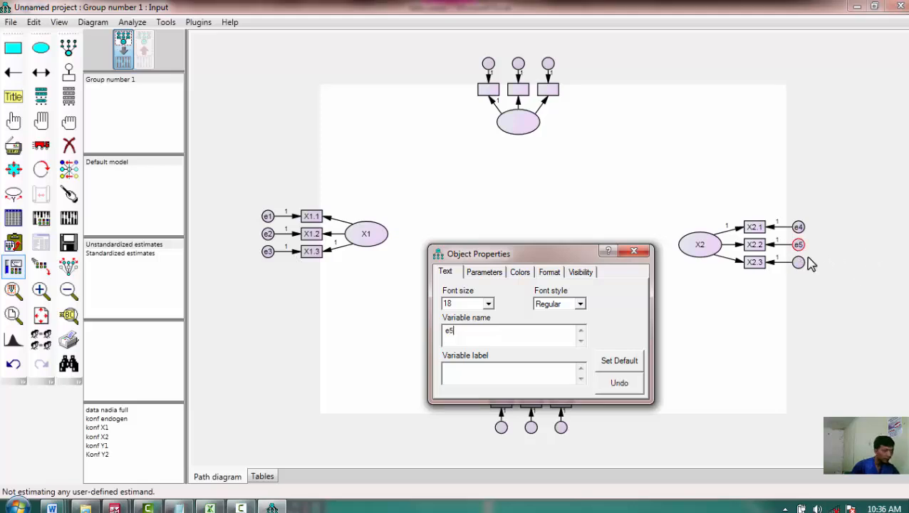
left_click(799, 264)
type("e6")
Move the properties dialog clear of the lower latent variable and name that variable Y1
left_click_drag(602, 260, 614, 158)
left_click(549, 362)
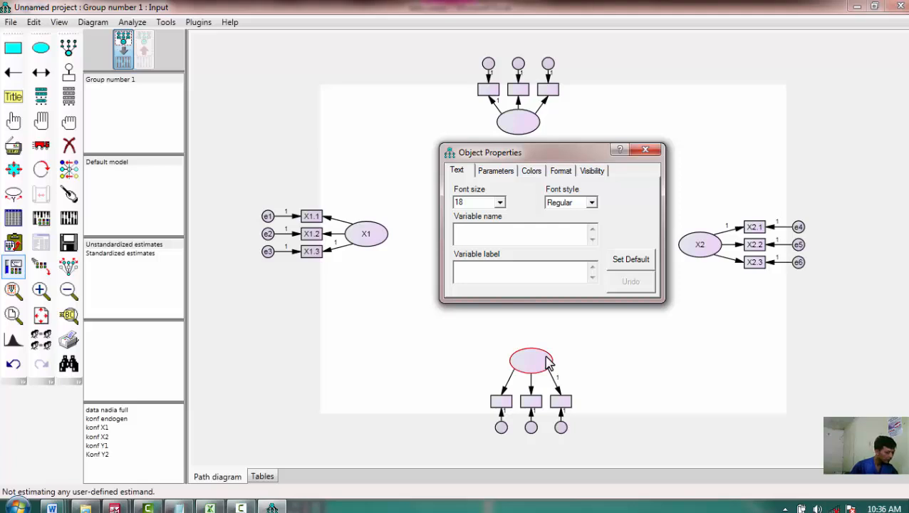
type("Y1")
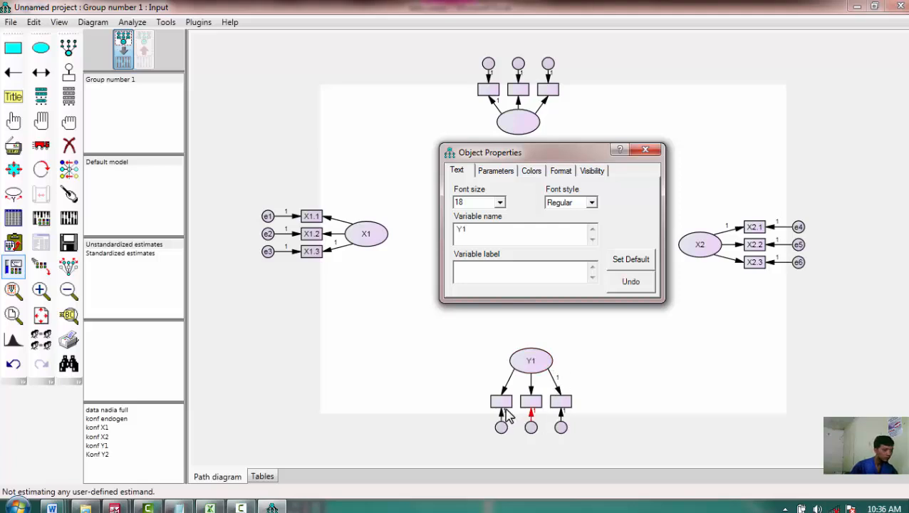
Name the three indicators of latent variable Y1, from left to right, Y1.1, Y1.2 and Y1.3
left_click(501, 404)
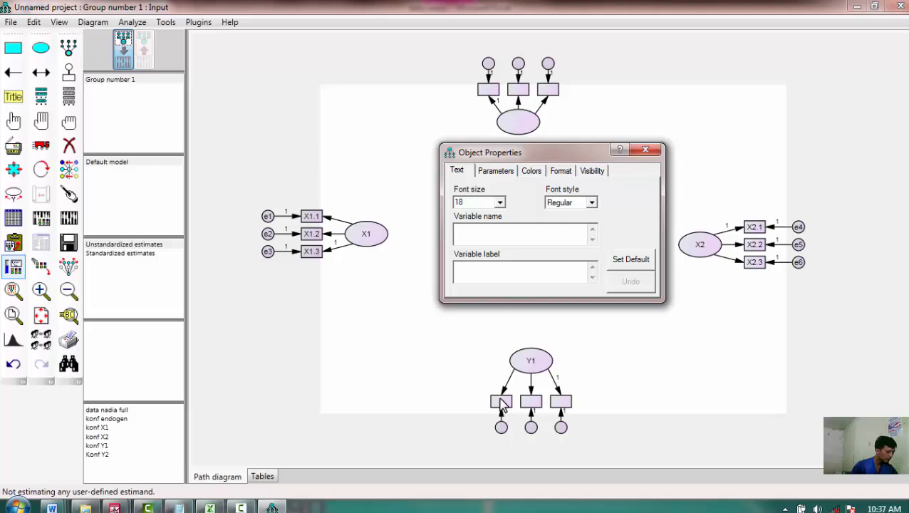
type("Y1")
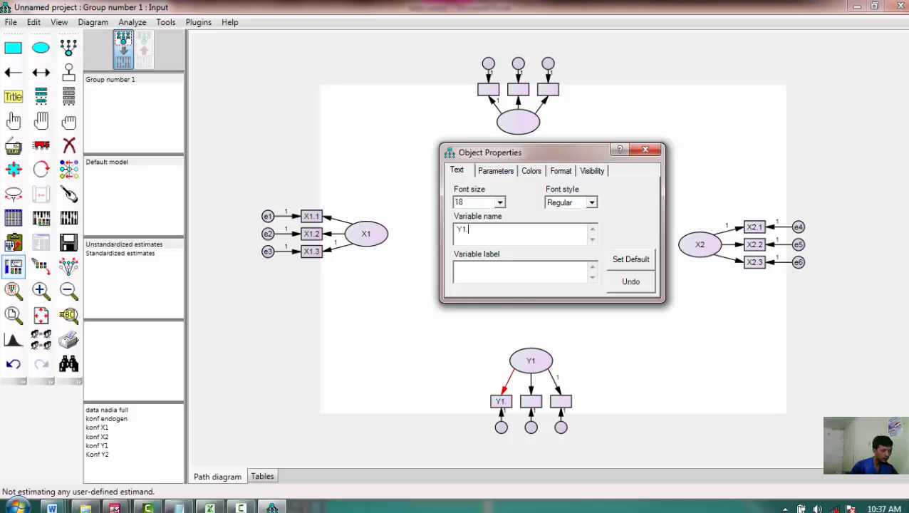
type(".")
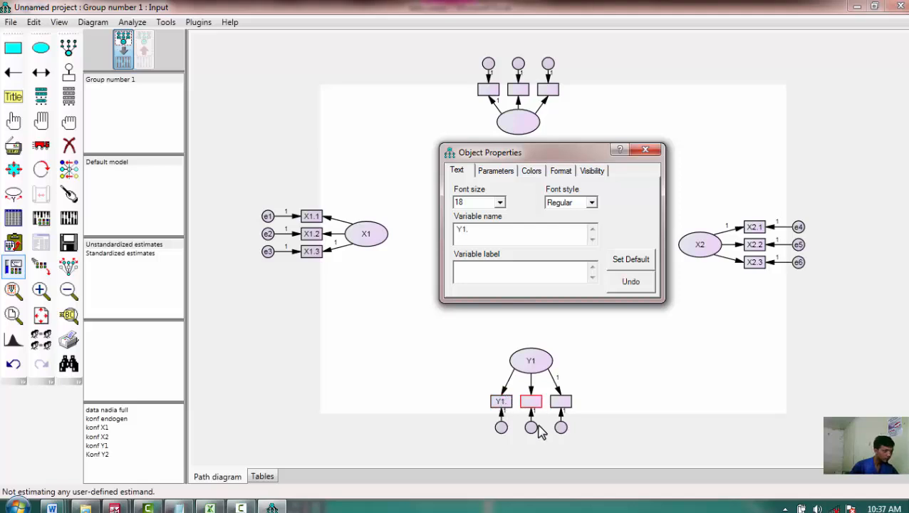
type("1")
left_click(530, 404)
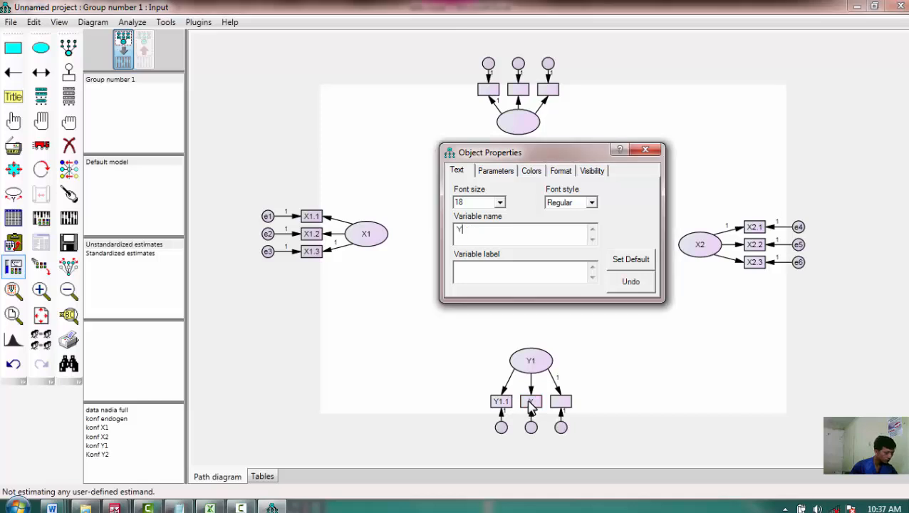
type("Y1.2")
left_click(562, 405)
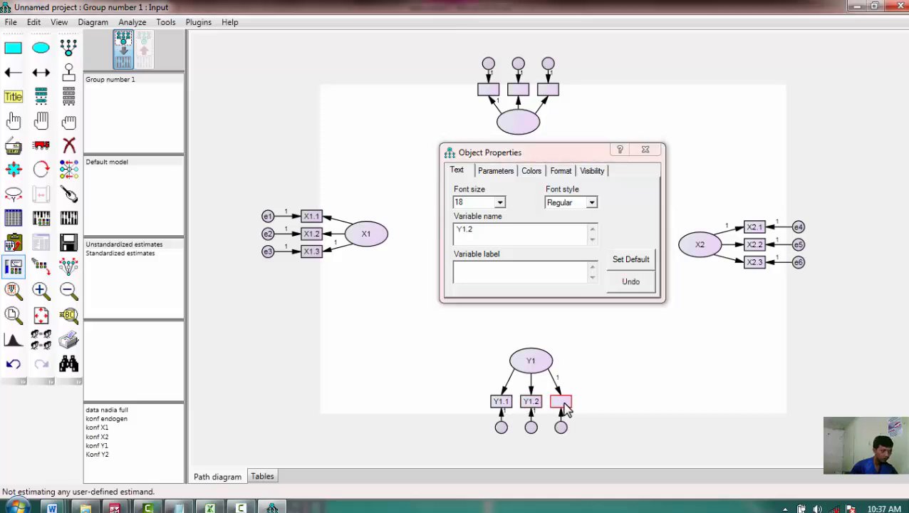
type("Y1")
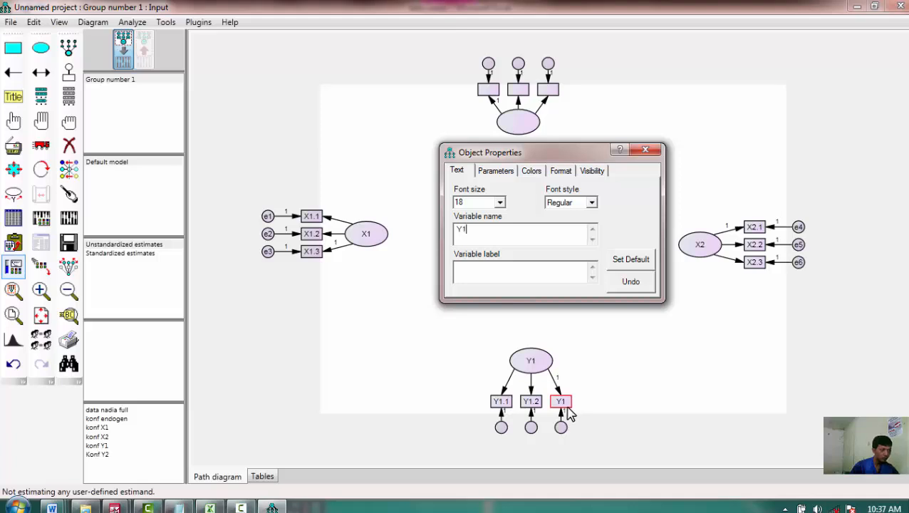
type(".3")
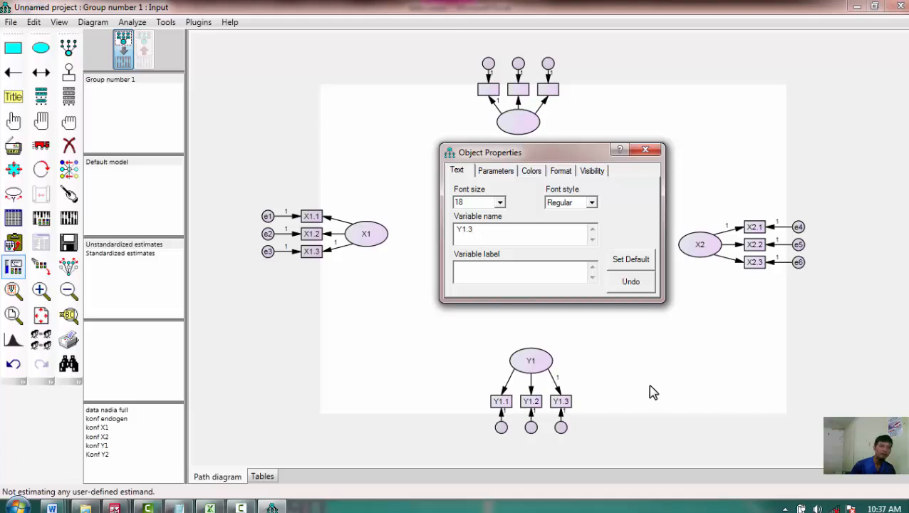
Name the error terms of the lower indicators Y1.1, Y1.2 and Y1.3 as e7, e8 and e9
left_click(501, 428)
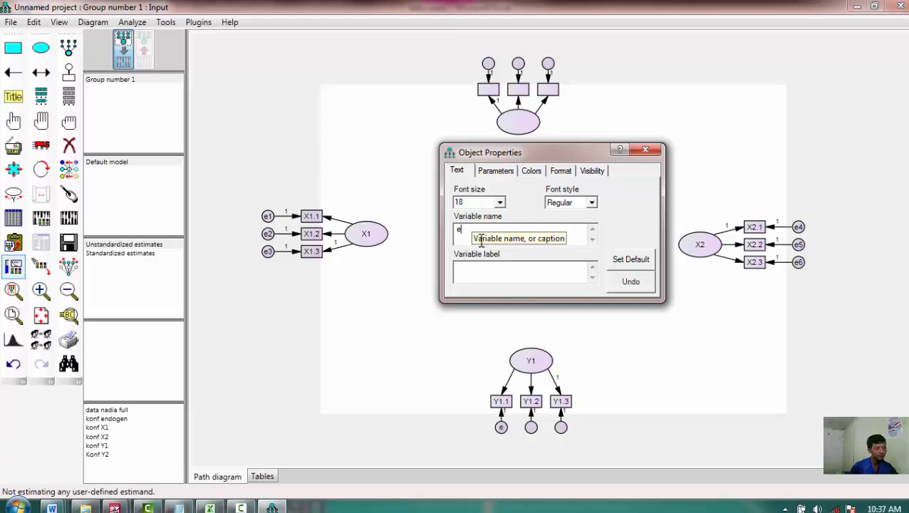
type("7")
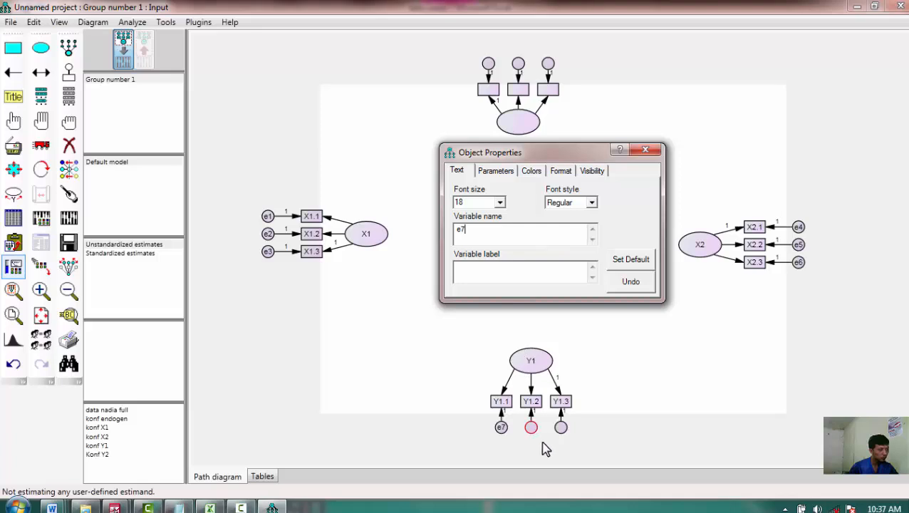
left_click(531, 430)
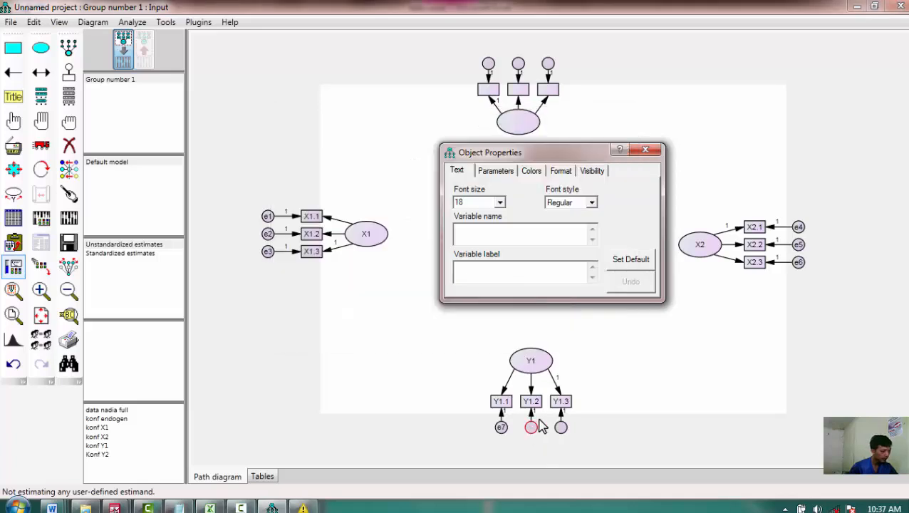
left_click(530, 428)
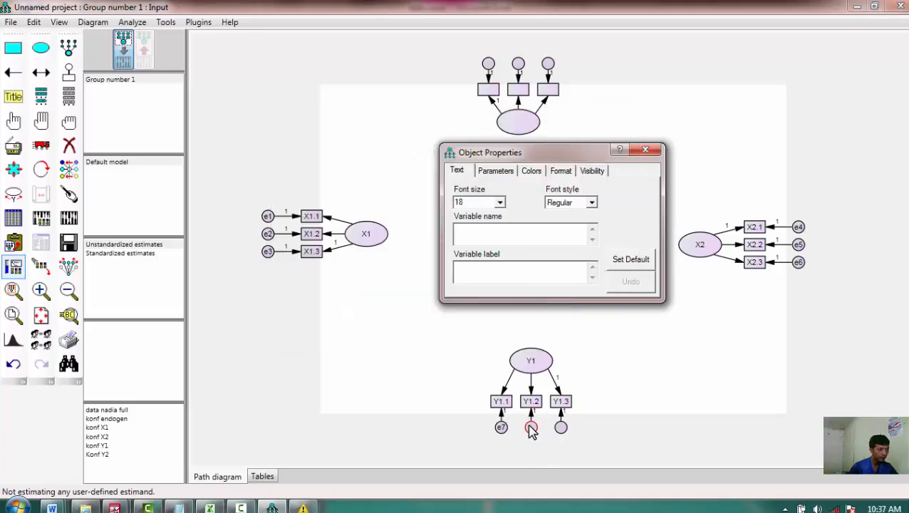
type("e6")
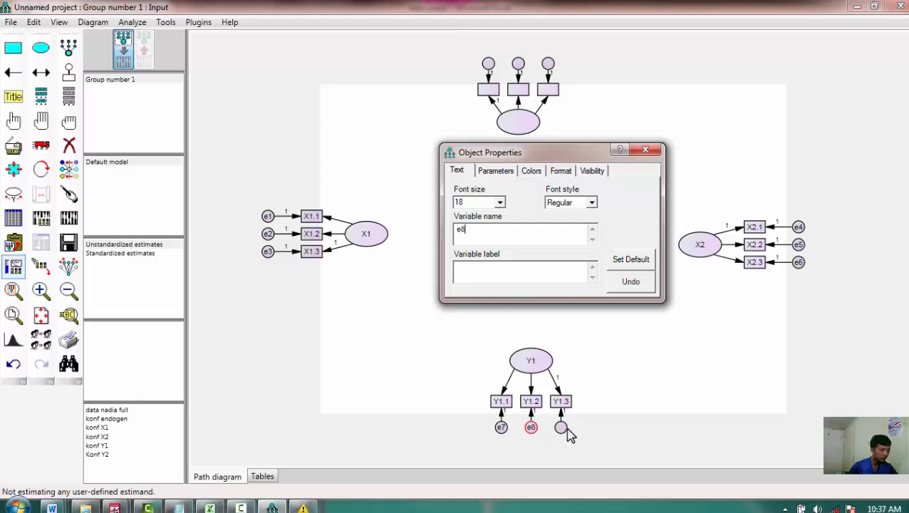
left_click(562, 428)
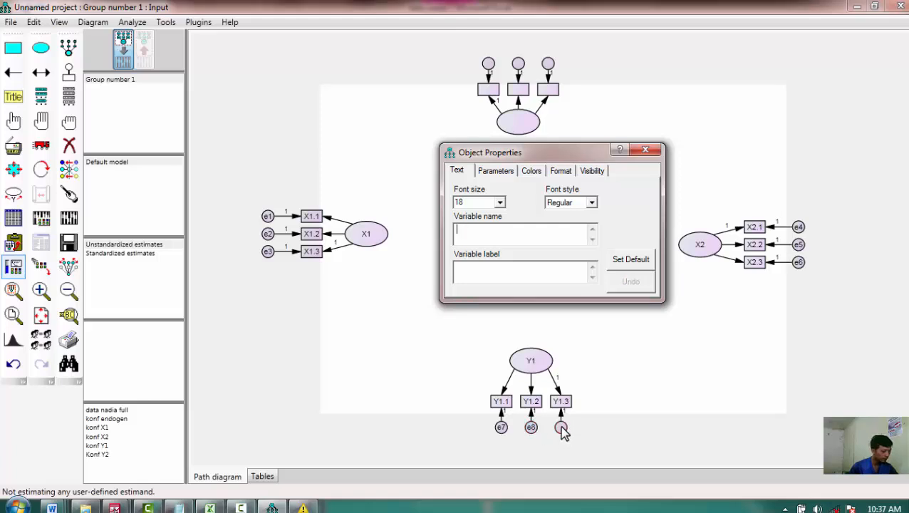
type("e9")
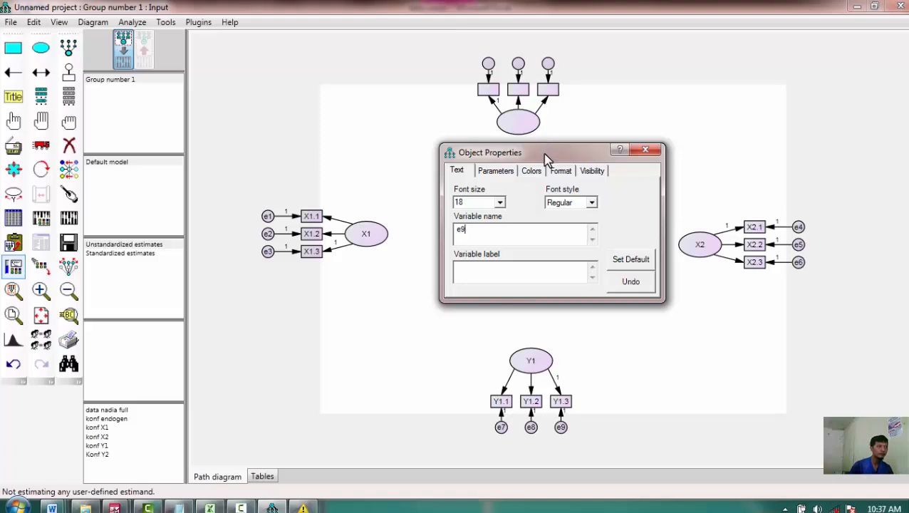
Move the properties dialog away from the upper latent variable and name that variable Y
left_click_drag(545, 153, 675, 142)
left_click(504, 130)
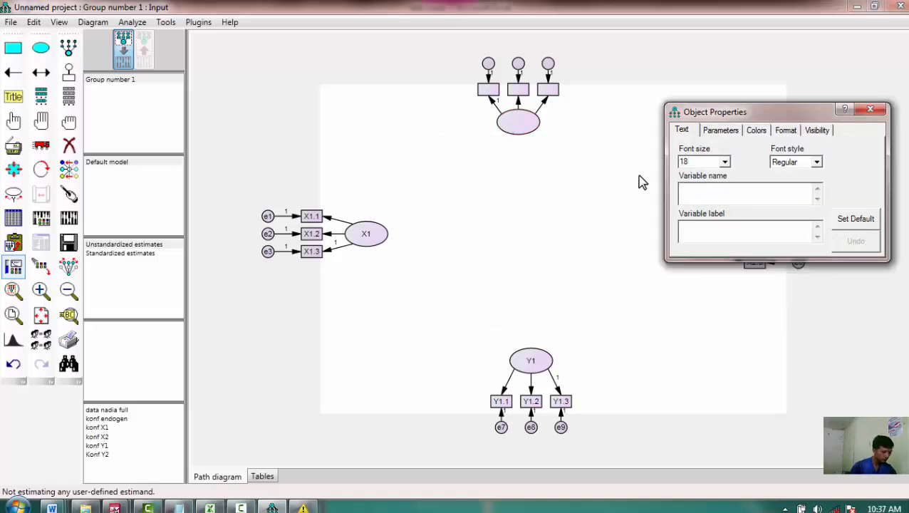
type("Y")
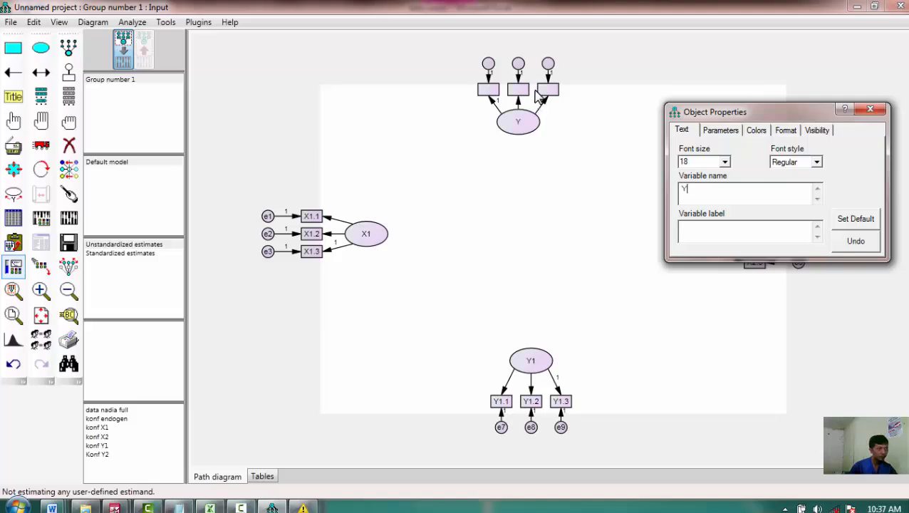
Name the three indicators of latent variable Y, from left to right, Y1.1, Y2.1 and Y3.1
left_click(487, 90)
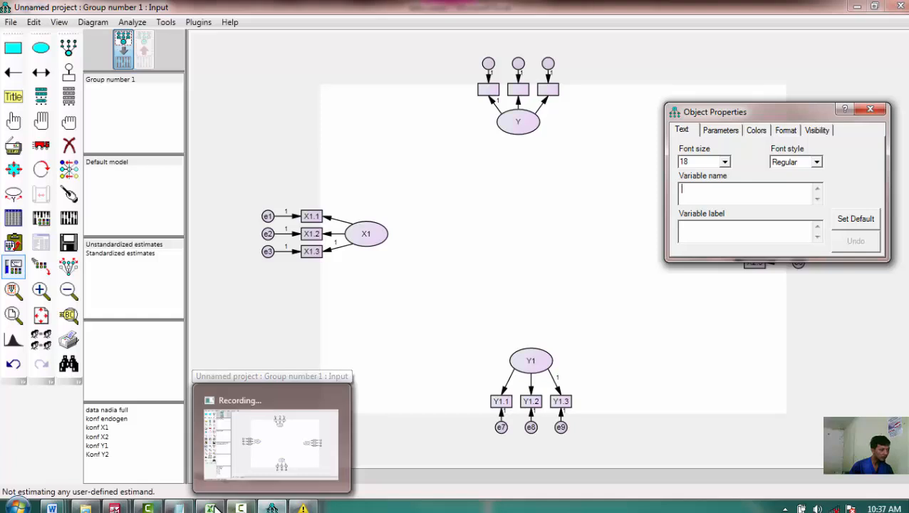
mouse_move(146, 507)
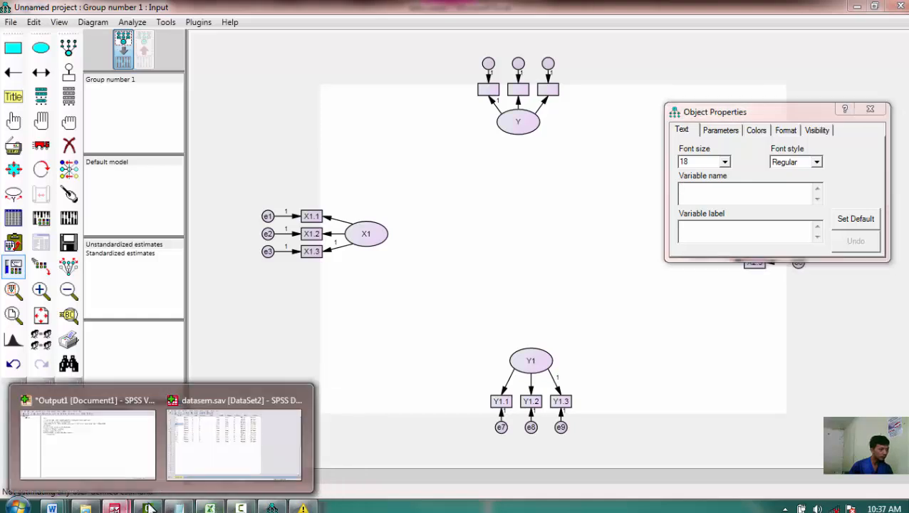
mouse_move(233, 465)
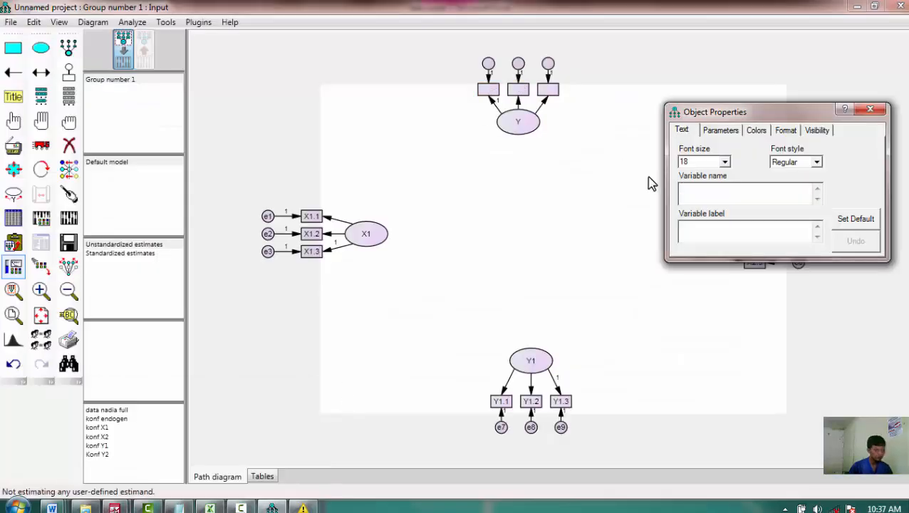
type("Y1")
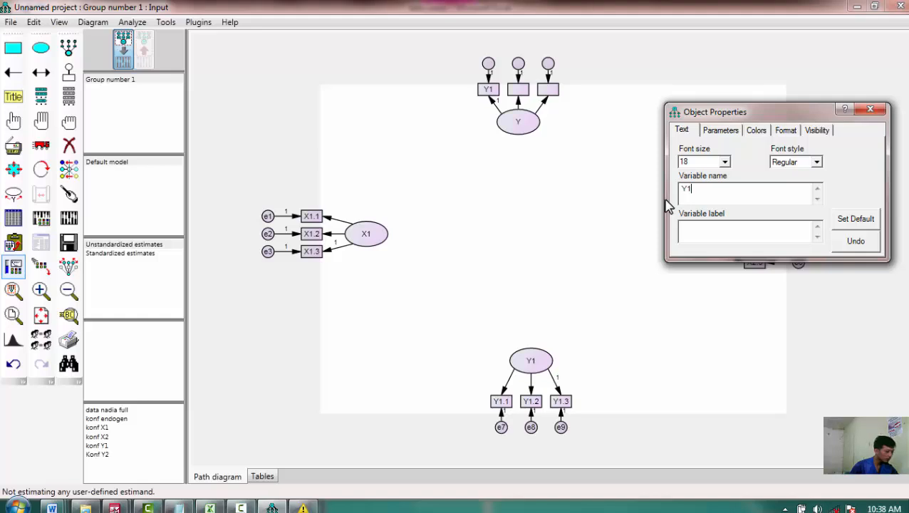
type(".1")
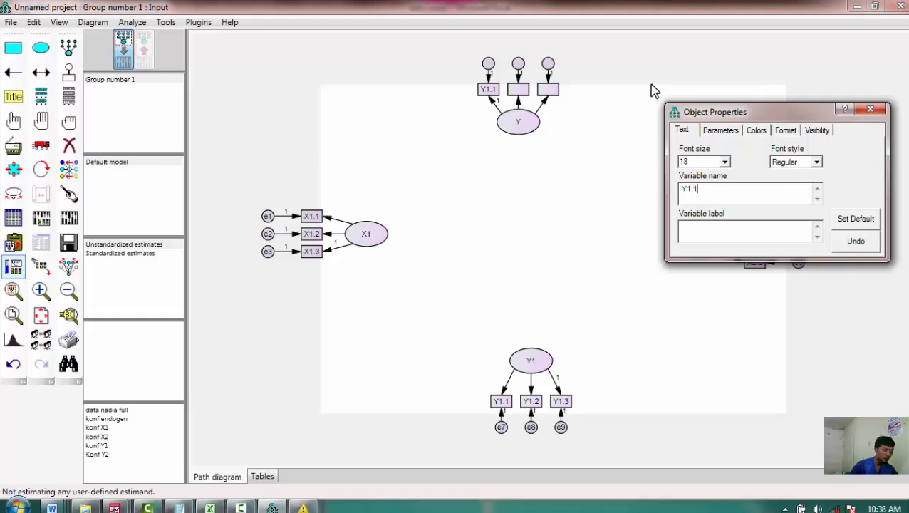
left_click(524, 93)
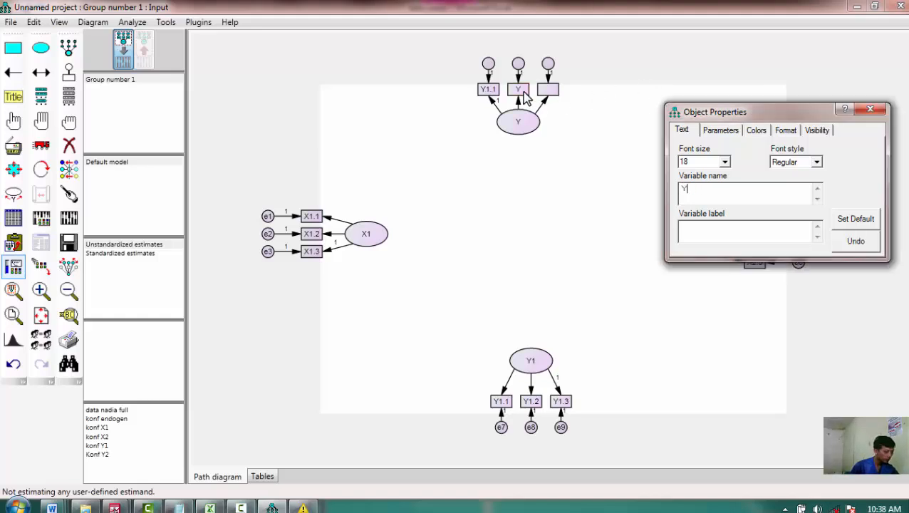
type("Y2.1")
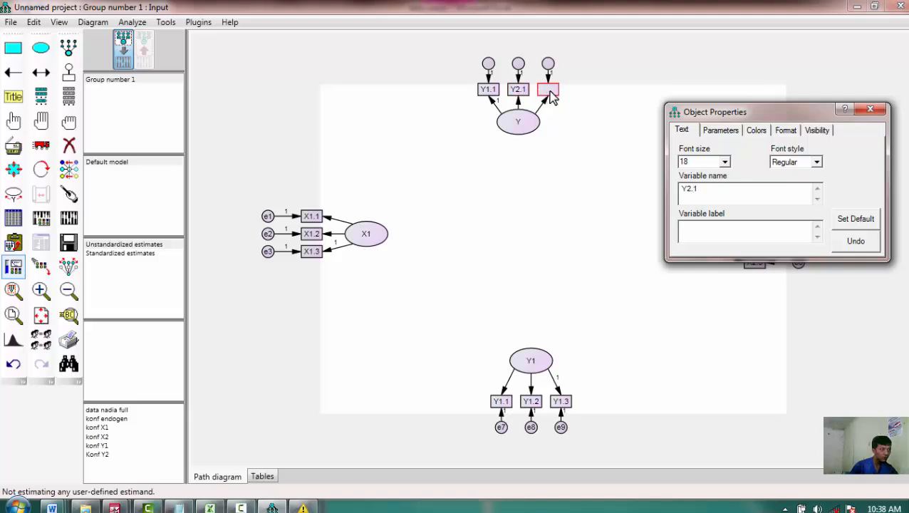
left_click(549, 93)
type("Y3")
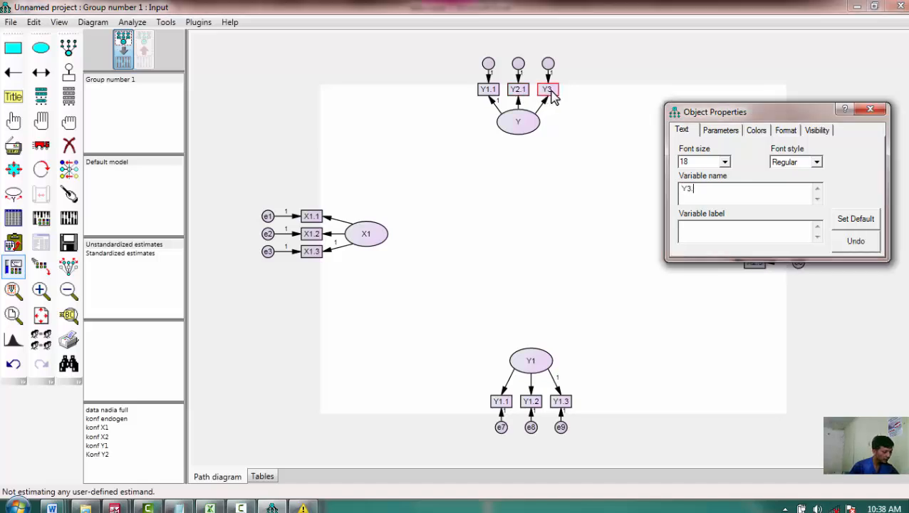
type(".1")
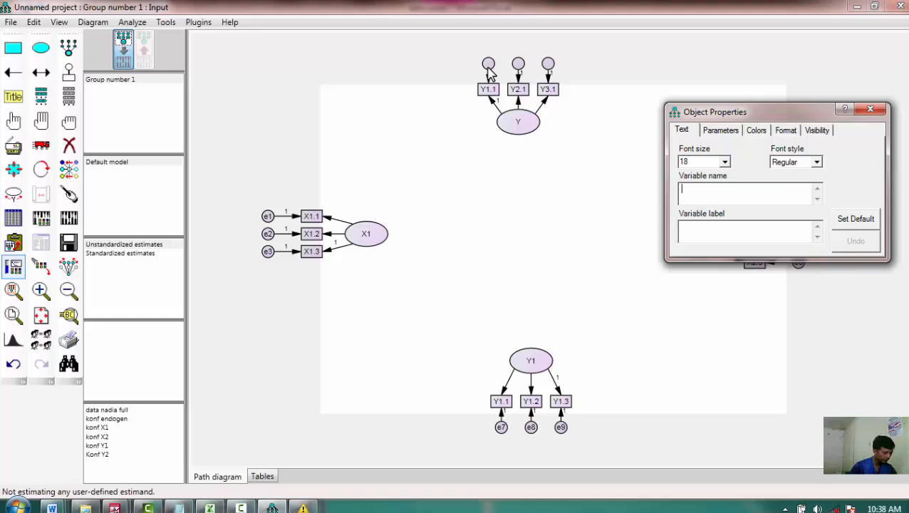
Name the error terms of the upper indicators Y1.1, Y2.1 and Y3.1 as e10, e11 and e12, and close the properties dialog
type("0")
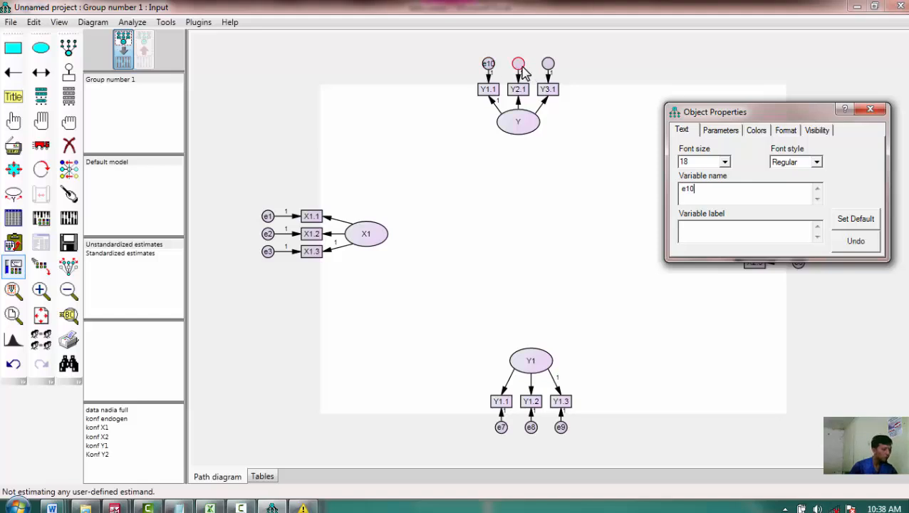
left_click(520, 69)
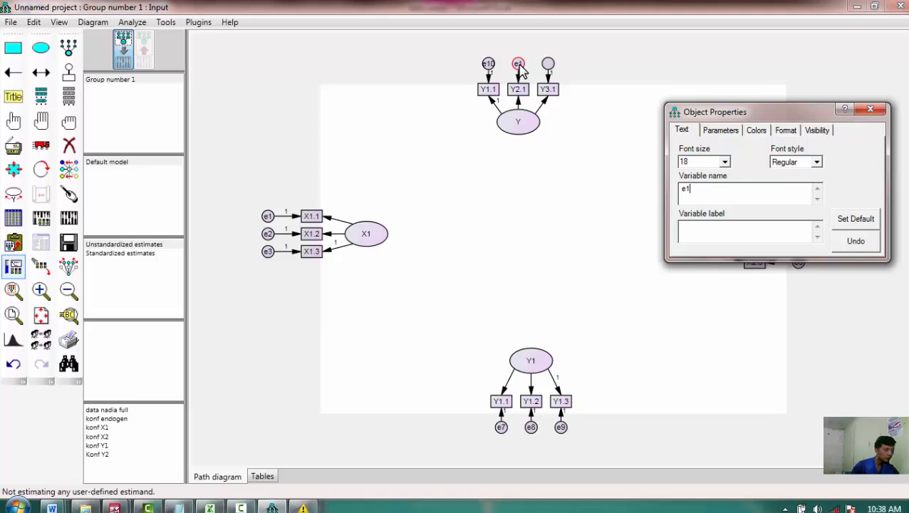
type("1")
left_click(549, 66)
type("e")
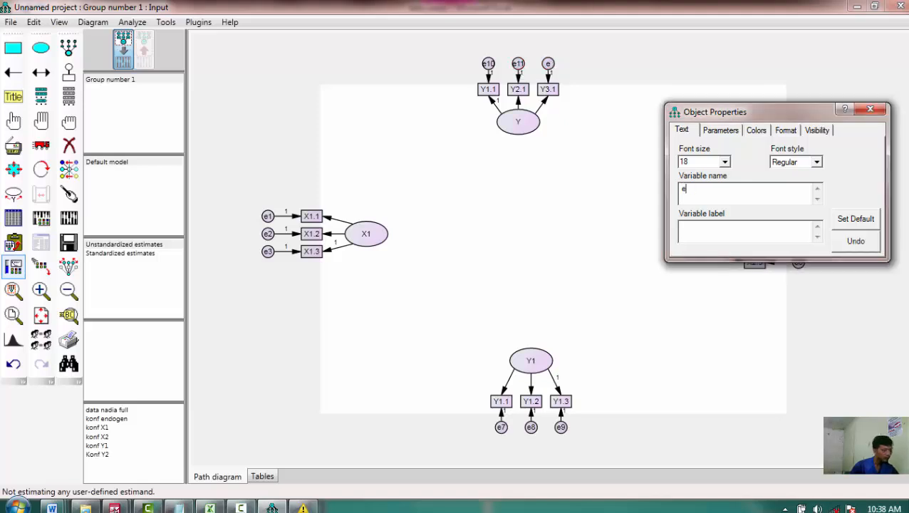
type("12")
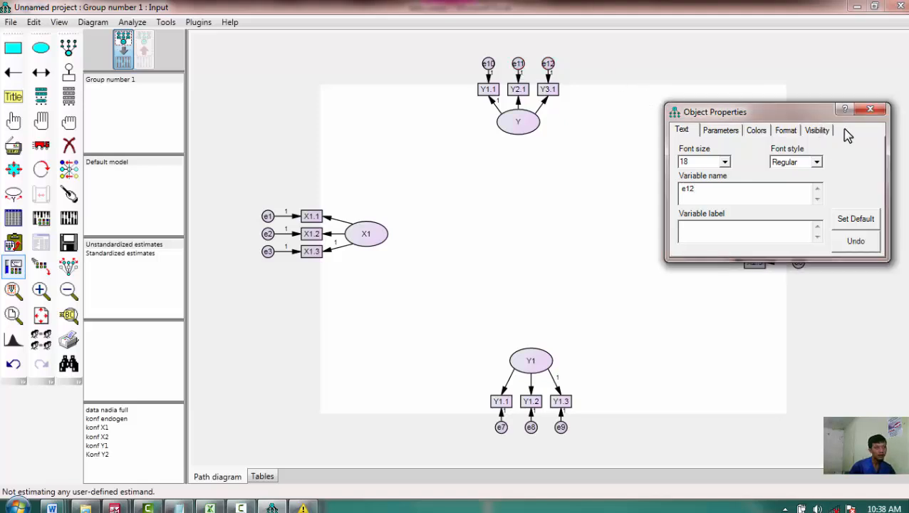
left_click(870, 110)
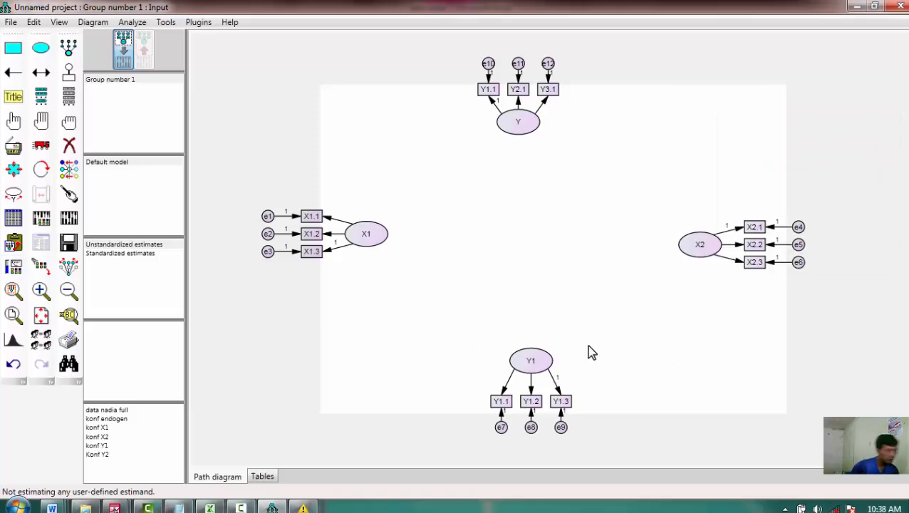
Draw single-headed regression paths from latent variable X1 to X2, to Y1 and to Y
left_click(13, 72)
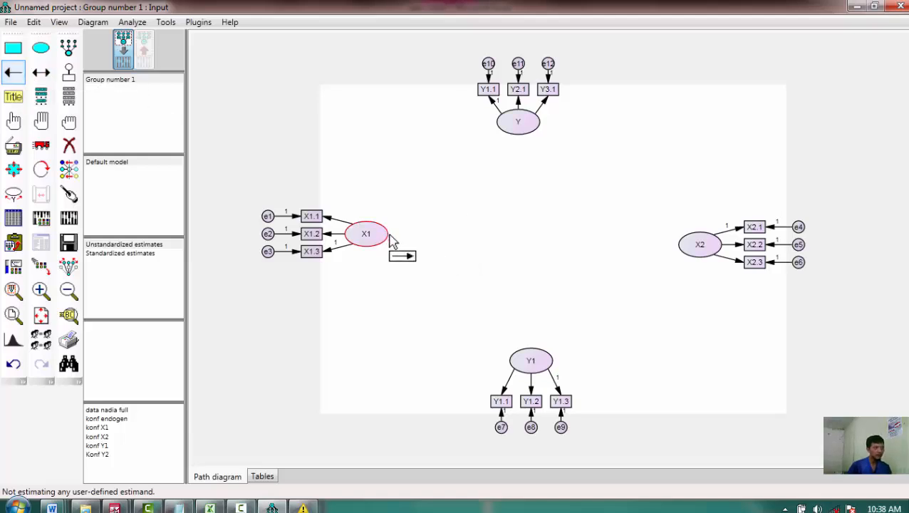
left_click_drag(390, 242, 683, 246)
left_click_drag(371, 248, 520, 374)
left_click_drag(375, 236, 507, 135)
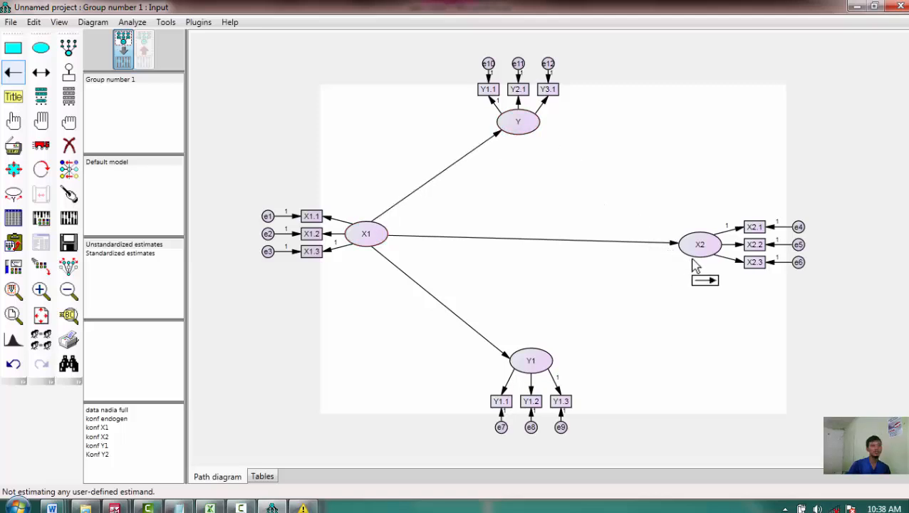
Draw single-headed paths from X2 to Y1 and to Y, and from Y1 to Y
left_click_drag(669, 287, 548, 367)
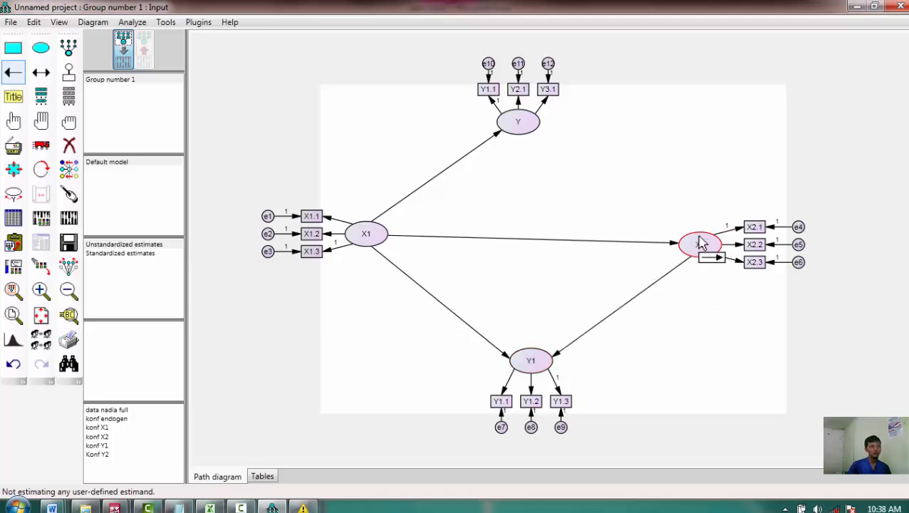
left_click_drag(694, 244, 533, 128)
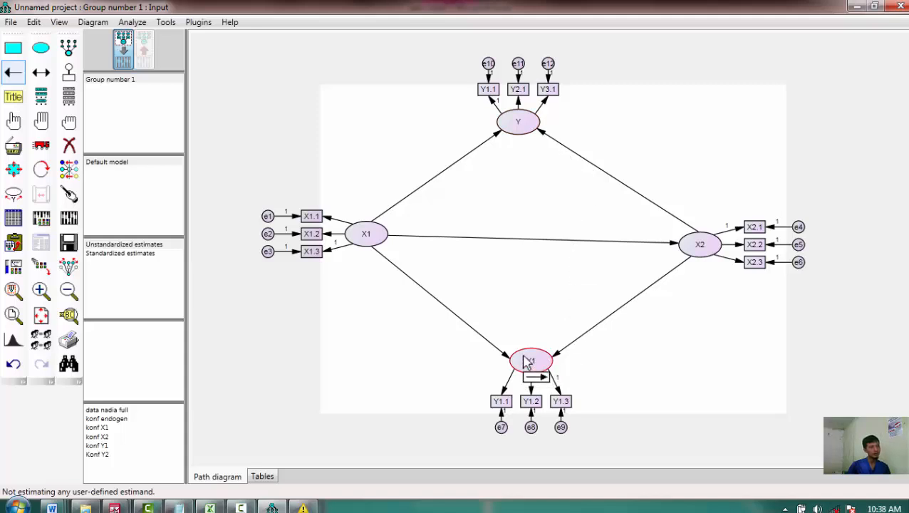
left_click_drag(530, 362, 522, 137)
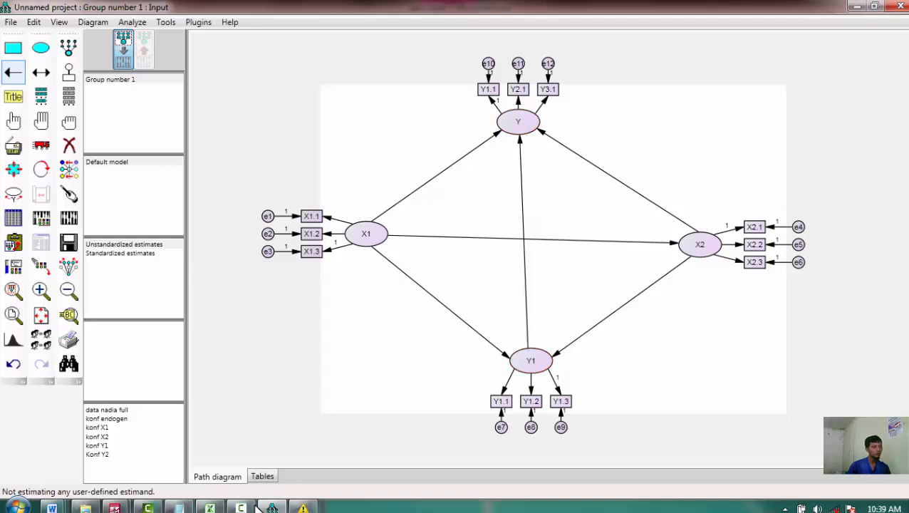
Check the variable names in the SPSS file datasem.sav, and rename the first indicator of Y in Amos as Y2.1
mouse_move(116, 508)
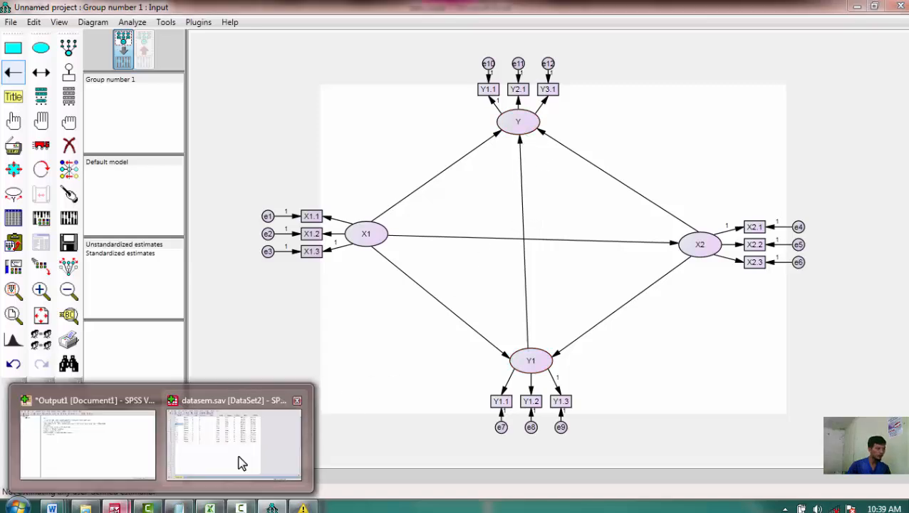
mouse_move(239, 463)
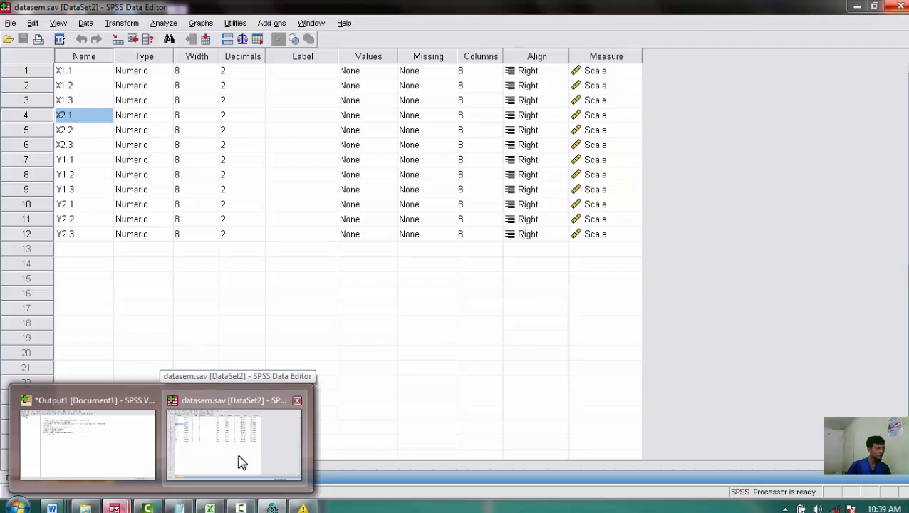
left_click(239, 462)
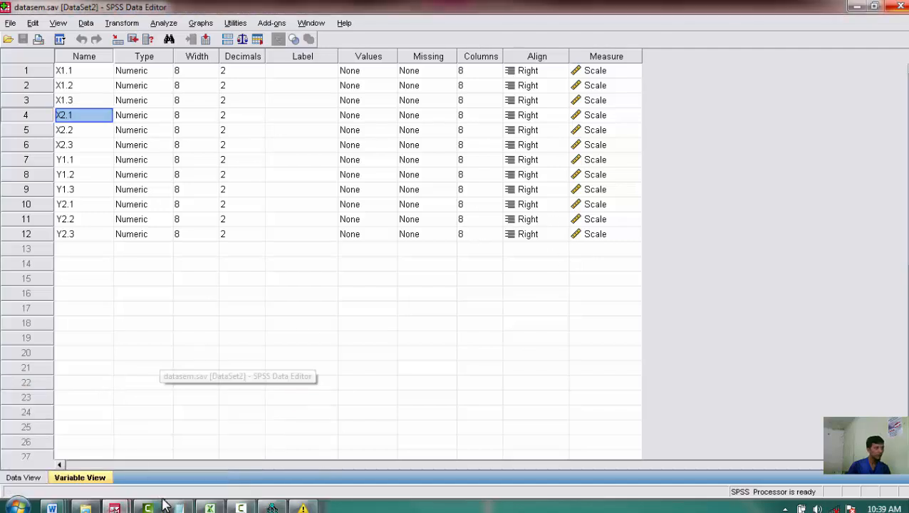
left_click(276, 507)
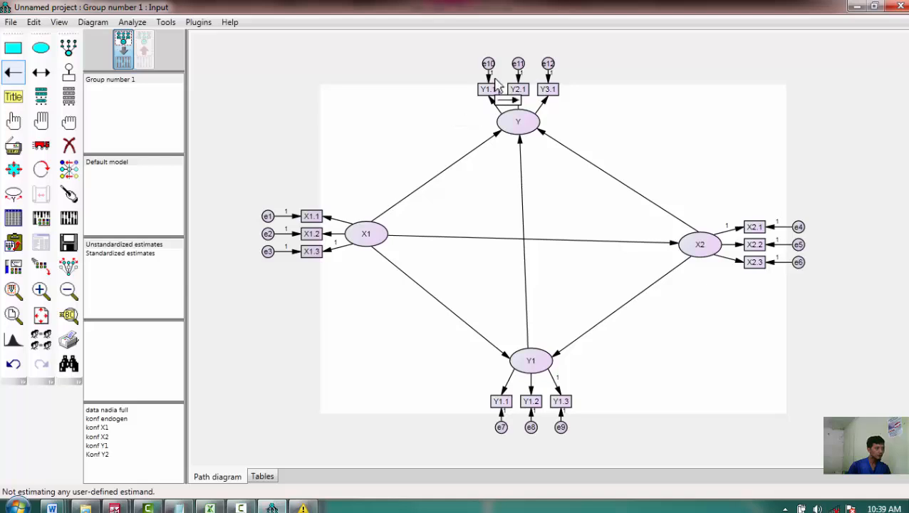
left_click(13, 72)
double_click(487, 91)
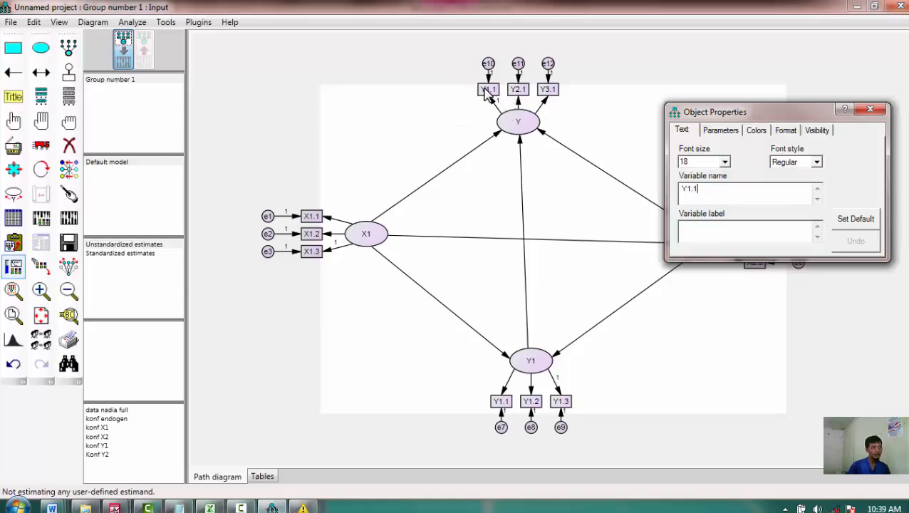
key("Left")
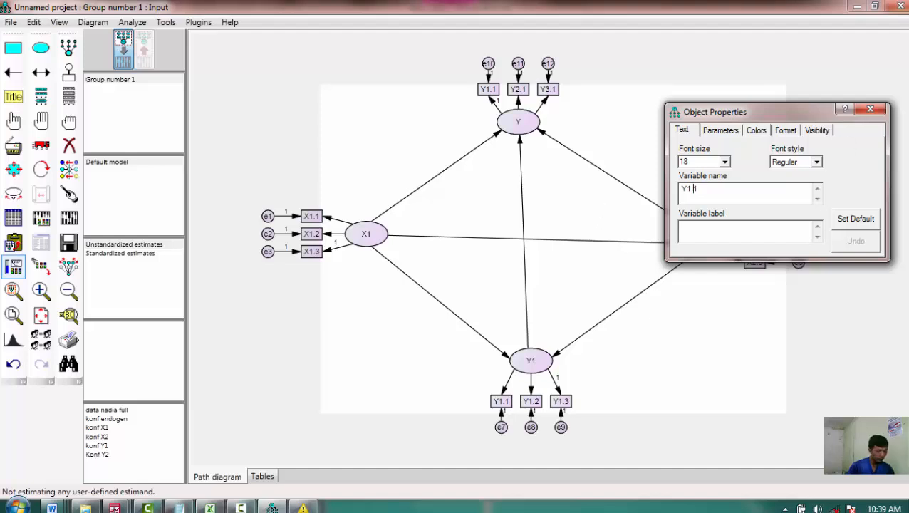
key("BackSpace")
type("2")
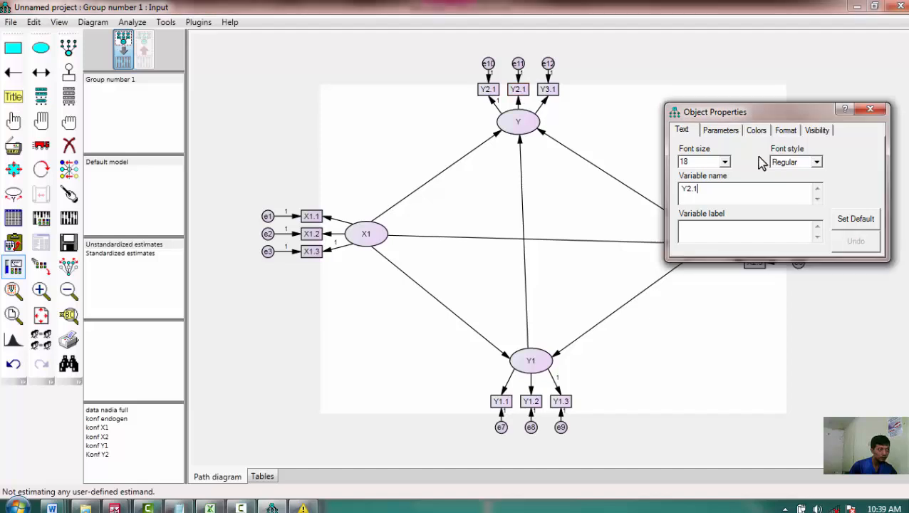
Rename the third indicator of latent variable Y as Y2.3 and its middle indicator as Y2.2
left_click(547, 89)
left_click(723, 217)
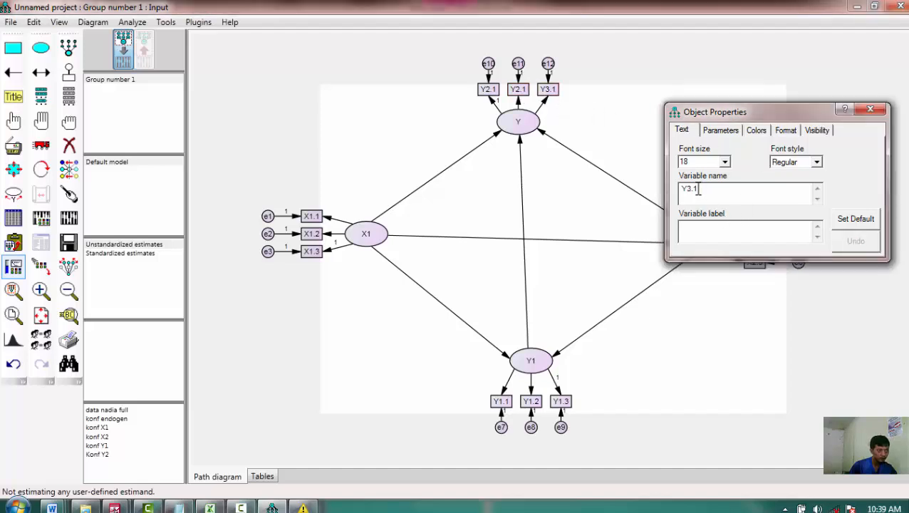
key("BackSpace")
key("BackSpace")
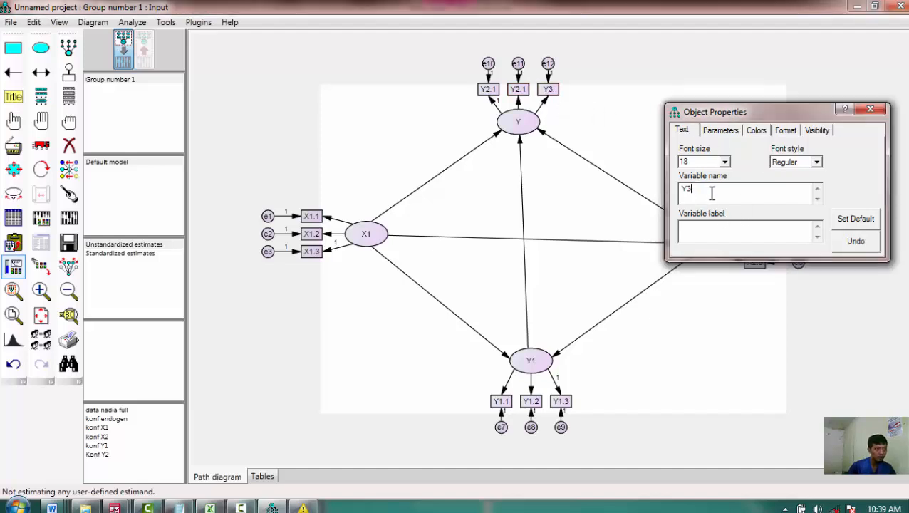
type("2.3")
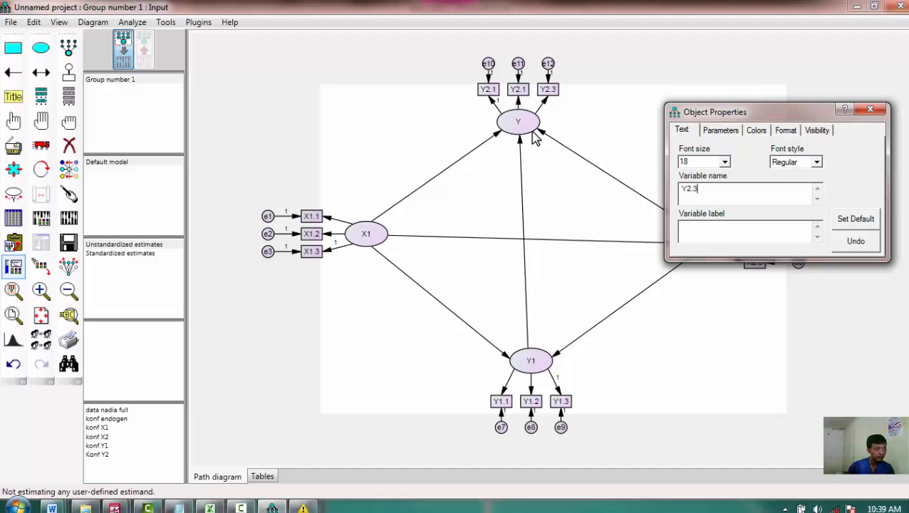
left_click(525, 90)
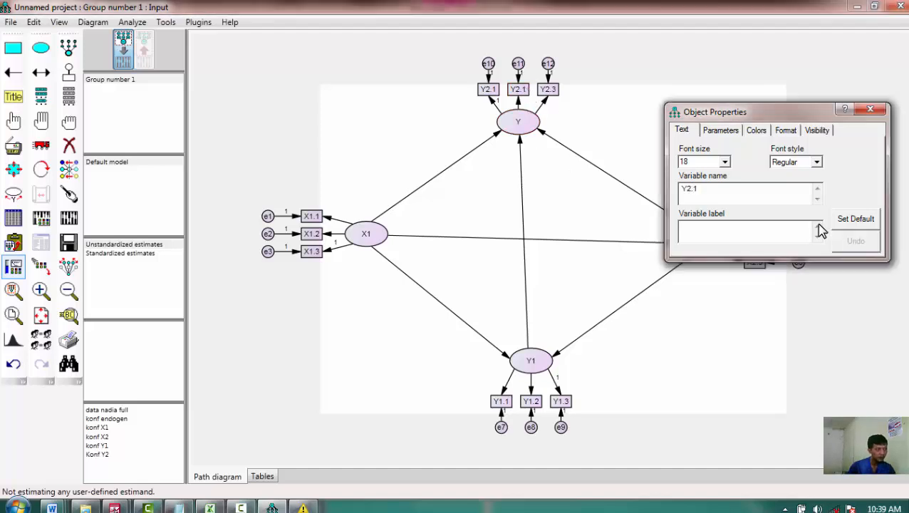
key("BackSpace")
type("2")
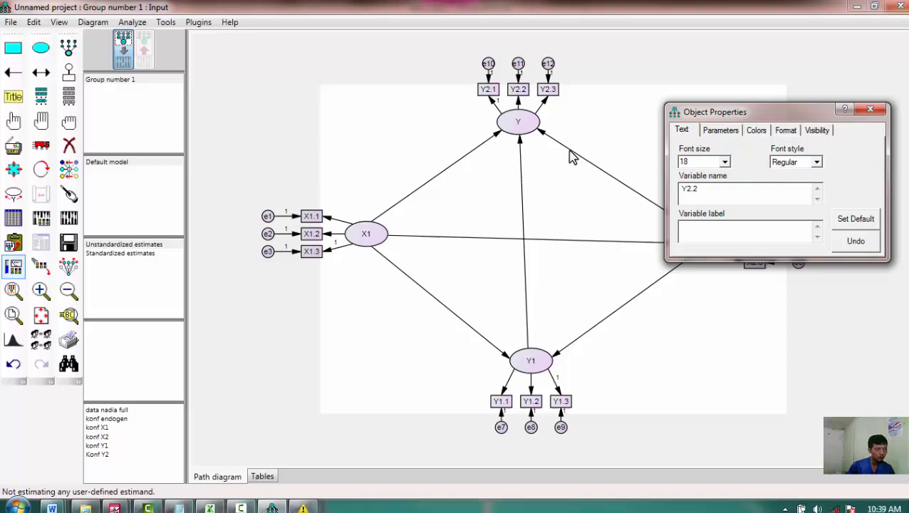
Rename the upper latent variable Y as Y2 and close the properties dialog
left_click(531, 124)
type("2")
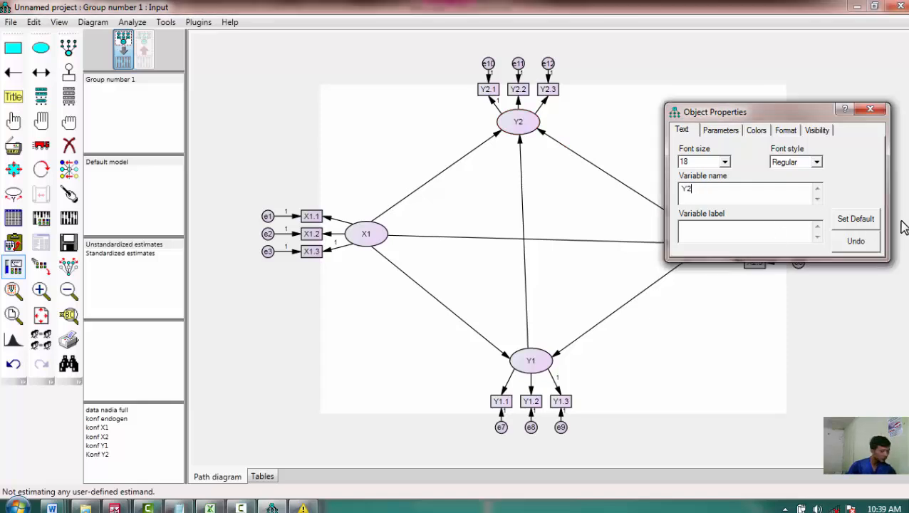
left_click(875, 110)
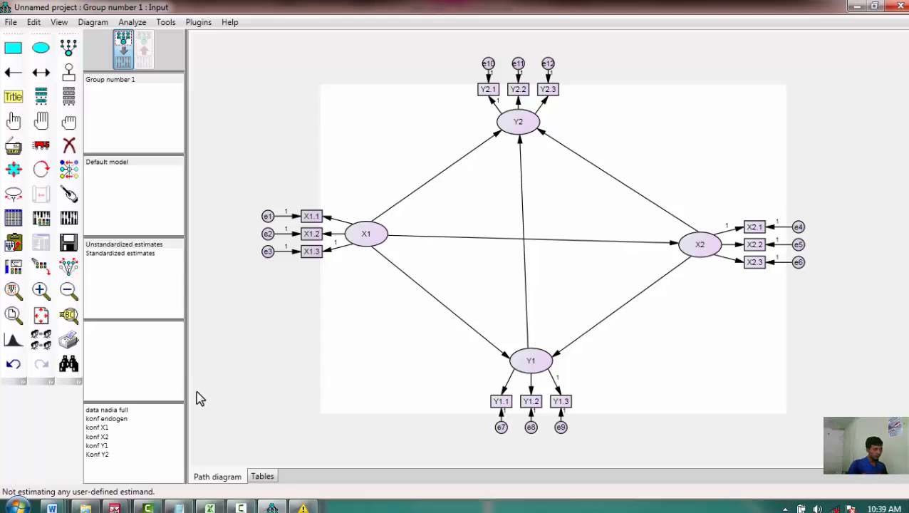
Save the path diagram as "data sem" in the Amos Sem folder on drive D
left_click(11, 23)
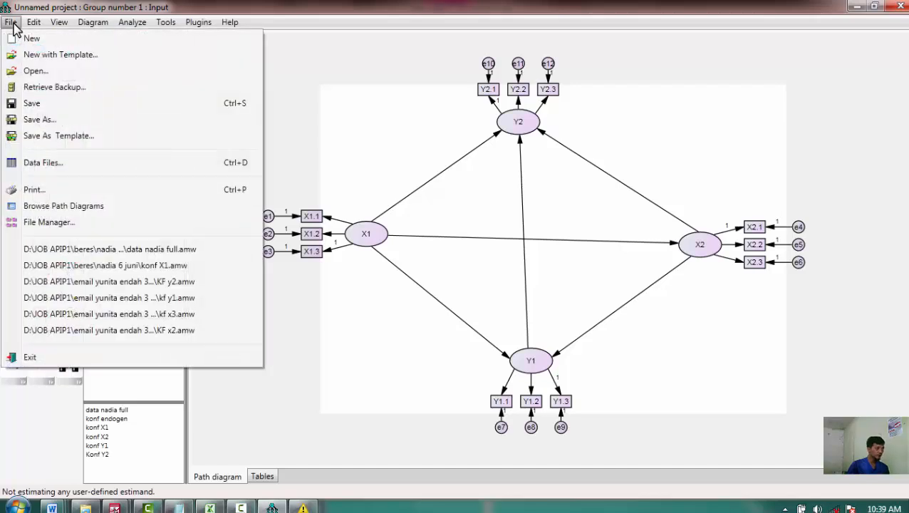
left_click(397, 280)
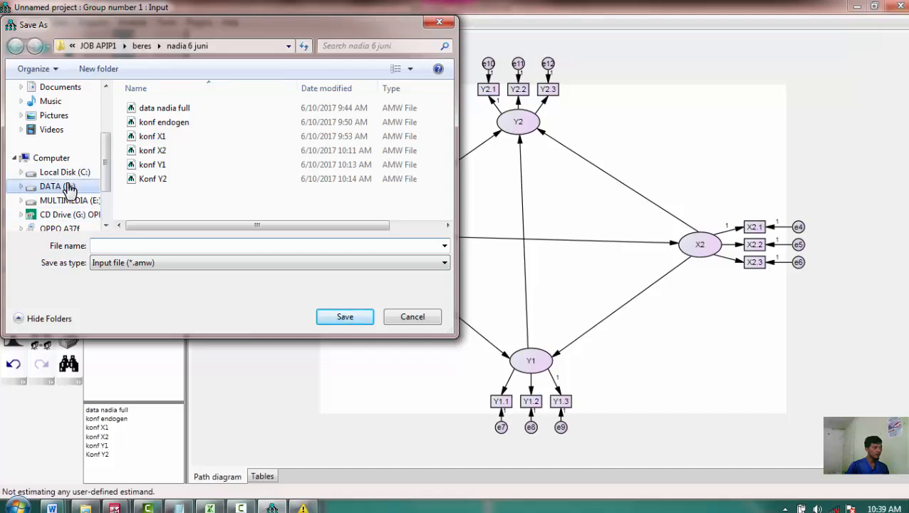
left_click(68, 188)
left_click(183, 164)
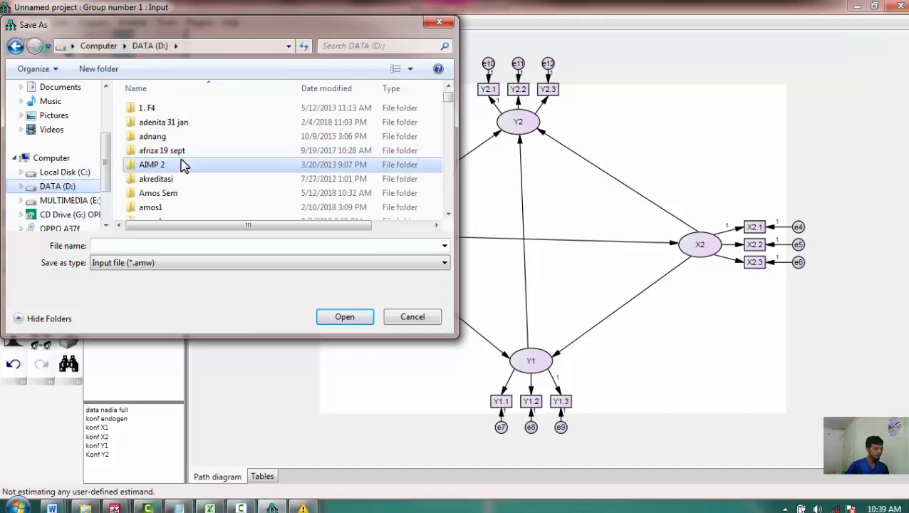
left_click(281, 178)
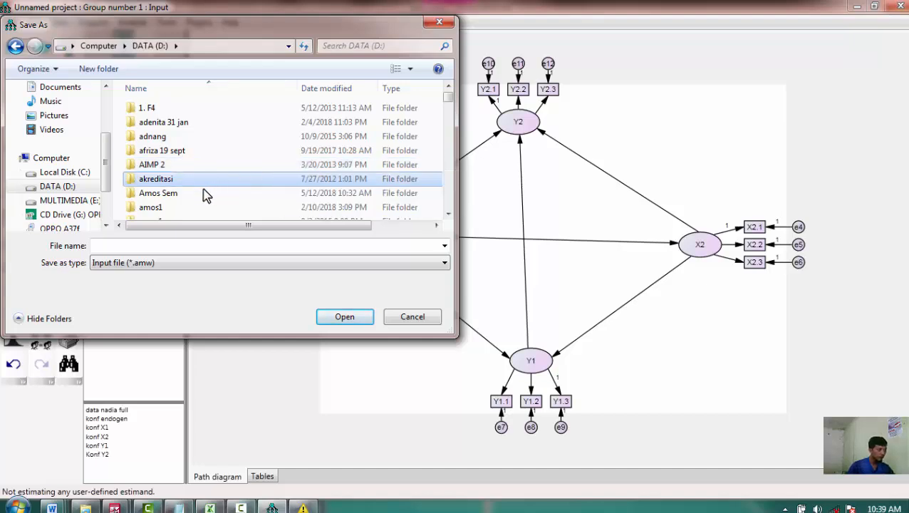
left_click(196, 196)
double_click(195, 197)
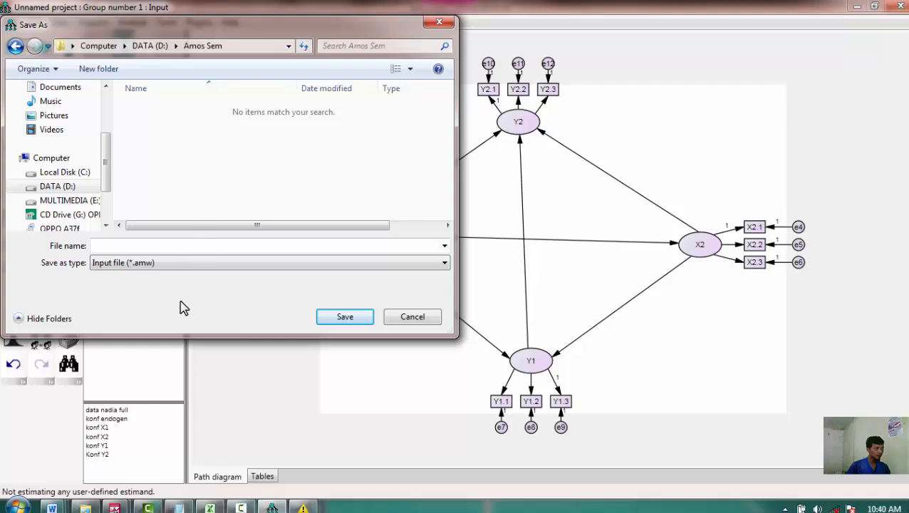
left_click(166, 246)
type("d")
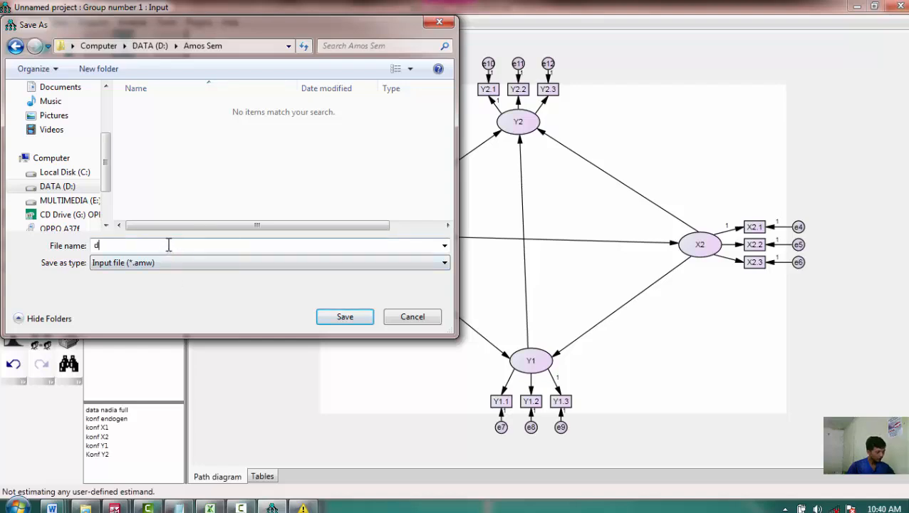
type("ata sem")
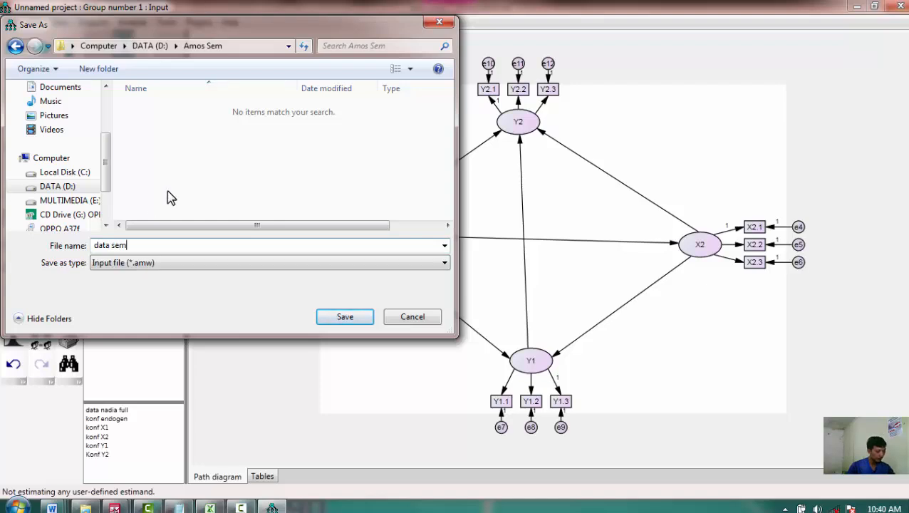
key("Return")
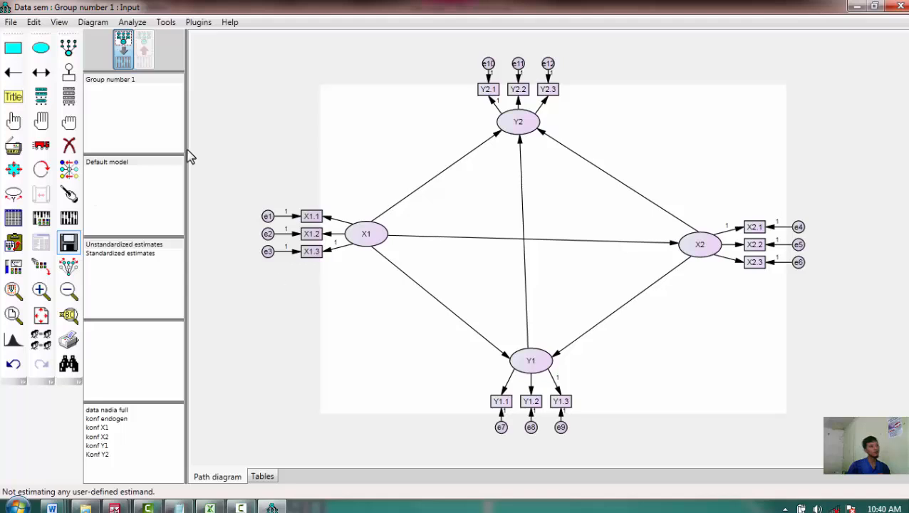
Assign the SPSS file datasem from the D:\Amos Sem folder as the data file for Group number 1
left_click(114, 507)
mouse_move(215, 453)
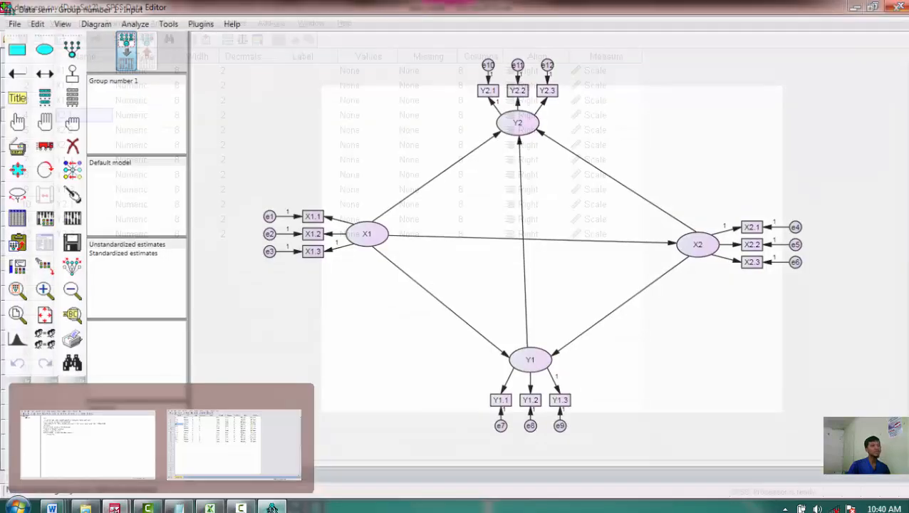
left_click(235, 445)
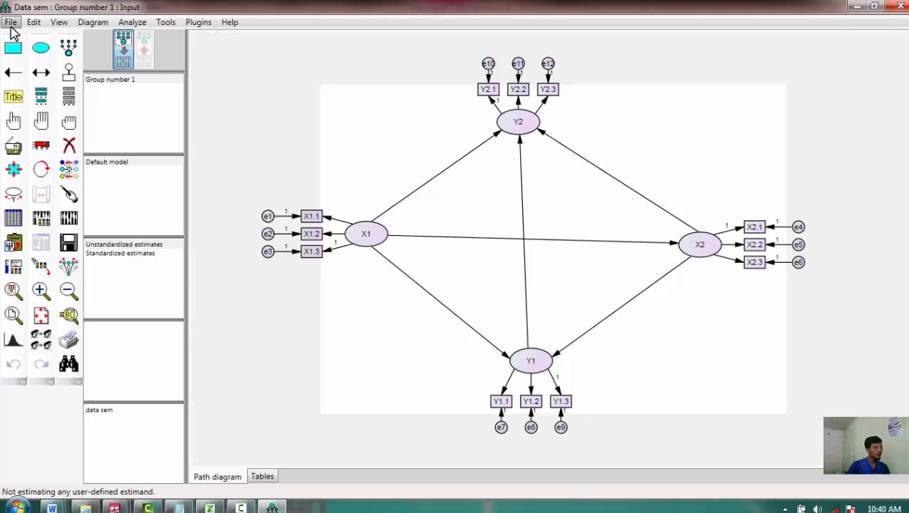
left_click(10, 23)
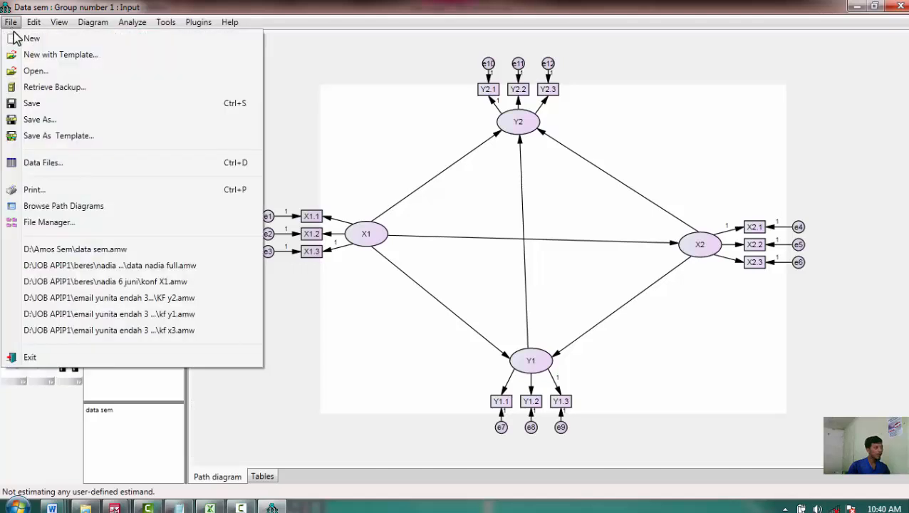
left_click(44, 164)
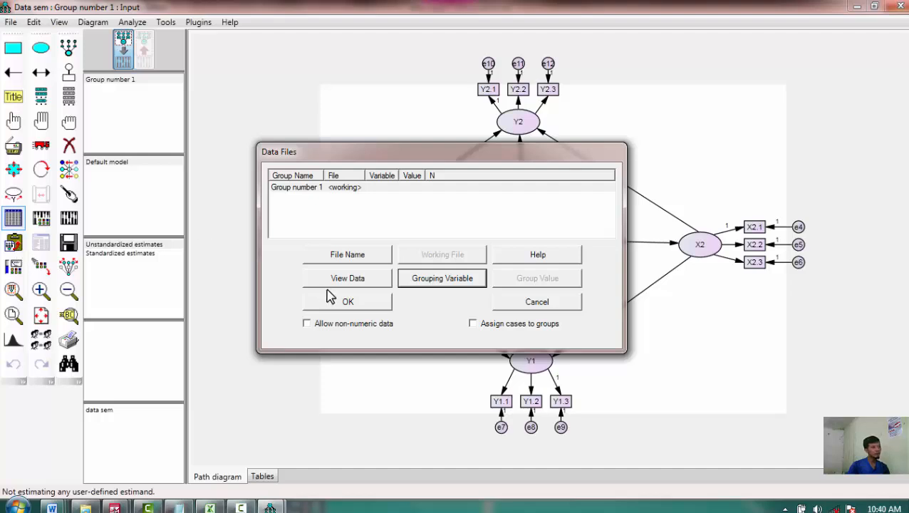
left_click(370, 261)
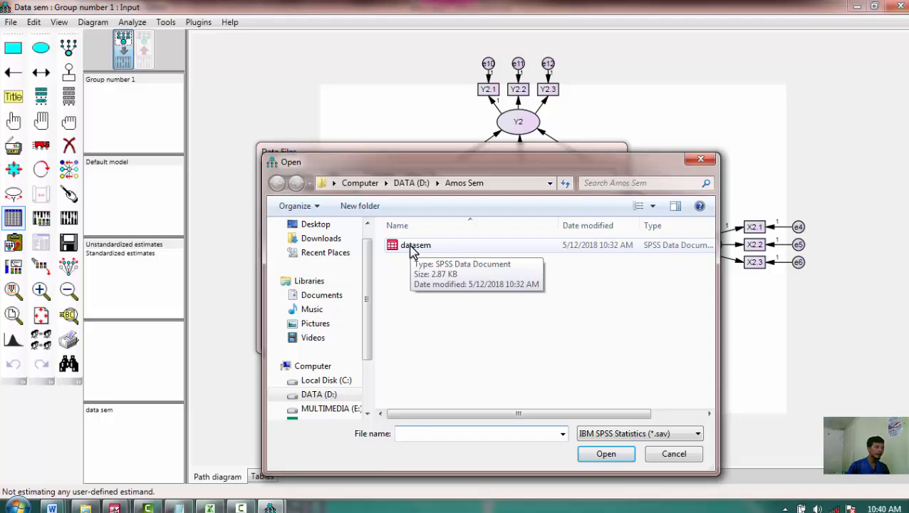
left_click(412, 249)
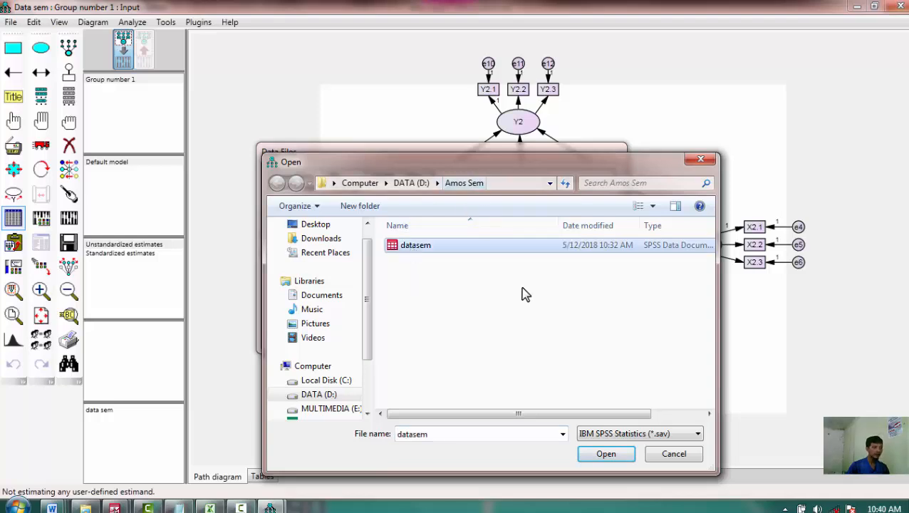
left_click(608, 456)
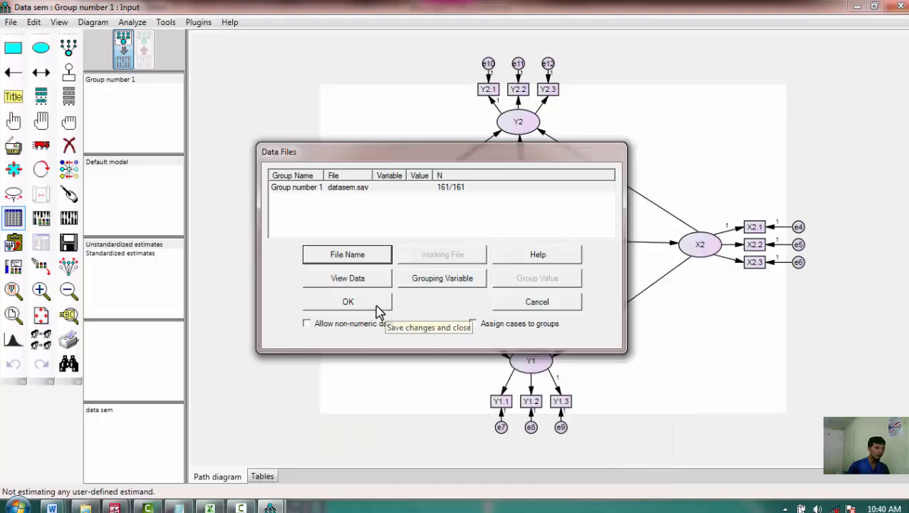
left_click(347, 302)
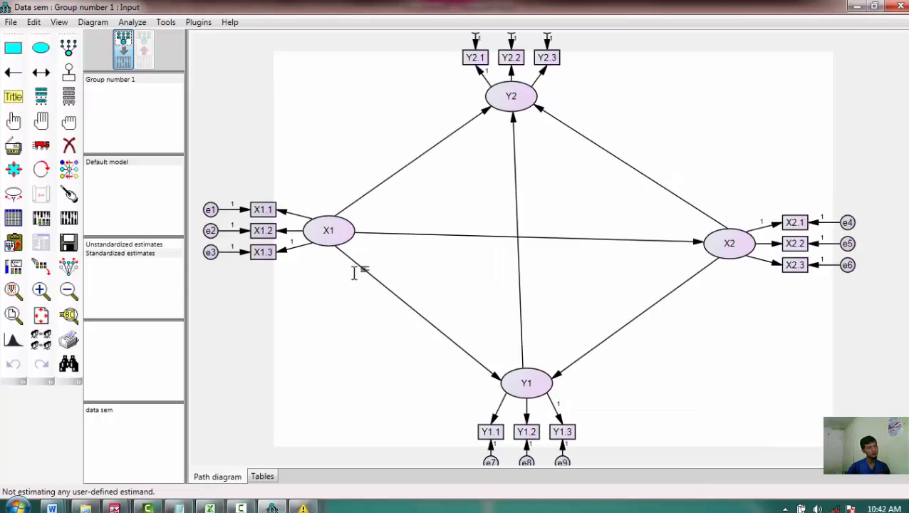
Start a new figure caption on the blank area of the path diagram
scroll(354, 273, "down", 1)
scroll(354, 273, "down", 1)
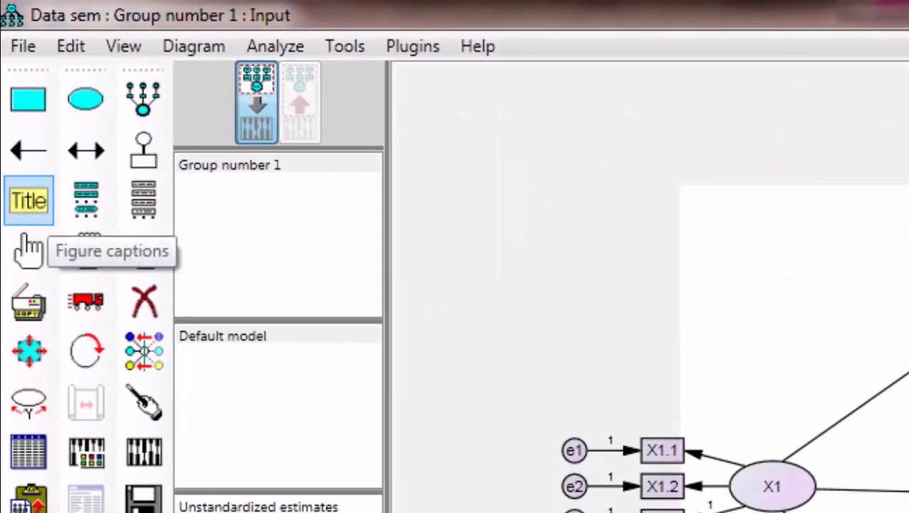
left_click(29, 201)
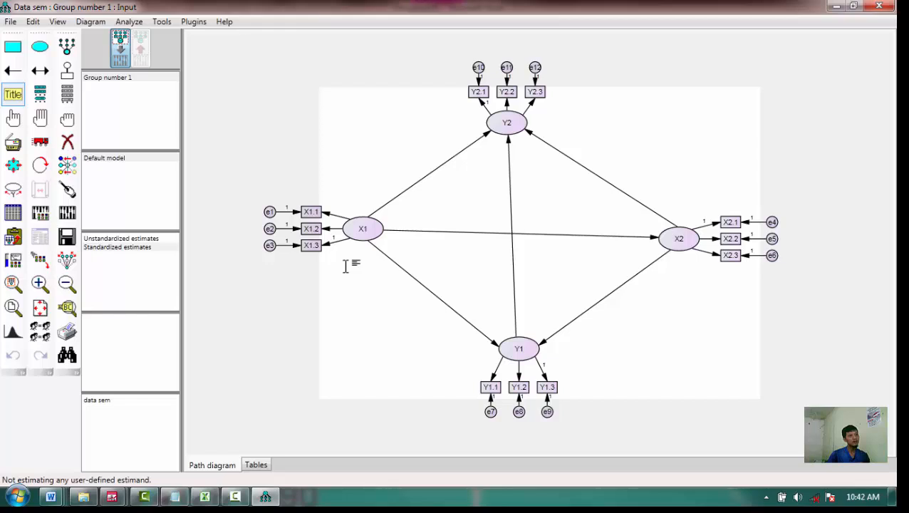
left_click(345, 266)
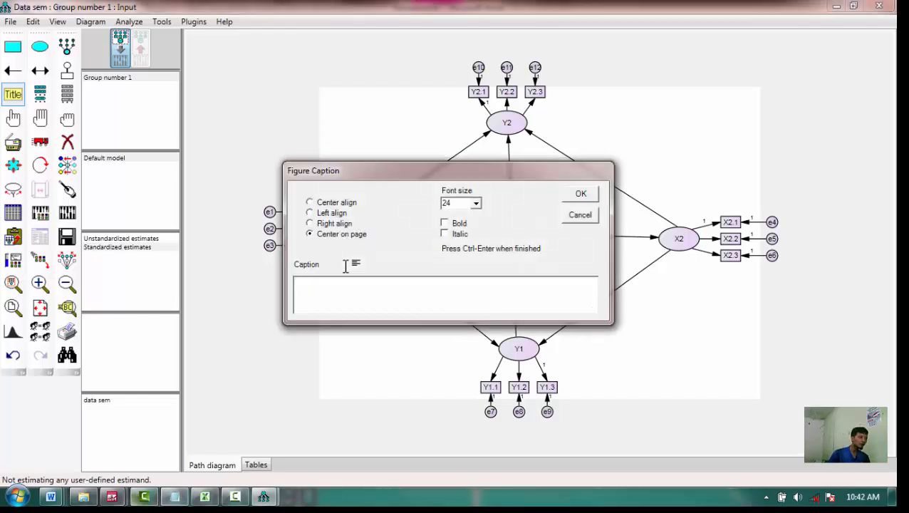
Switch to the Word document and copy the whole Model Fit list, from its heading through RMSEA =\rmsea
left_click(51, 496)
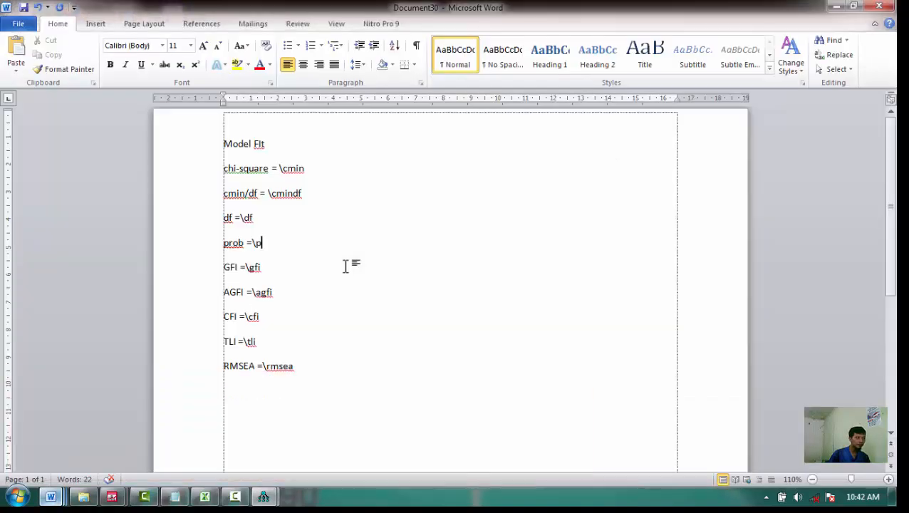
left_click(515, 428)
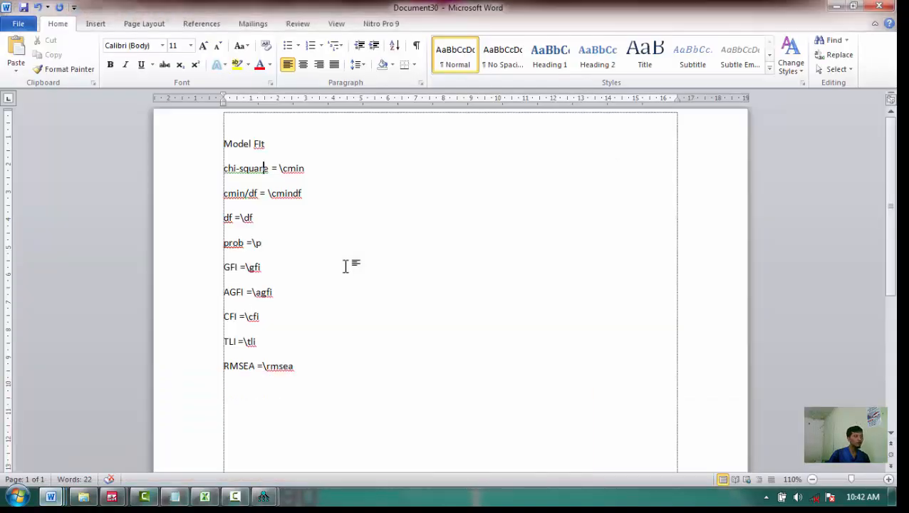
left_click_drag(284, 193, 276, 193)
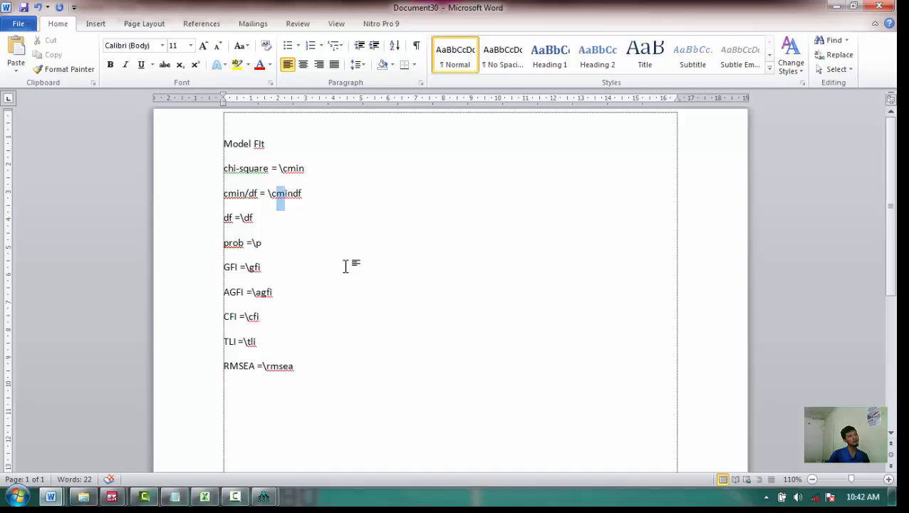
left_click(303, 193)
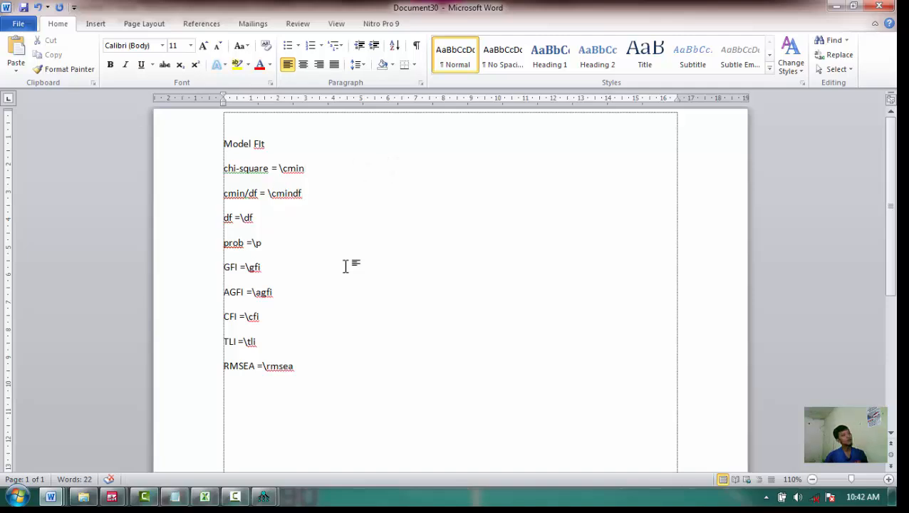
key("shift+Down")
key("shift+Down")
key("shift+Down")
key("shift+Down")
key("shift+Down")
key("shift+Down")
key("shift+Down")
key("shift+Down")
key("shift+Down")
key("shift+Down")
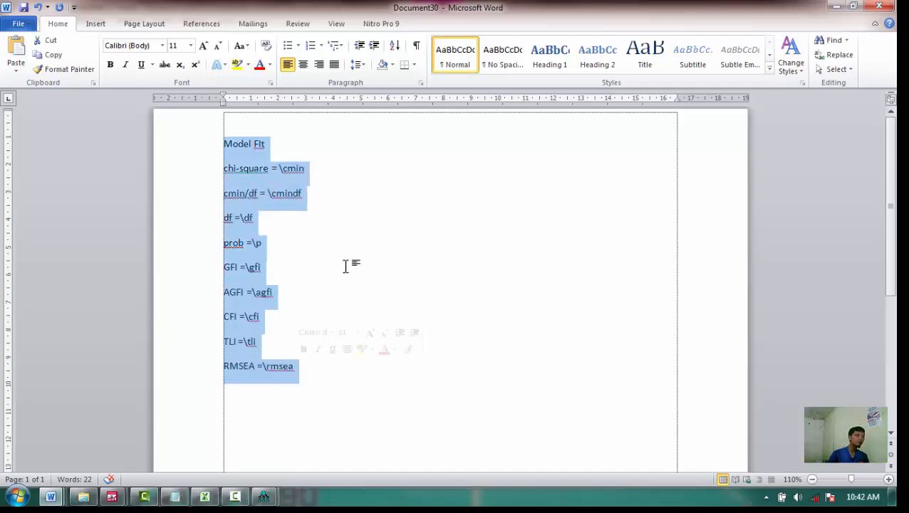
key("shift+F10")
key("Down")
key("Down")
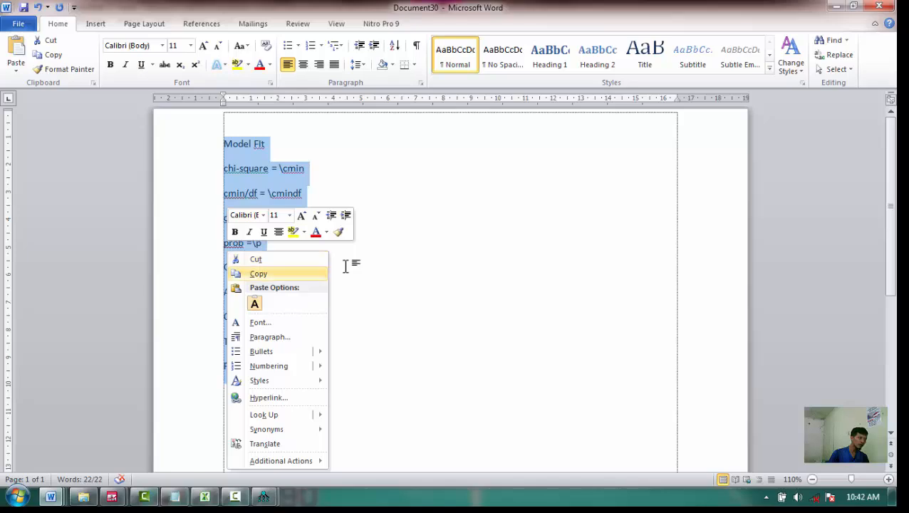
key("Return")
Return to Amos, paste the copied Model Fit list as the figure caption, center-align it and dismiss the Windows color scheme message
key("super+8")
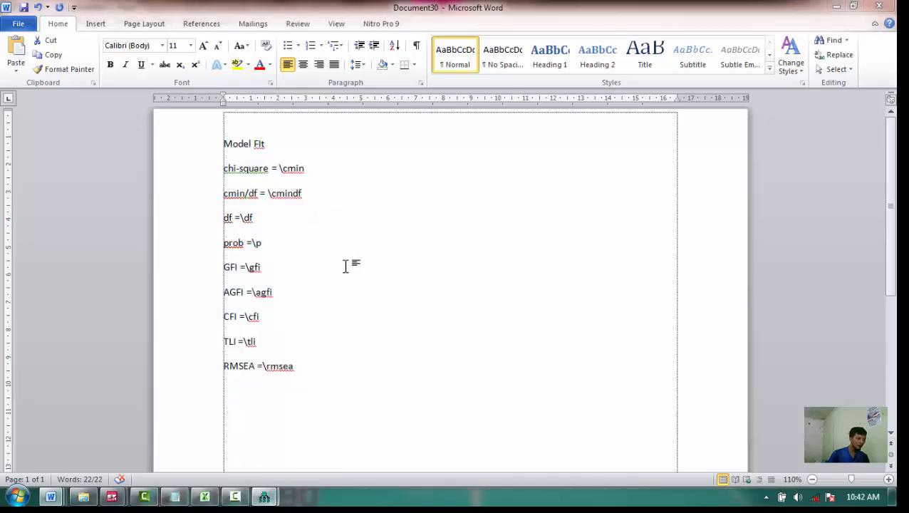
key("super+8")
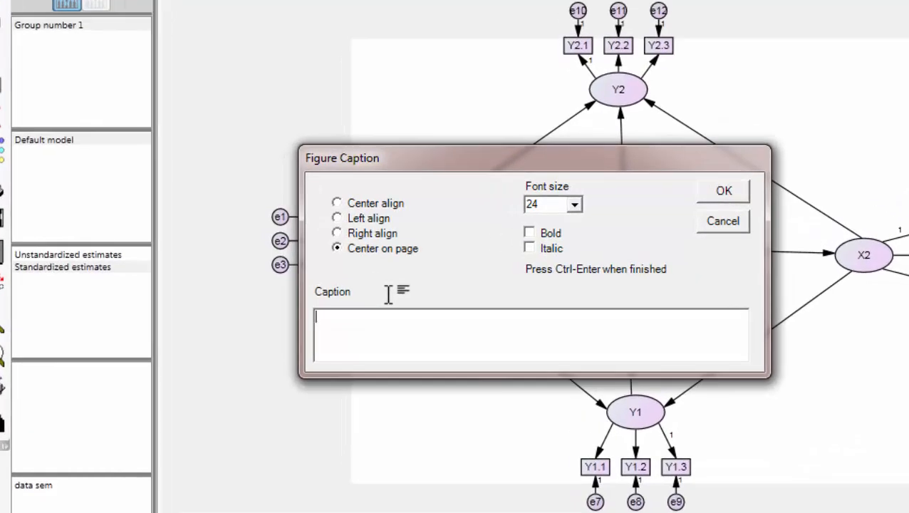
type("CFI =\\cfi TLI =\\tli RMSEA =\\rmsea")
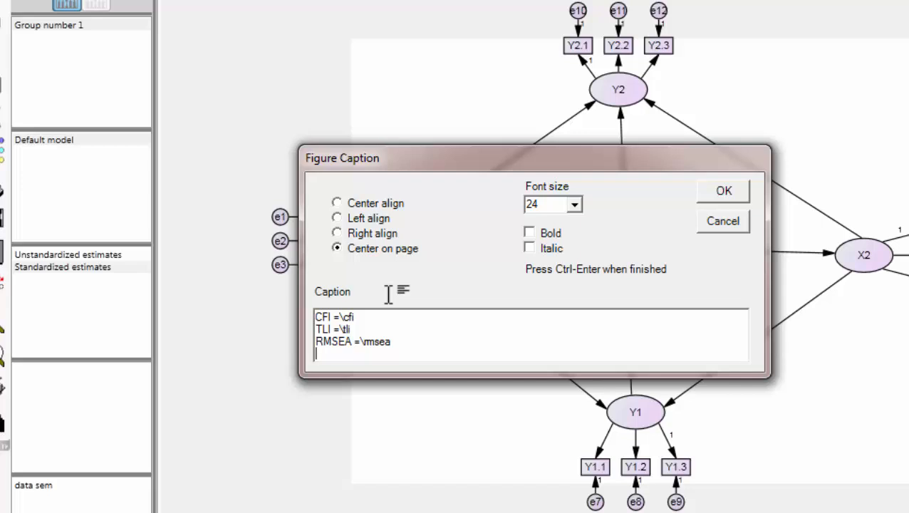
left_click(370, 203)
left_click(722, 191)
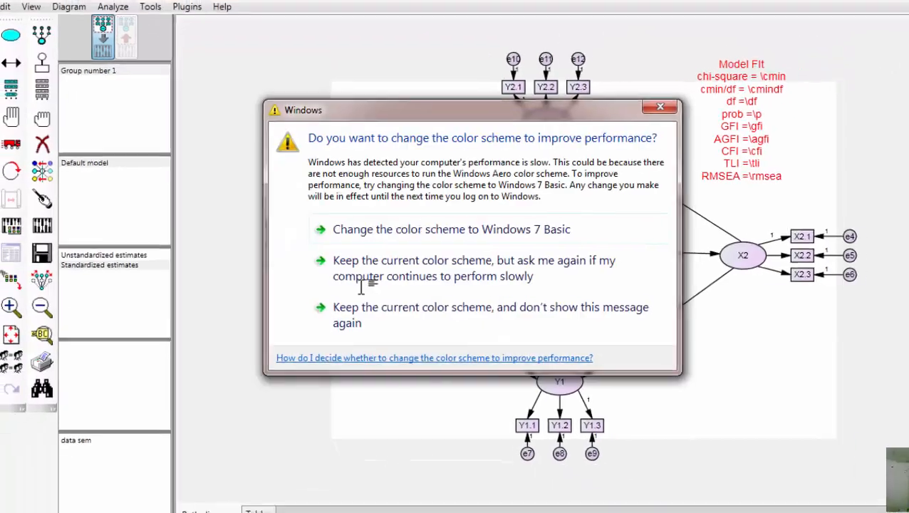
left_click(361, 287)
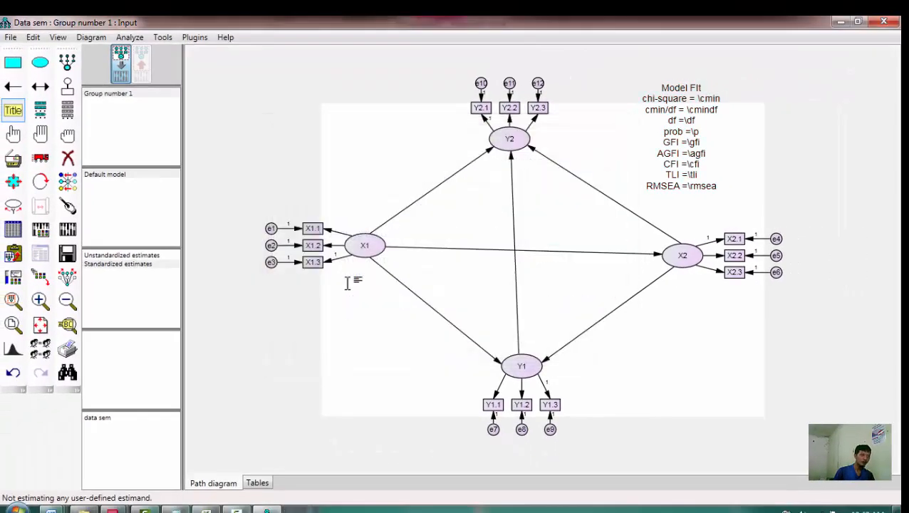
Move the Model Fit caption farther right, above construct X2 and its indicators
left_click(347, 283)
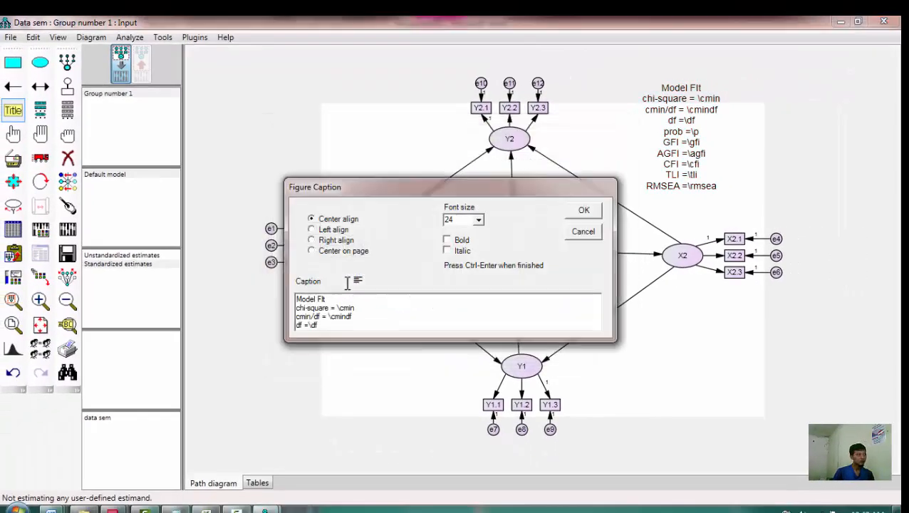
key("ctrl+Return")
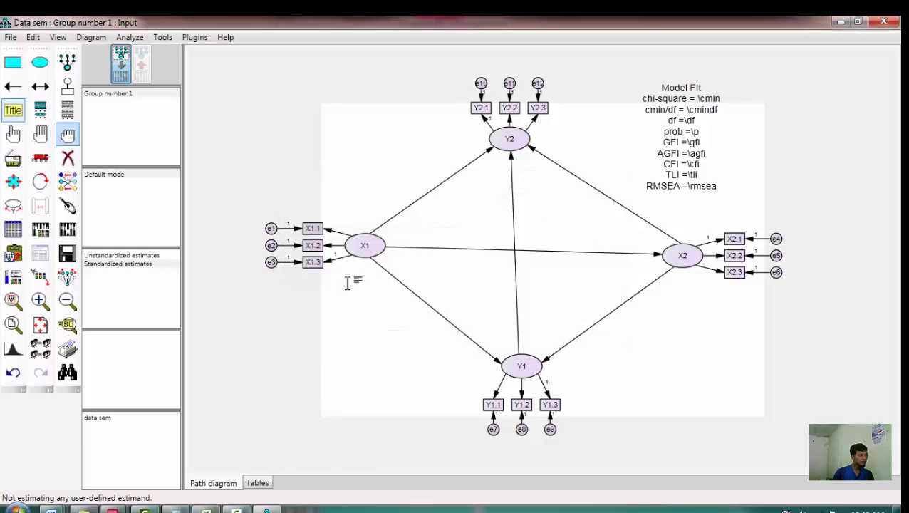
left_click(40, 158)
left_click_drag(681, 143, 725, 136)
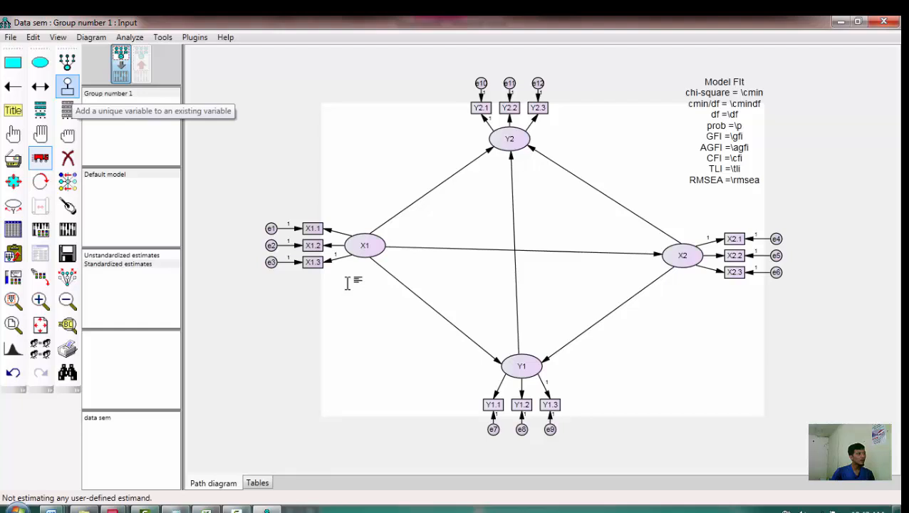
Add a unique variable to each of the endogenous constructs X2, Y1 and Y2
left_click(67, 87)
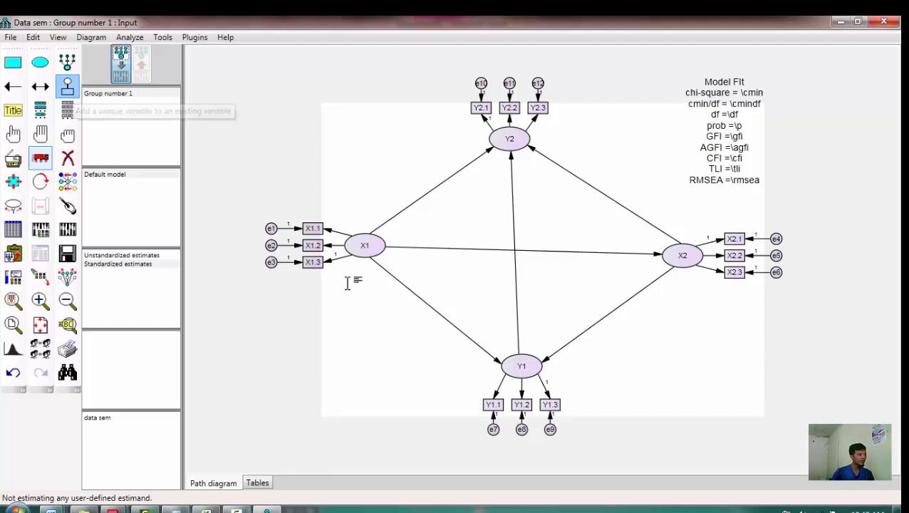
left_click(682, 256)
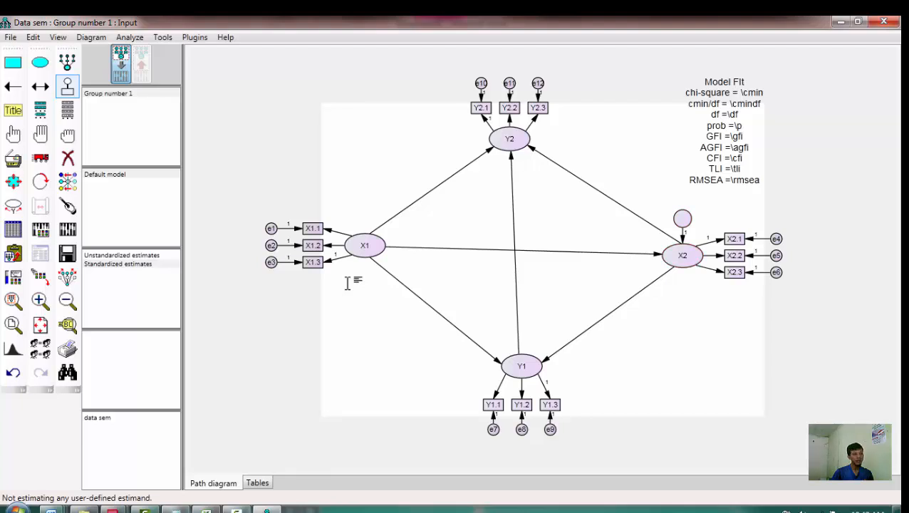
left_click(521, 366)
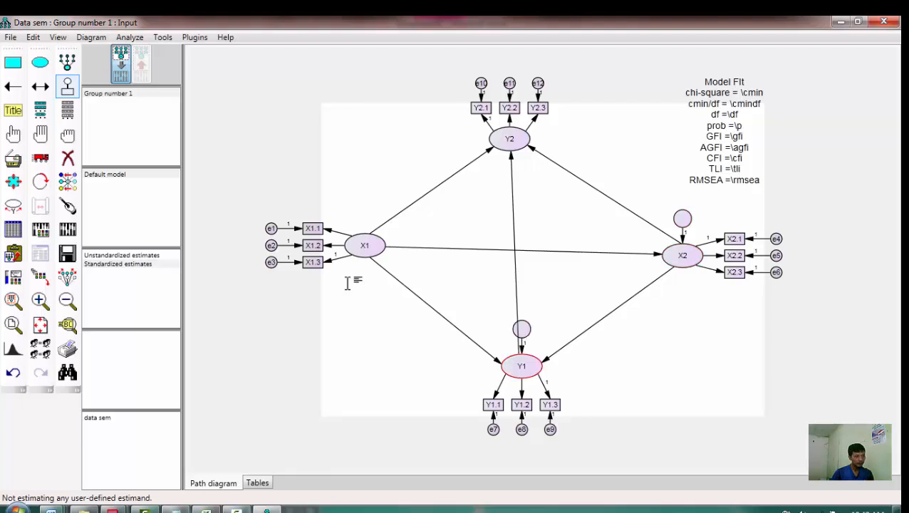
left_click(509, 138)
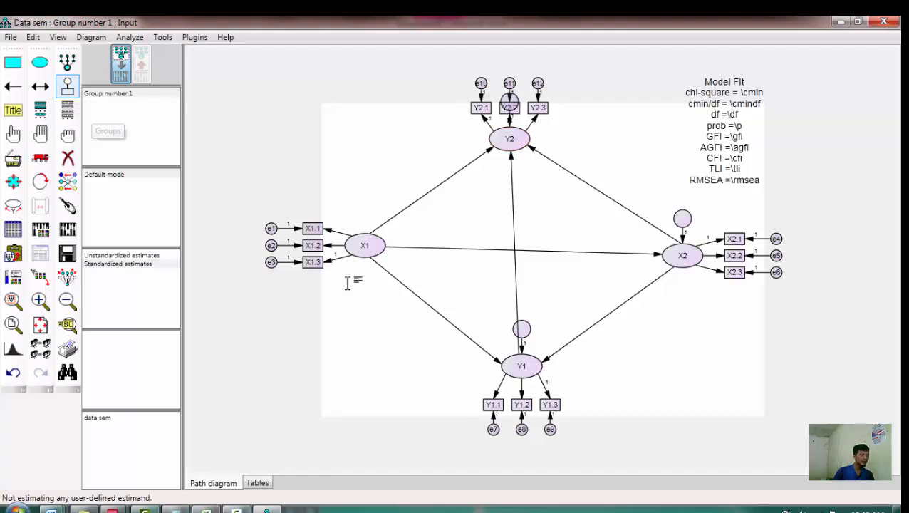
left_click(68, 87)
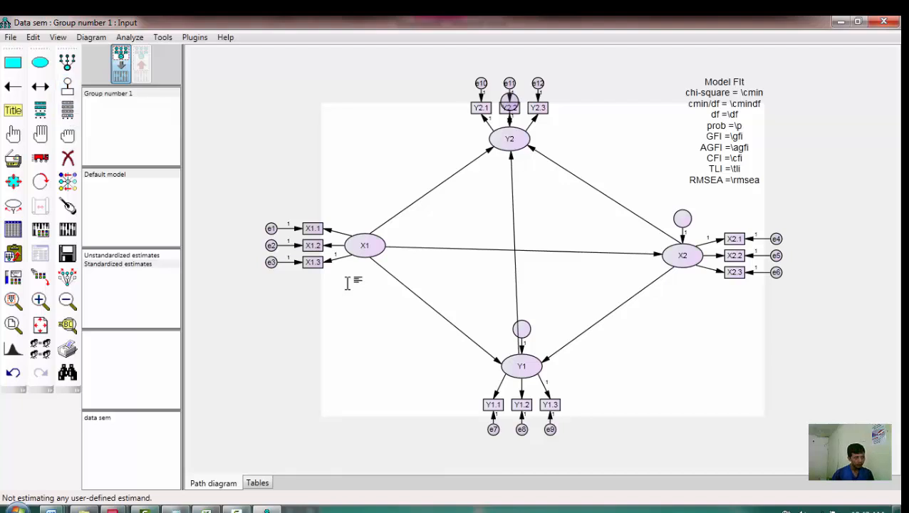
Move Y2's residual circle to the right of its indicators and Y1's residual circle off the Y1-to-Y2 path
left_click(40, 157)
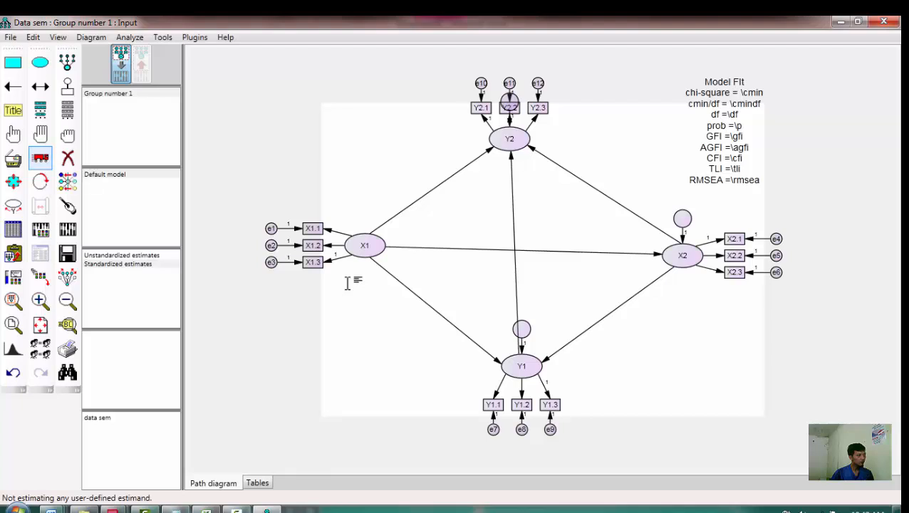
left_click(510, 102)
left_click_drag(509, 102, 581, 121)
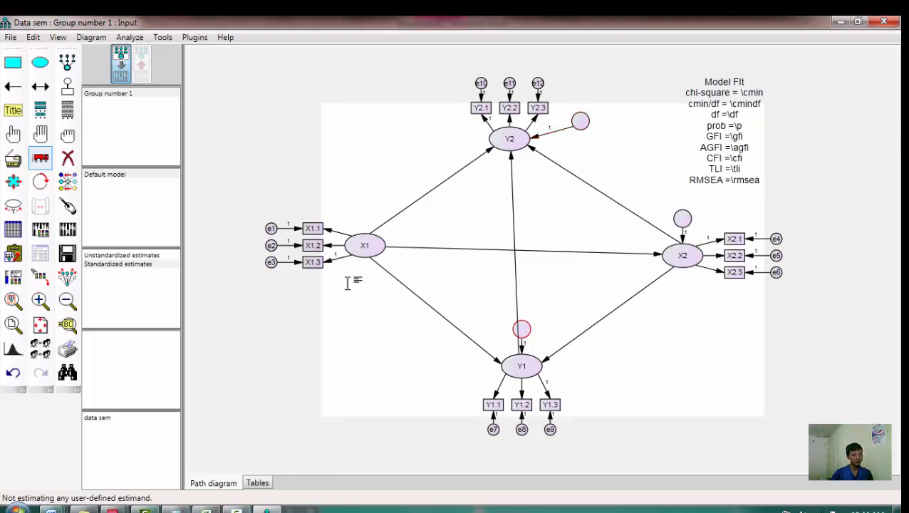
left_click_drag(521, 328, 540, 317)
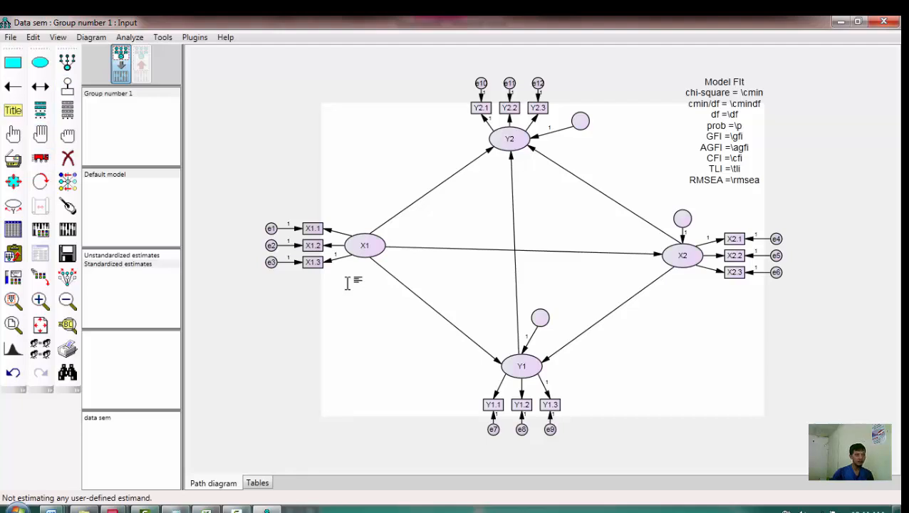
Name the residual of X2 e13 and the residual of Y1 e14, dismissing the Windows color scheme message
key("ctrl+o")
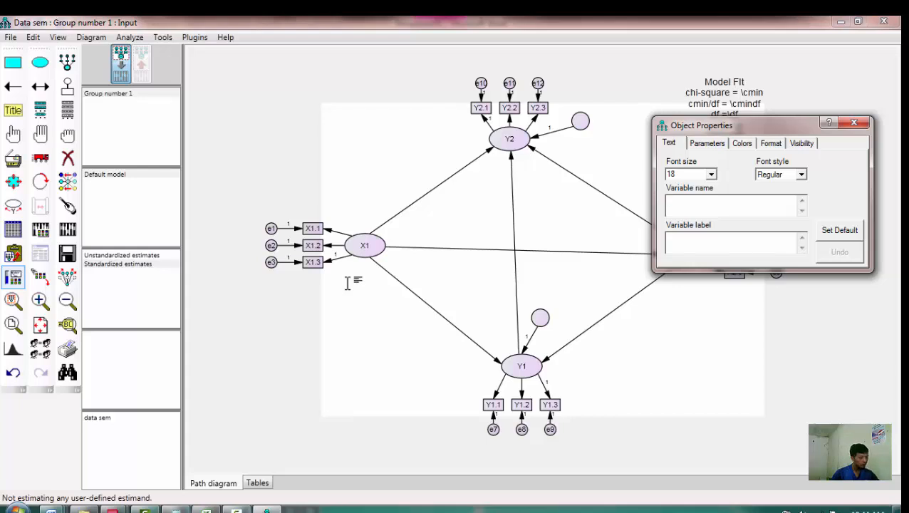
type("e13")
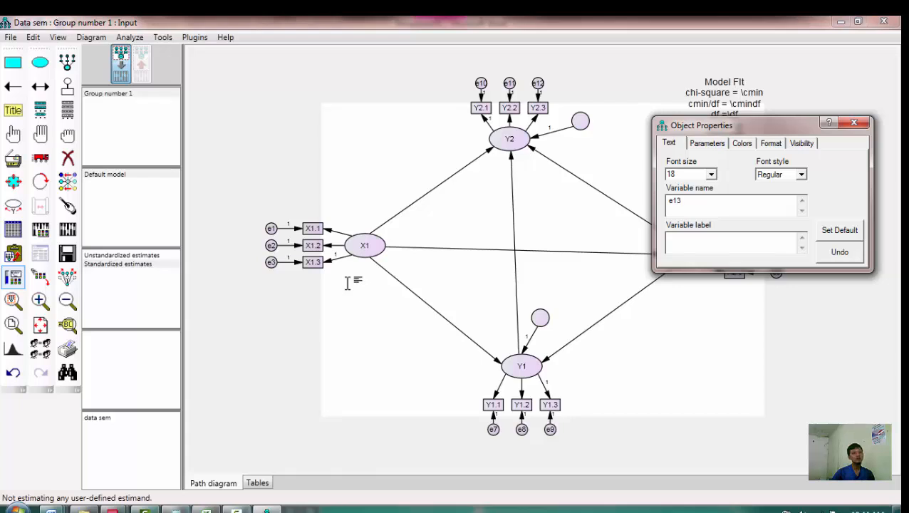
left_click(540, 318)
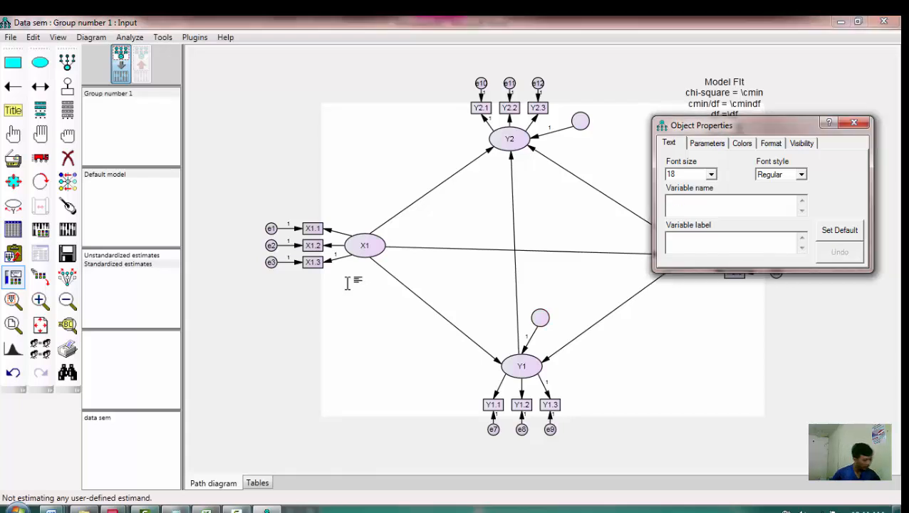
type("e1")
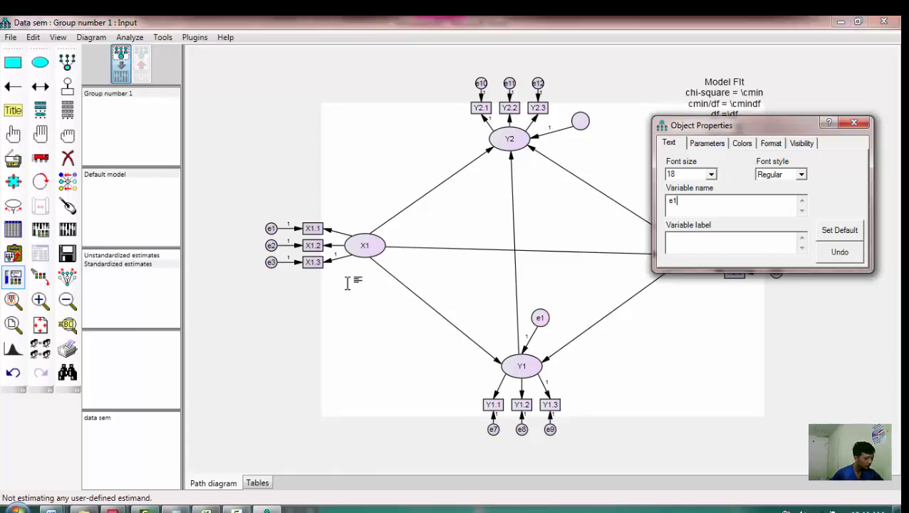
type("4")
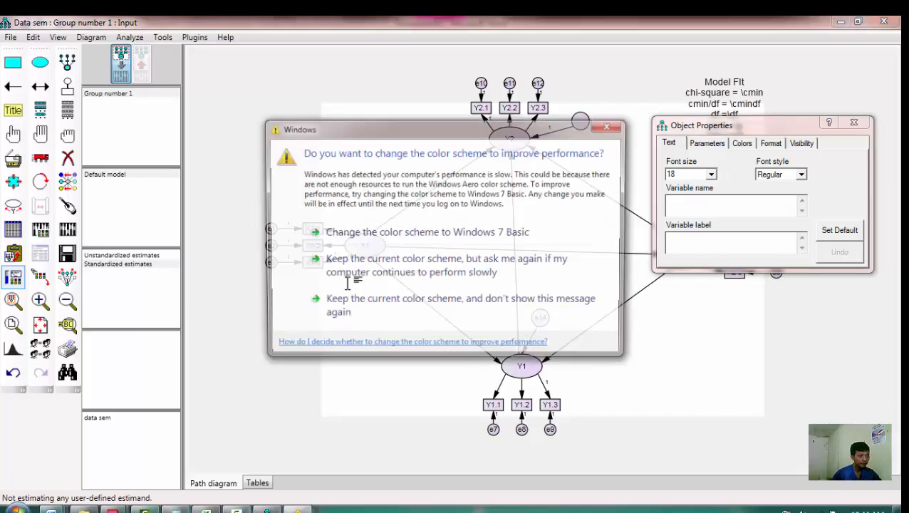
left_click(609, 125)
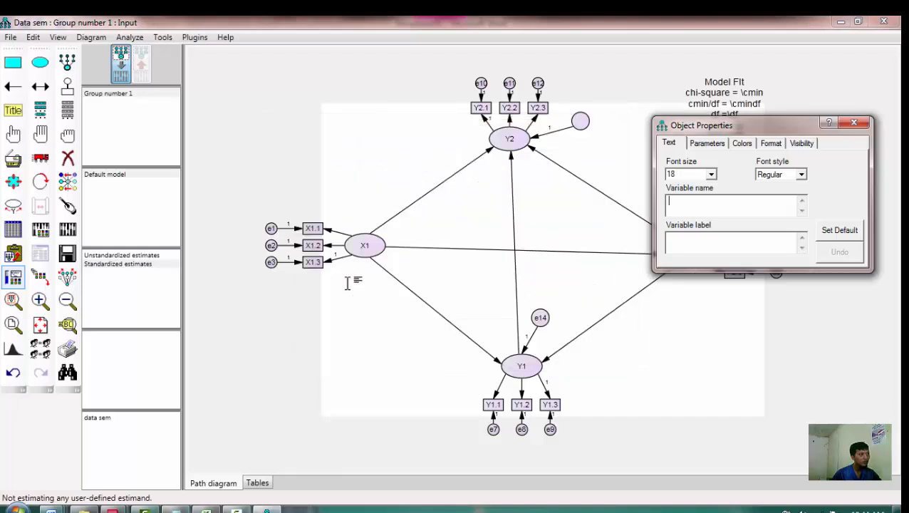
Name the residual of Y2 e15 and close the object properties
left_click(580, 121)
type("e")
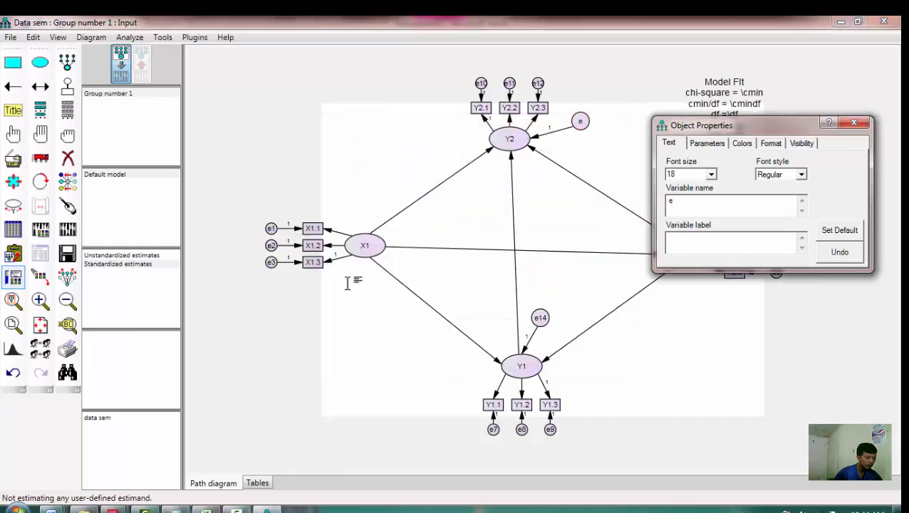
type("15")
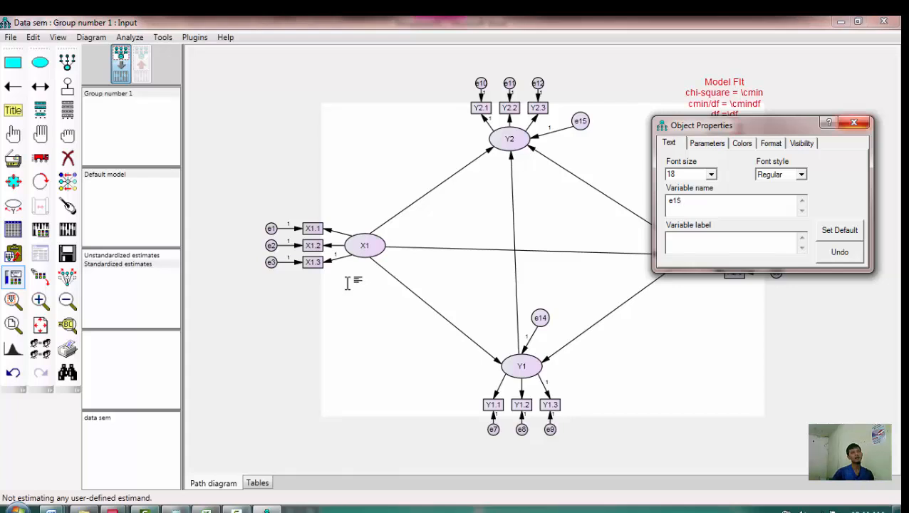
left_click(854, 123)
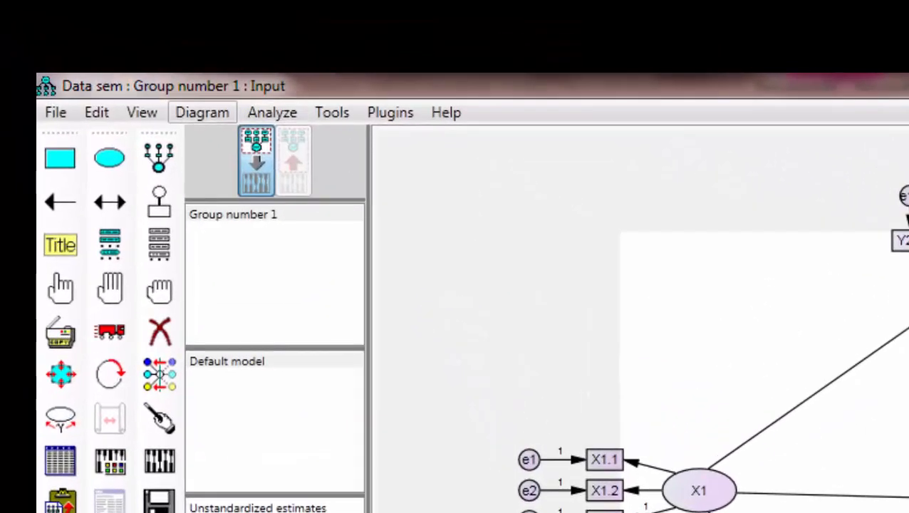
Set the analysis output to include total effects, standardized estimates, squared multiple correlations, residual moments, and tests for normality and outliers
left_click(141, 112)
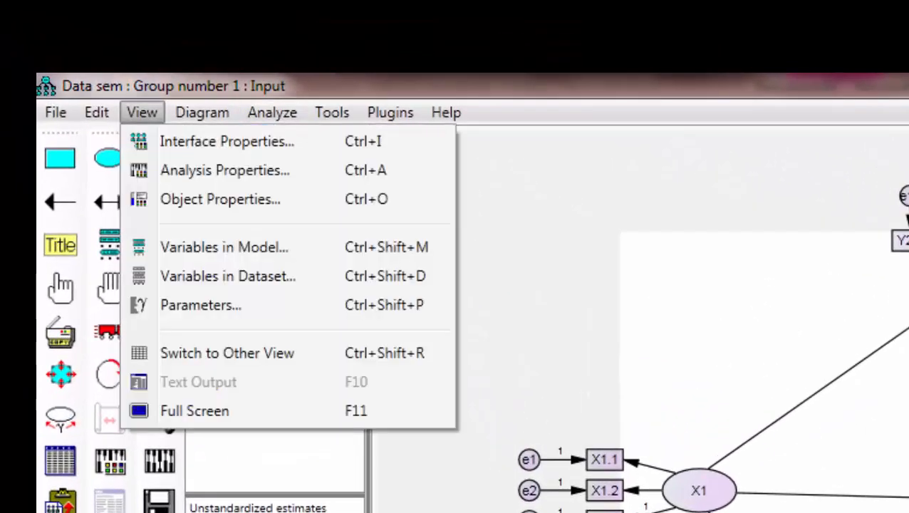
left_click(246, 170)
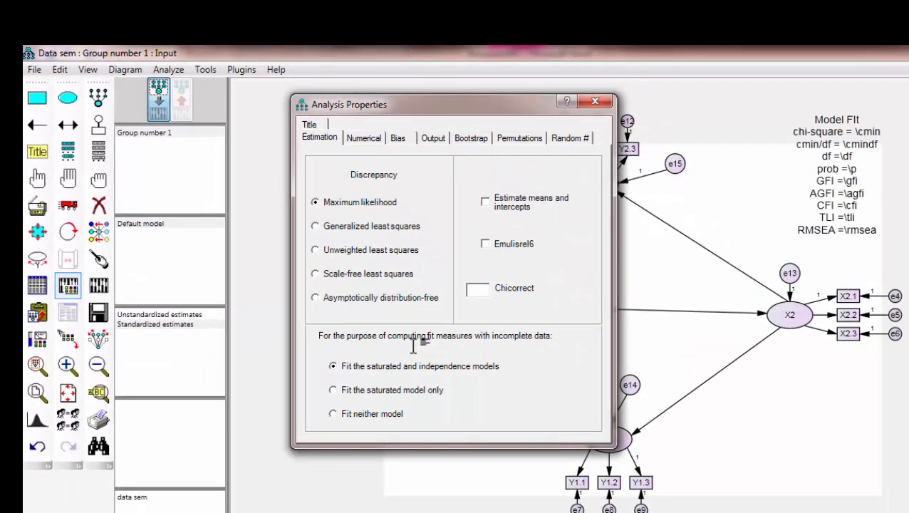
left_click(433, 138)
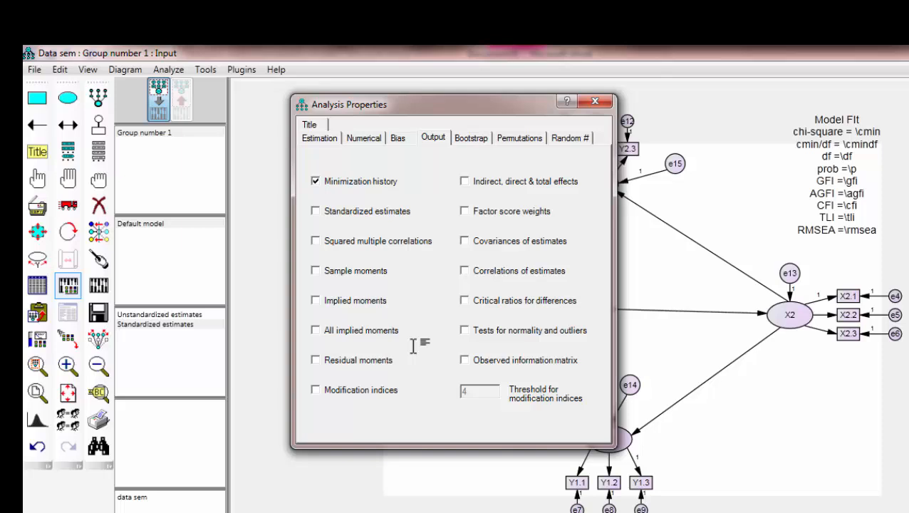
left_click(464, 181)
left_click(316, 211)
left_click(316, 241)
left_click(315, 360)
left_click(465, 329)
left_click(595, 101)
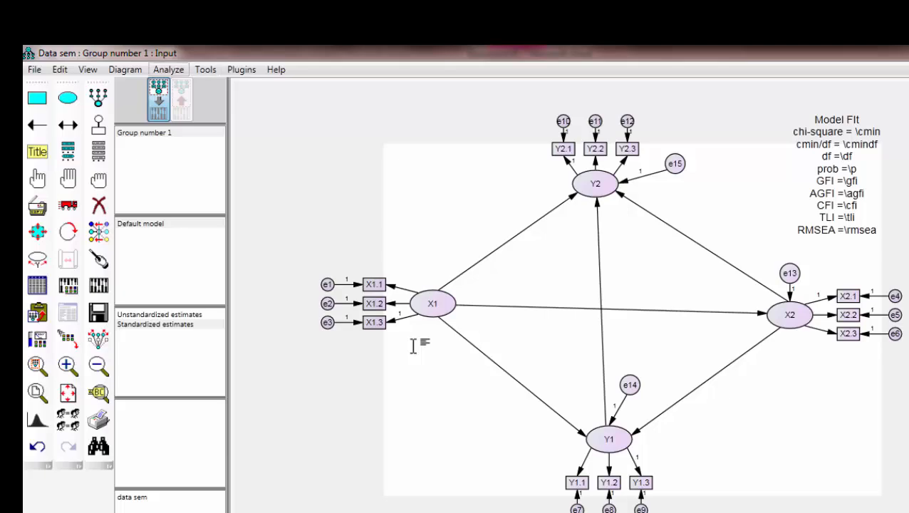
Calculate the model estimates and show the output path diagram, dismissing the Windows color scheme messages
left_click(168, 69)
left_click(213, 89)
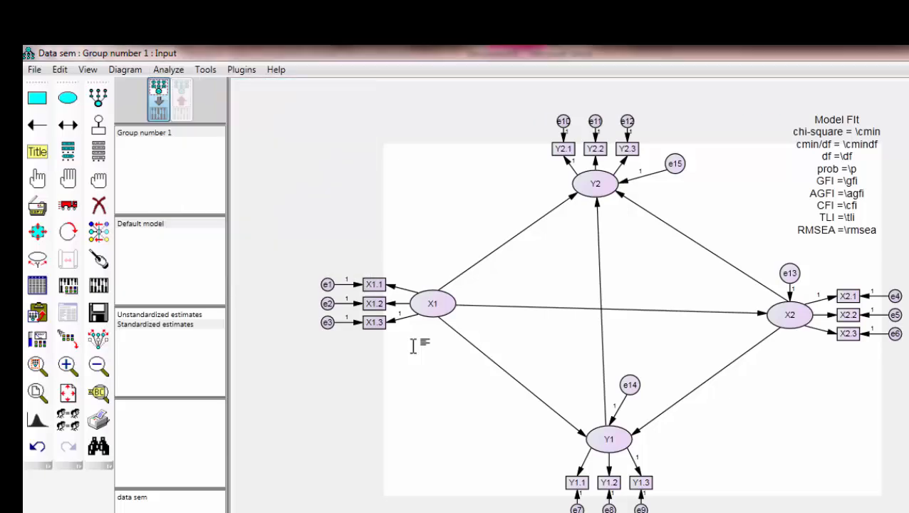
left_click(701, 171)
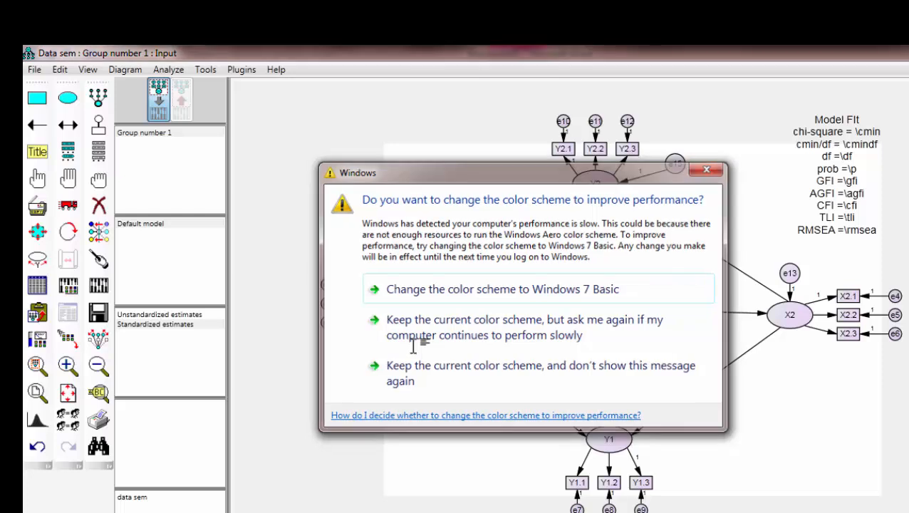
left_click(168, 69)
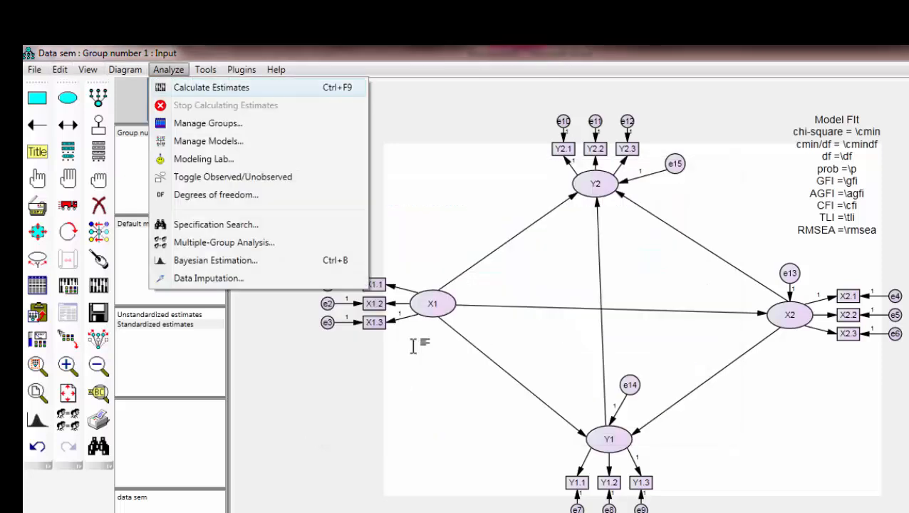
left_click(214, 87)
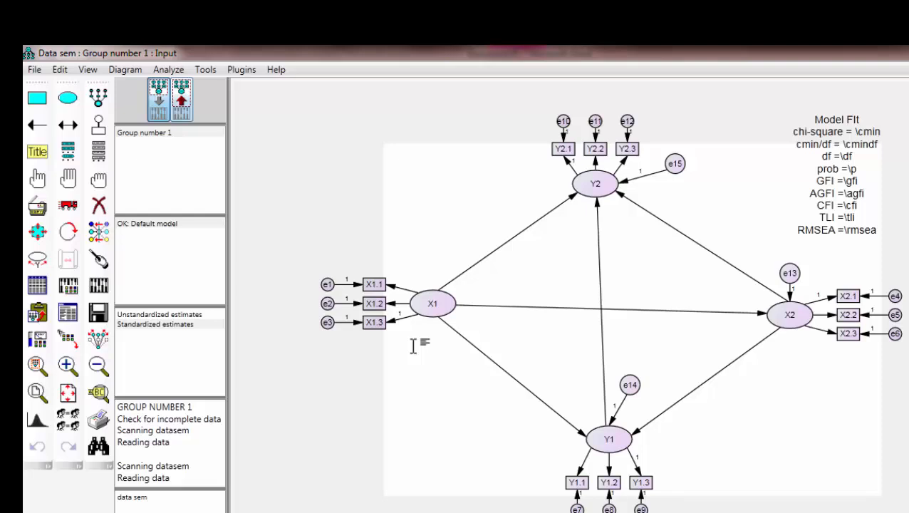
left_click(181, 104)
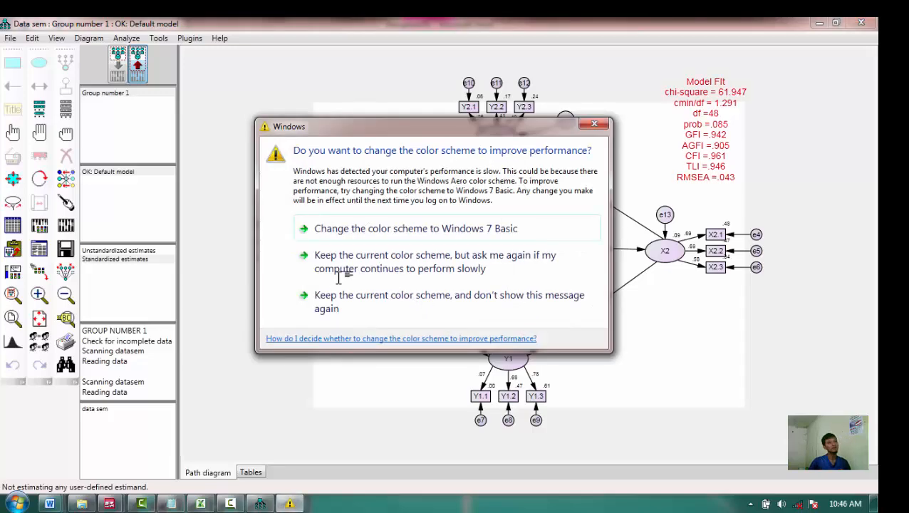
left_click(339, 276)
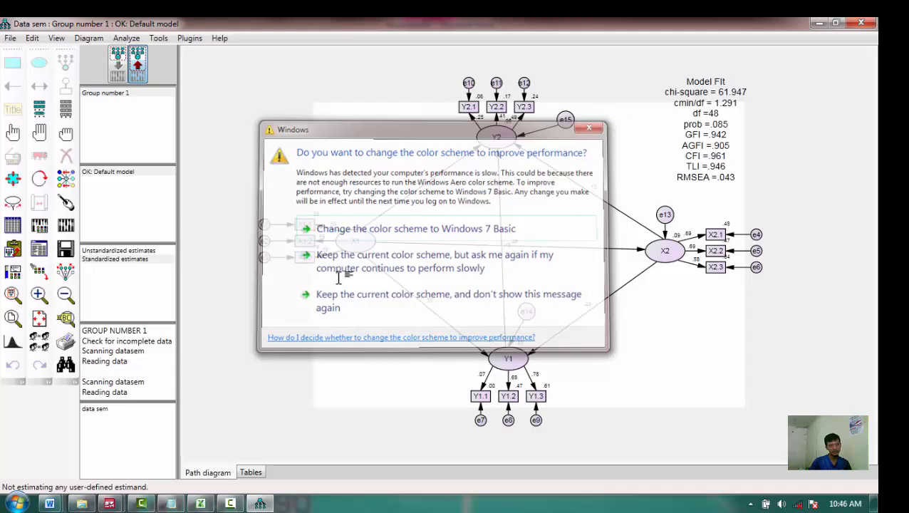
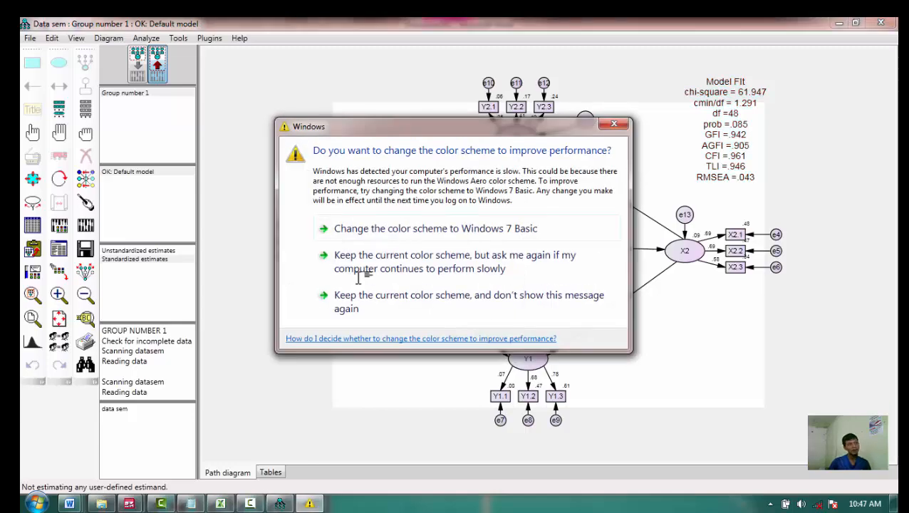
left_click(359, 275)
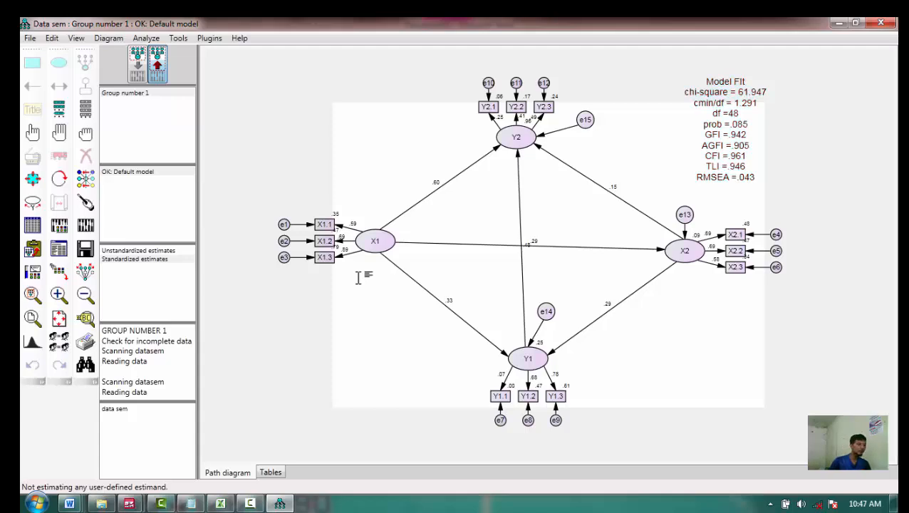
Switch to Excel and compute the critical chi-square in cell AQ5 with CHIINV at probability 0.05 and 48 degrees of freedom
key("alt+Tab")
left_click(393, 175)
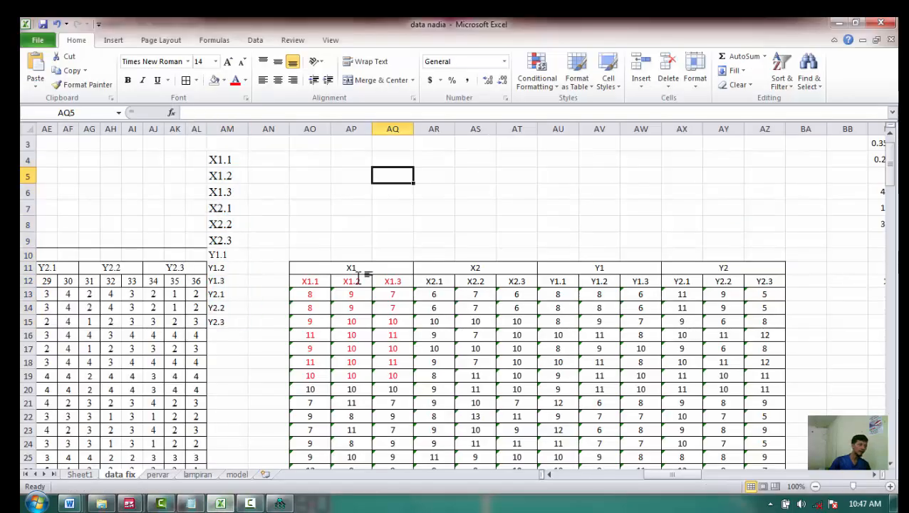
type("=chii")
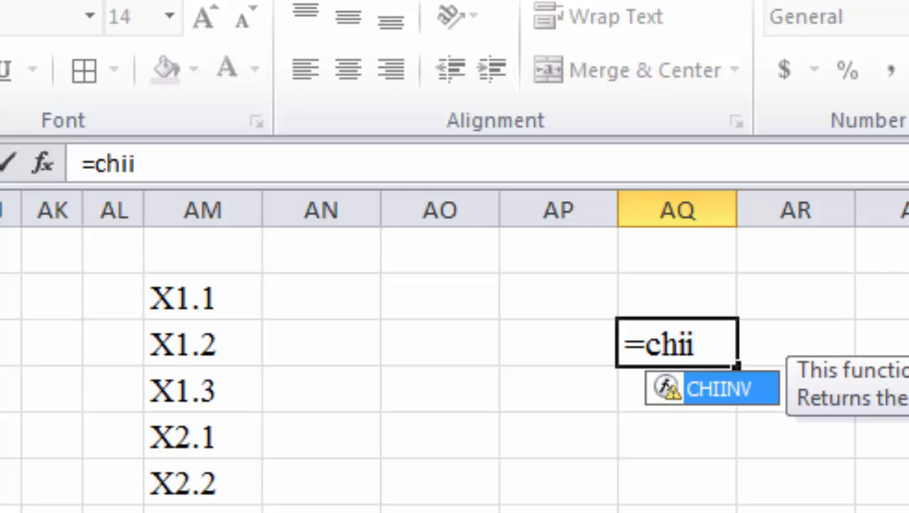
key("Tab")
type("0.05")
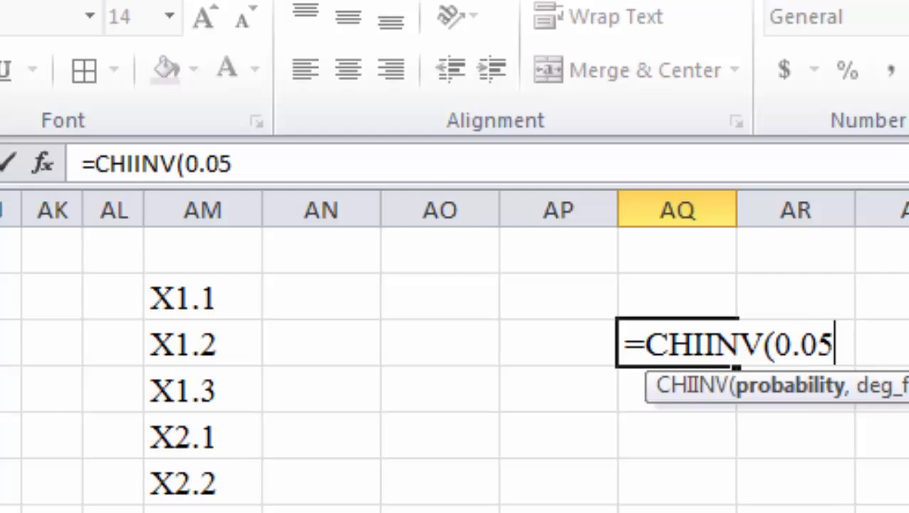
type(",48")
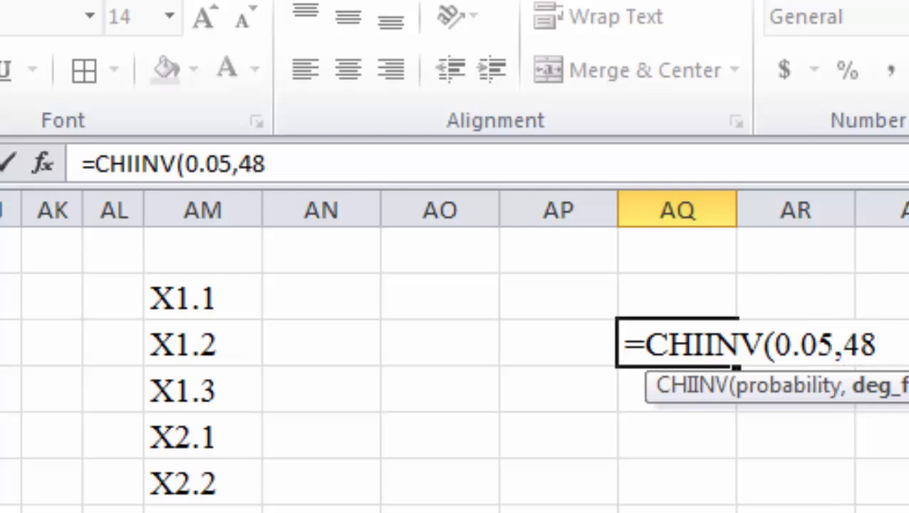
key("Return")
key("Up")
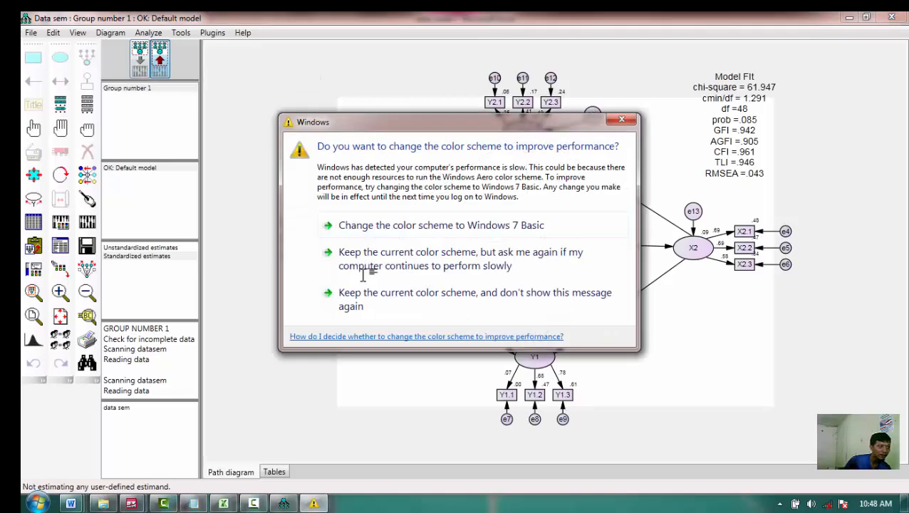
Back in Amos, dismiss the color scheme message, delete the Y1-to-Y2 path from the input diagram and recalculate the estimates
left_click(622, 119)
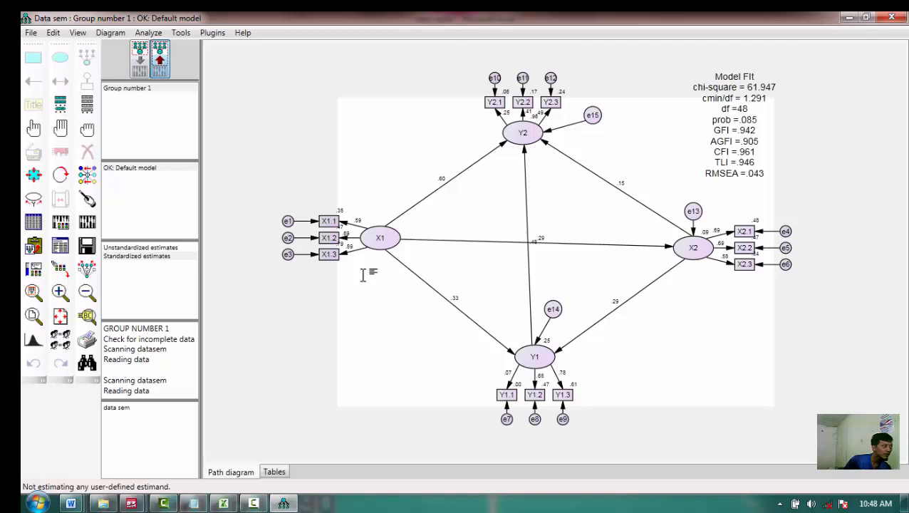
left_click(139, 58)
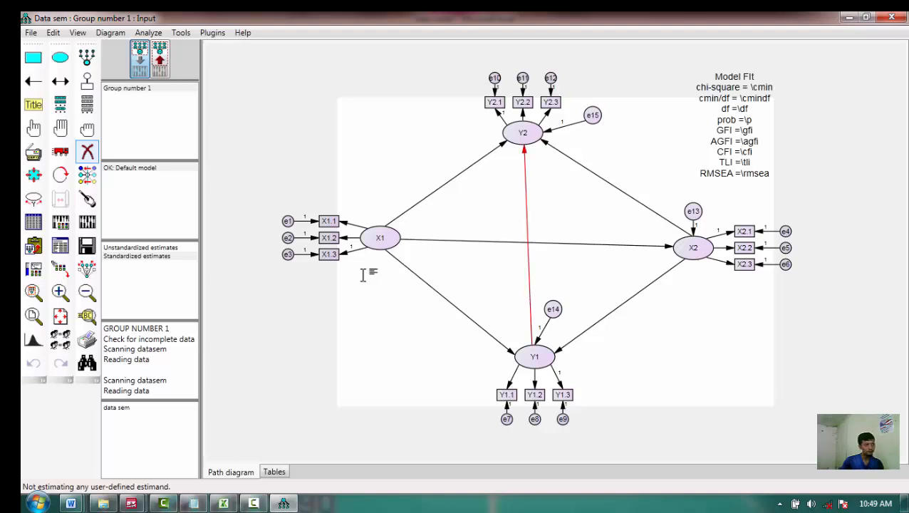
left_click(527, 214)
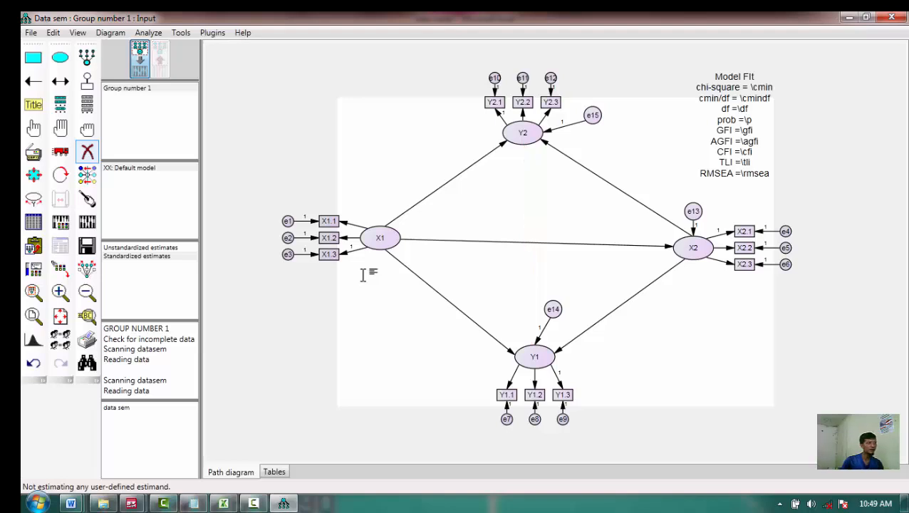
left_click(148, 33)
left_click(187, 47)
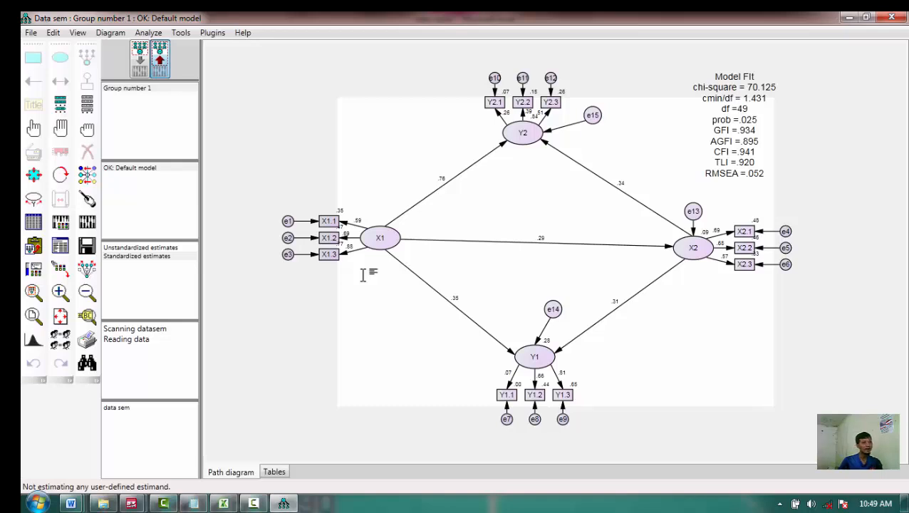
Redraw the path from Y1 to Y2 in the input diagram and recalculate the estimates
left_click(140, 60)
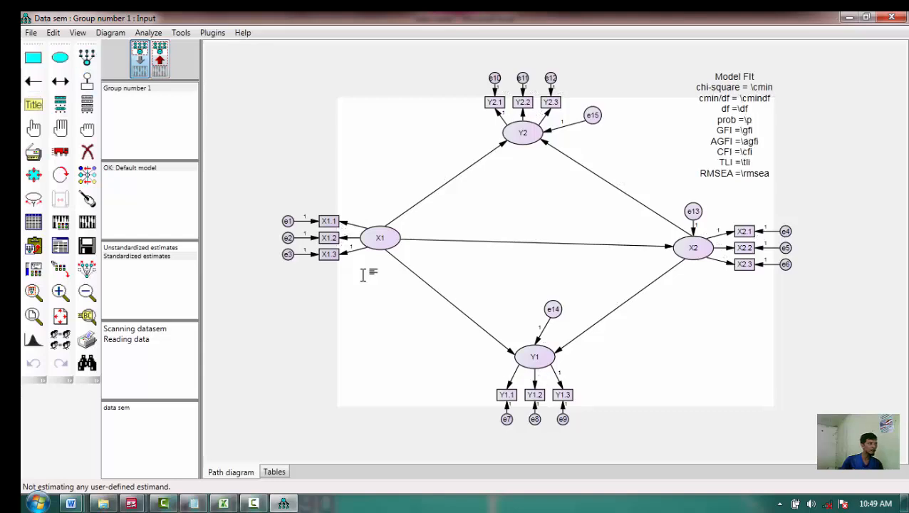
left_click(34, 81)
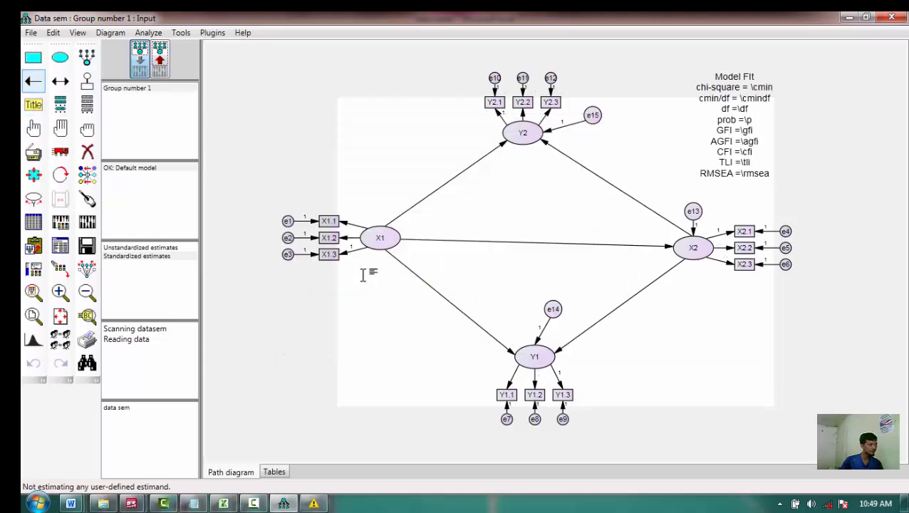
left_click_drag(532, 351, 523, 134)
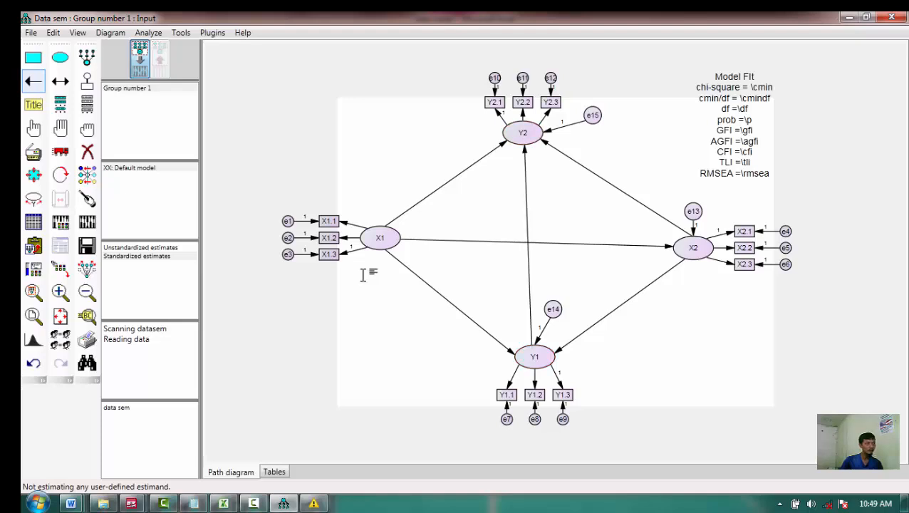
left_click(148, 33)
left_click(188, 48)
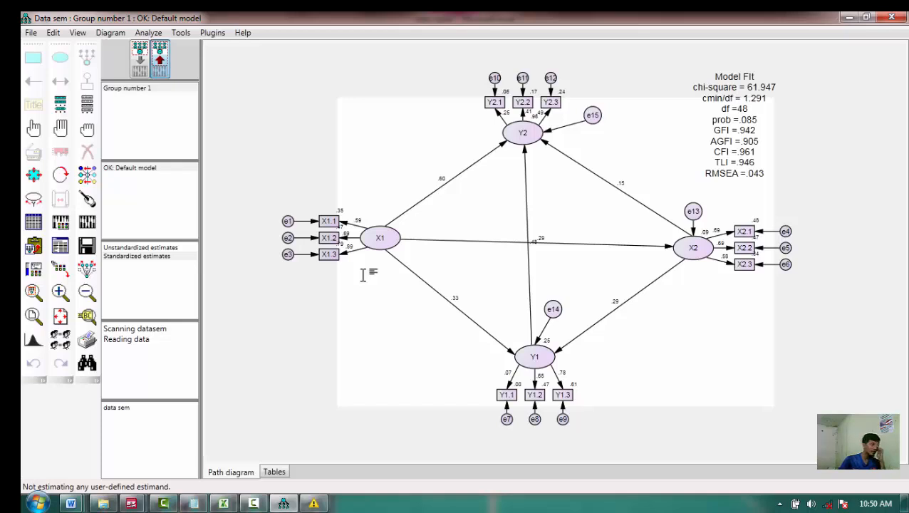
Open the text output in a maximized window and examine the regression weights under Estimates
left_click(78, 33)
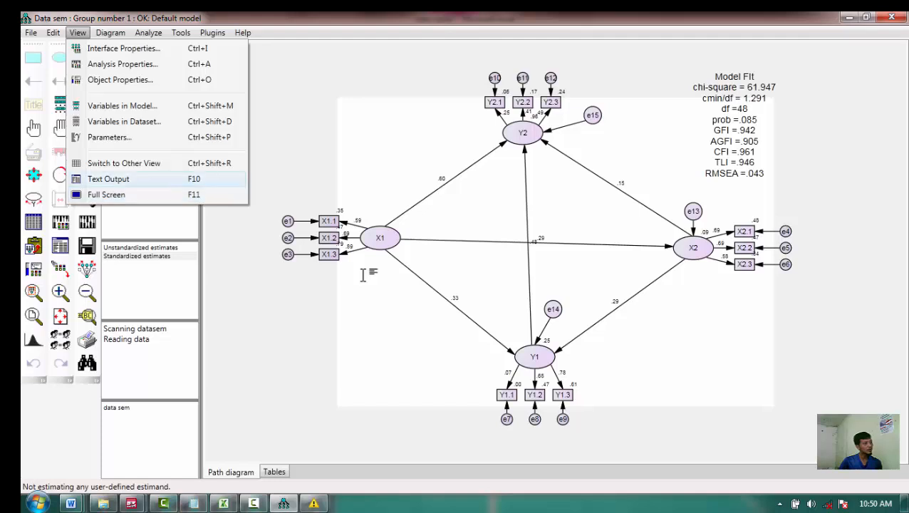
left_click(134, 179)
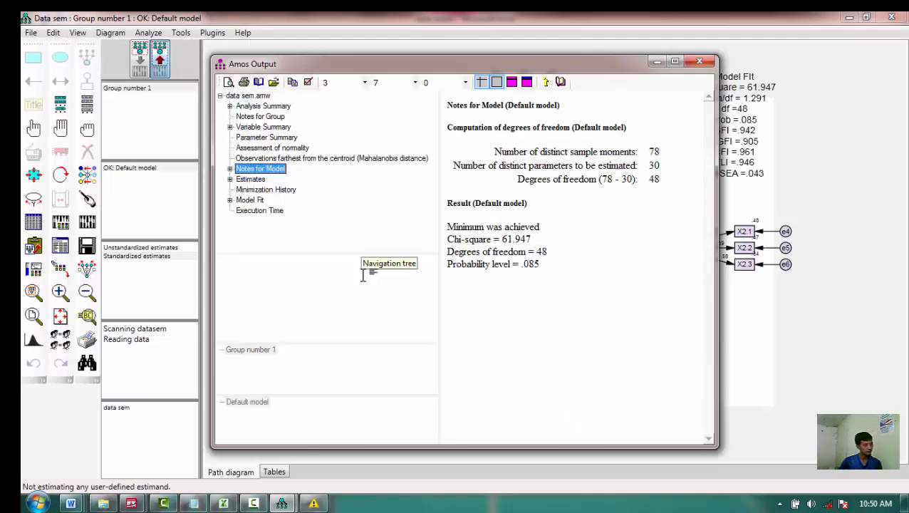
left_click(674, 62)
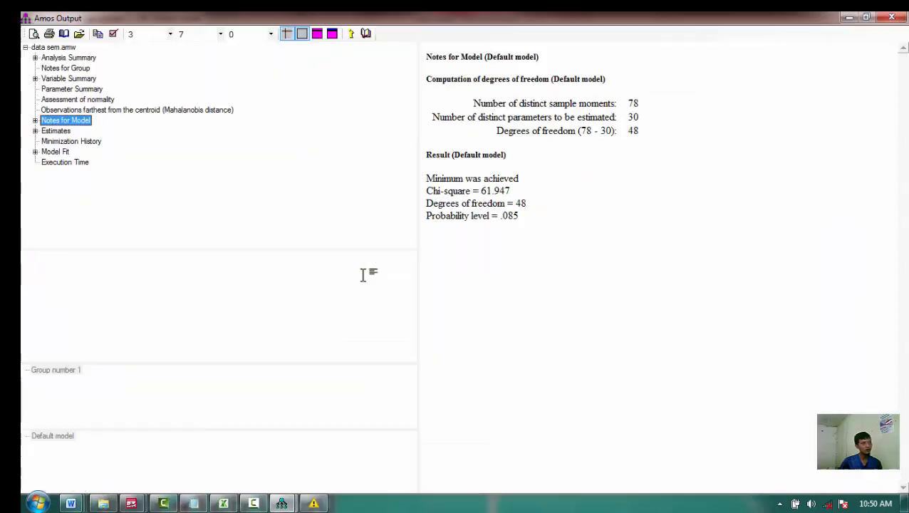
left_click(56, 130)
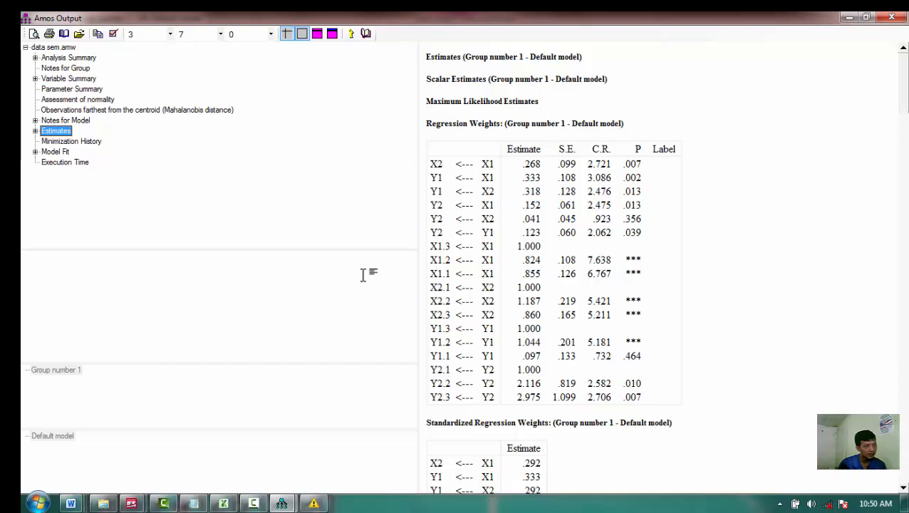
left_click(556, 246)
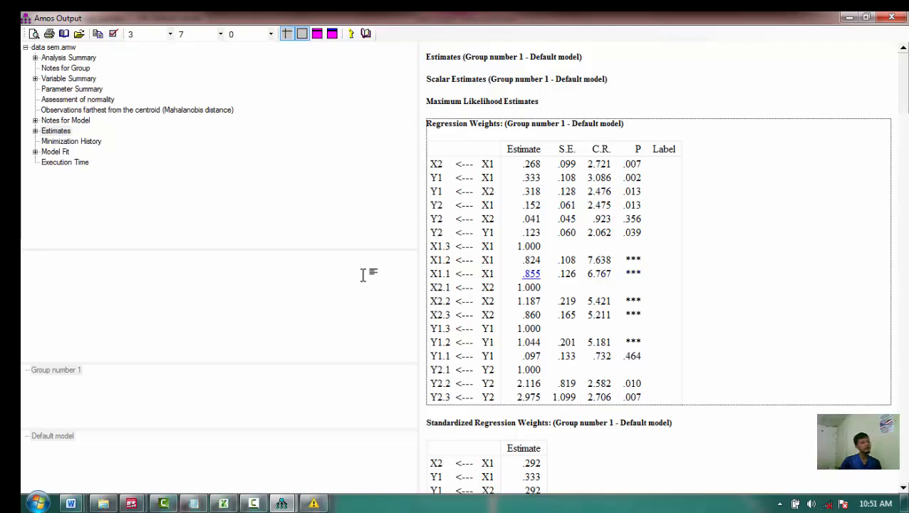
Switch to the Excel workbook with the construct reliability table and insert six blank rows above it on Sheet2
key("alt+Tab")
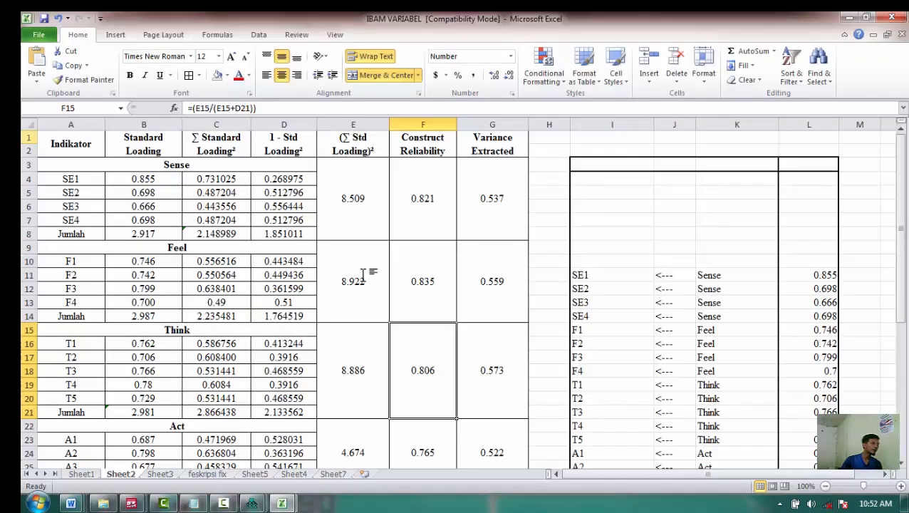
left_click_drag(28, 138, 28, 206)
right_click(82, 187)
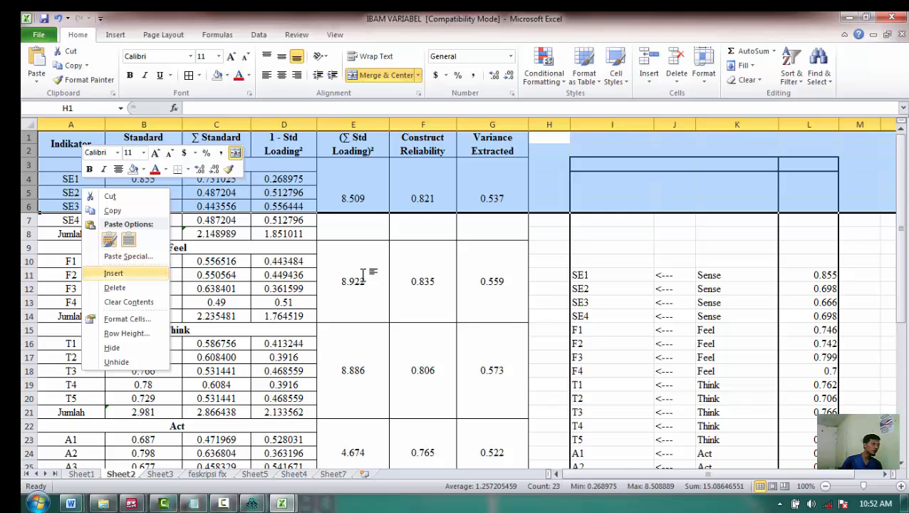
left_click(113, 274)
left_click(493, 276)
Examine the Construct Reliability and Variance Extracted values for the Sense, Feel and Think constructs
left_click(422, 222)
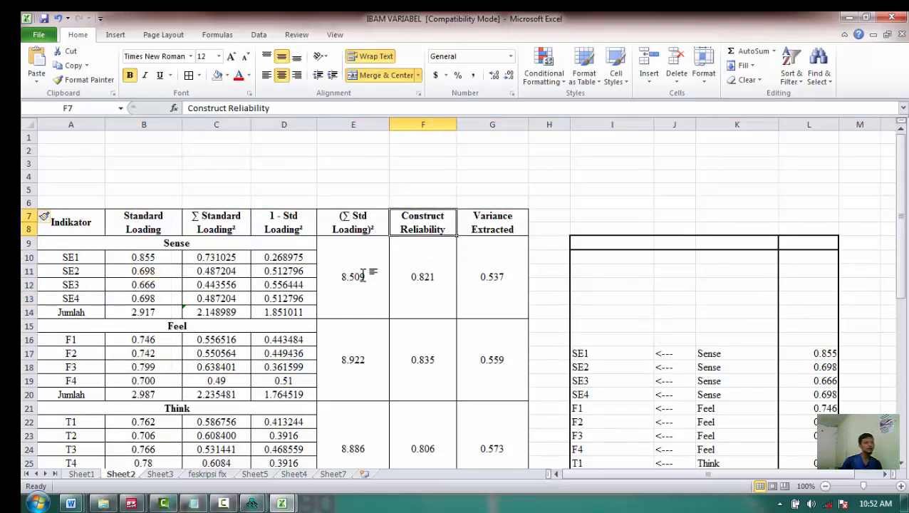
mouse_move(423, 277)
left_mouse_down()
mouse_move(423, 359)
mouse_move(445, 459)
left_mouse_up()
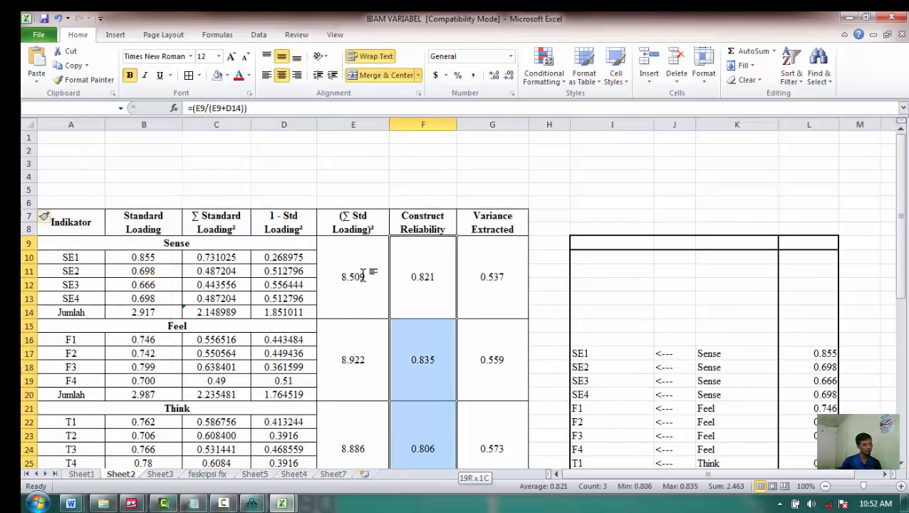
left_click_drag(492, 276, 493, 449)
scroll(492, 448, "down", 3)
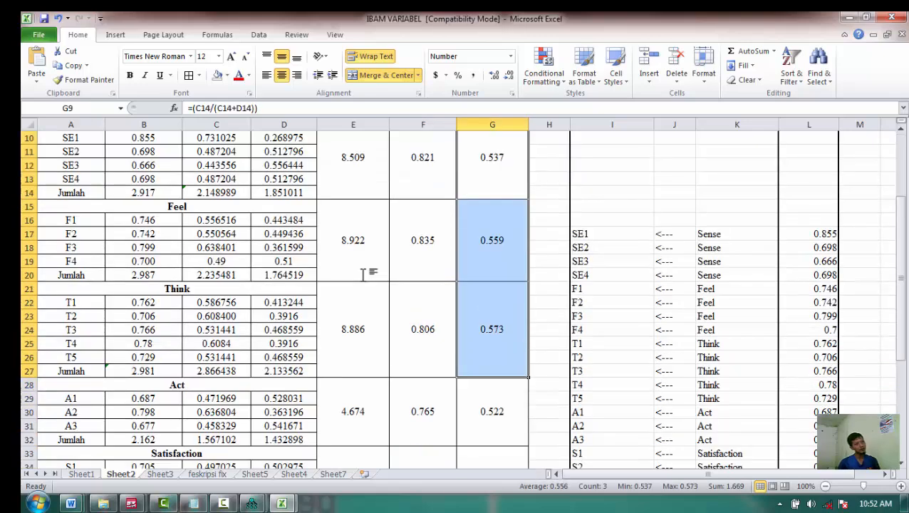
Examine the Construct Reliability and Variance Extracted values for the Act, Satisfaction and Word of Mouth constructs
scroll(362, 275, "down", 2)
scroll(362, 274, "down", 1)
scroll(362, 274, "up", 1)
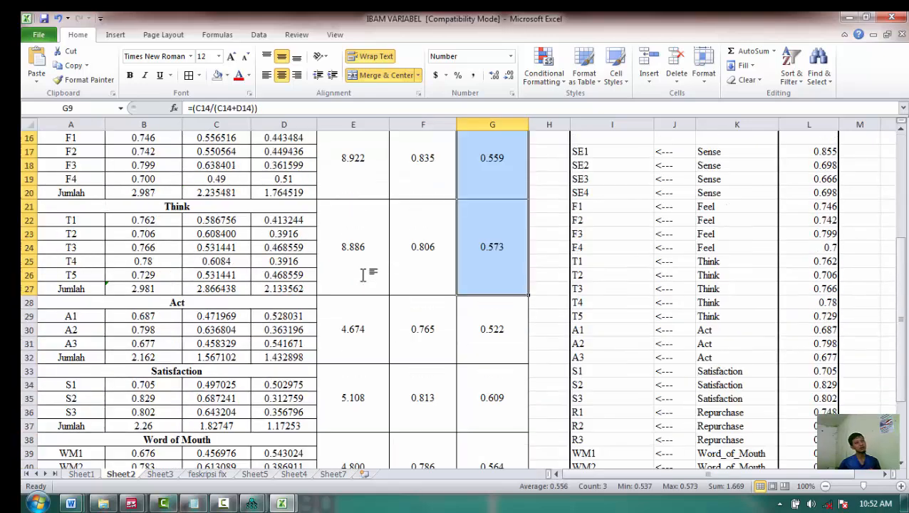
scroll(362, 274, "up", 5)
Inspect the Construct Reliability and Variance Extracted formulas in the Sense rows and highlight the calculated columns from Sense to Think
key("Left")
key("Down")
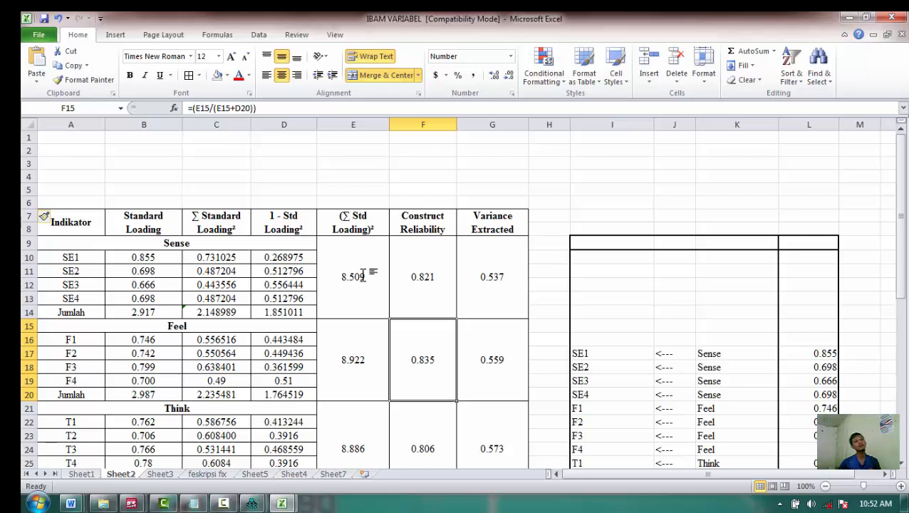
key("Up")
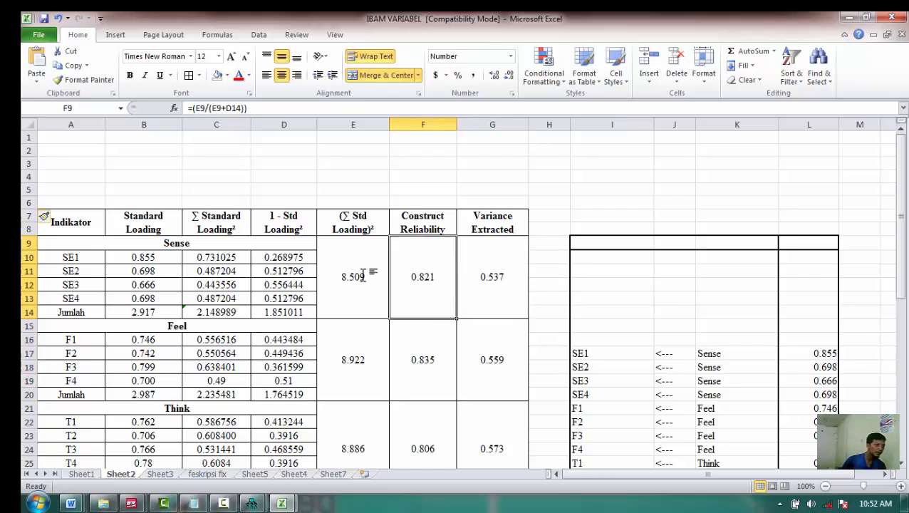
key("shift+Right")
key("shift+Down")
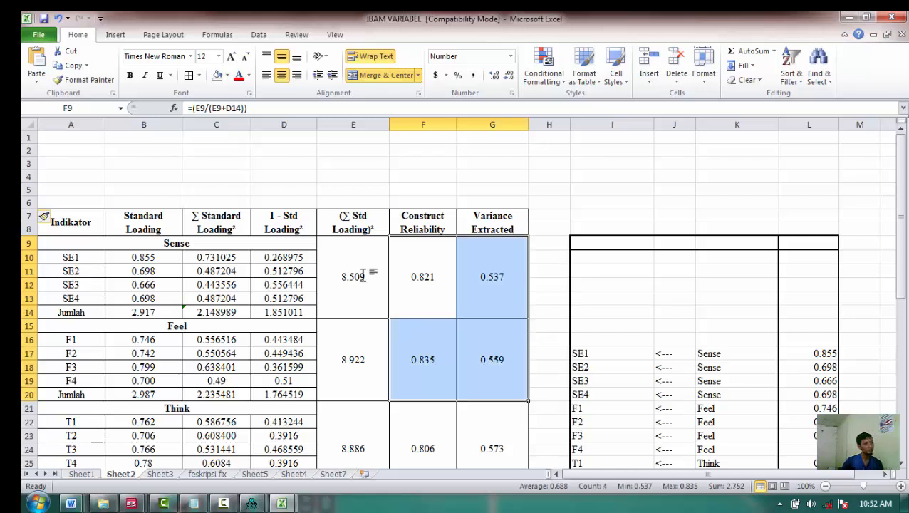
key("shift+Up")
key("shift+Left")
key("Right")
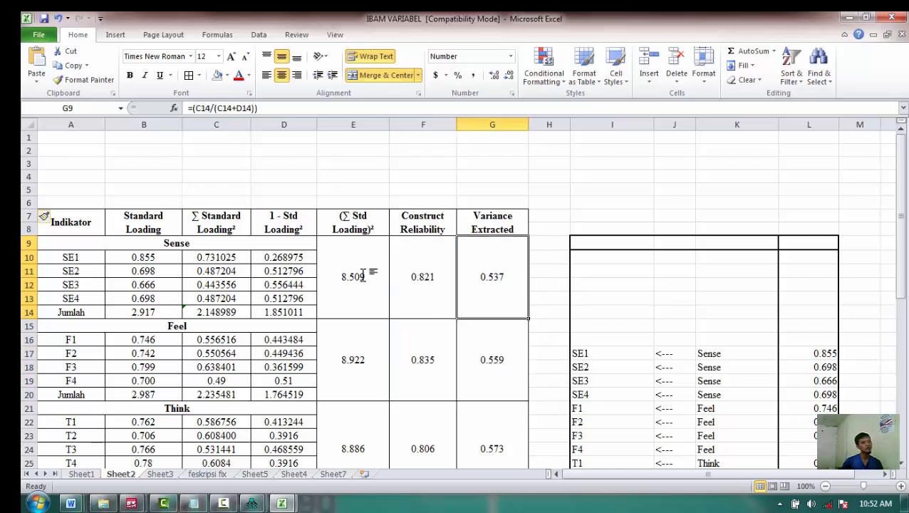
key("Left")
key("F2")
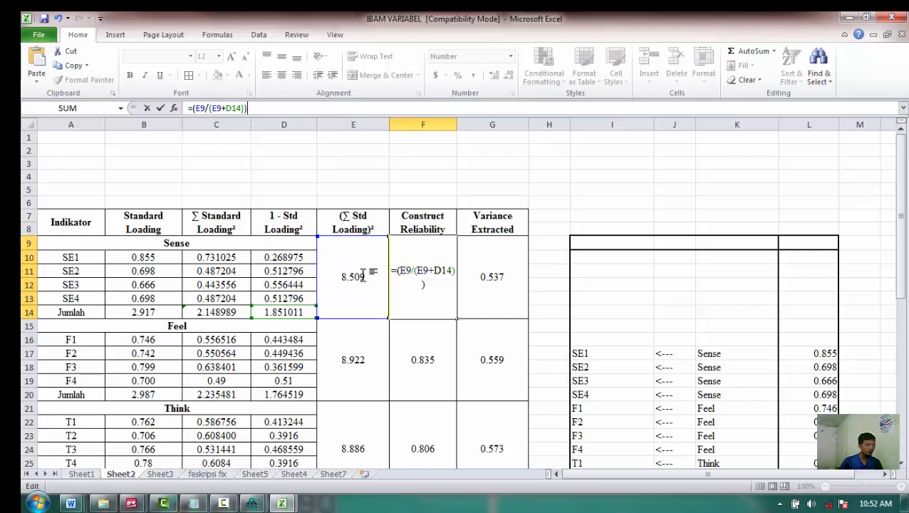
key("Escape")
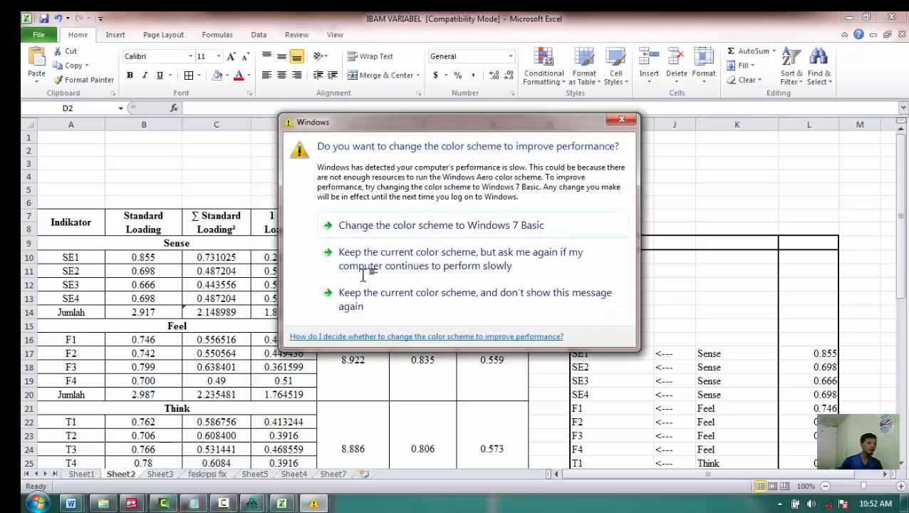
left_click(363, 275)
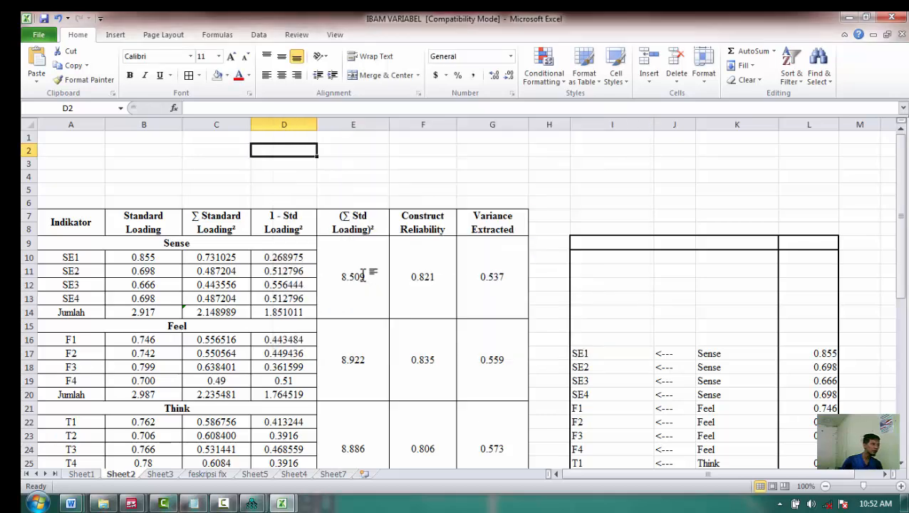
mouse_move(362, 275)
left_mouse_down()
mouse_move(422, 284)
mouse_move(491, 456)
mouse_move(364, 324)
mouse_move(363, 275)
left_mouse_up()
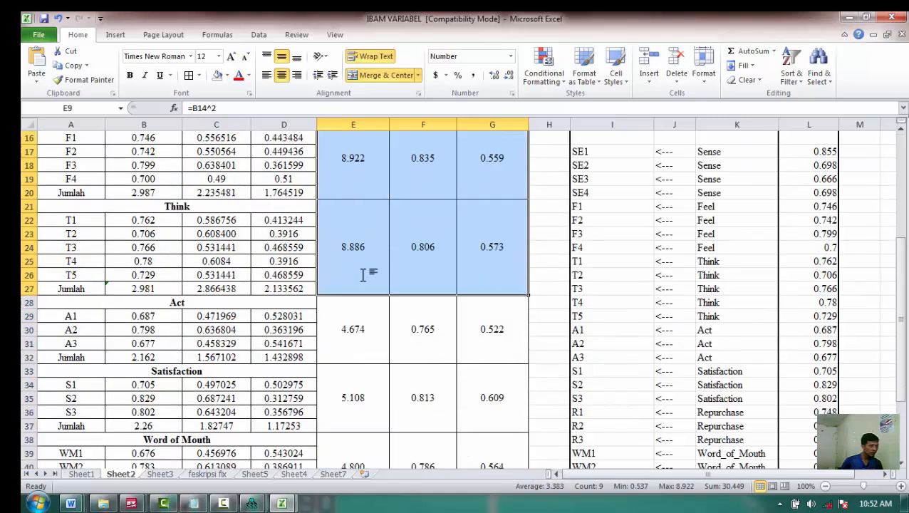
Switch to the Amos Output window and review the P values in the Regression Weights table
left_click(251, 503)
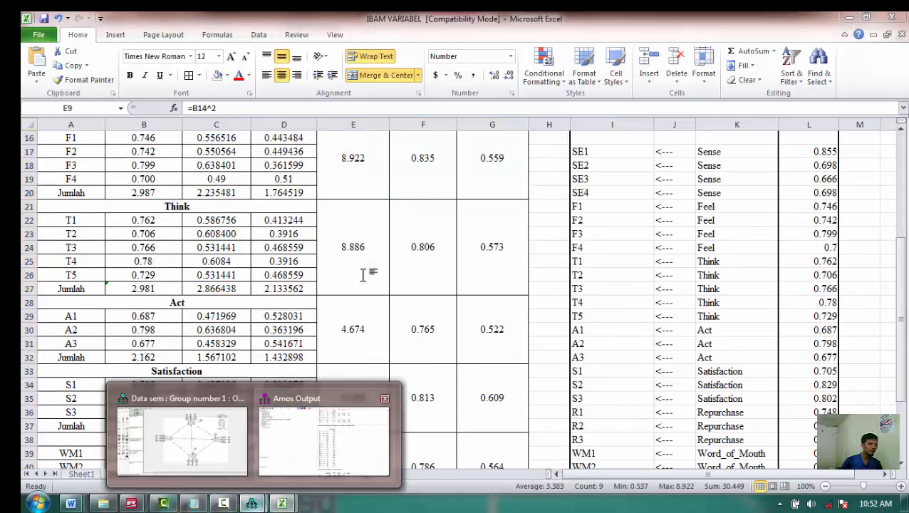
left_click(324, 436)
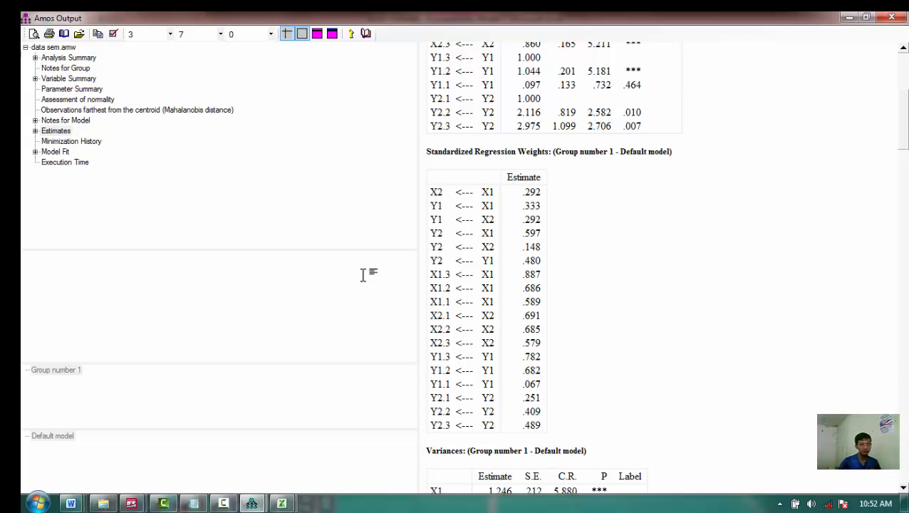
scroll(362, 274, "up", 5)
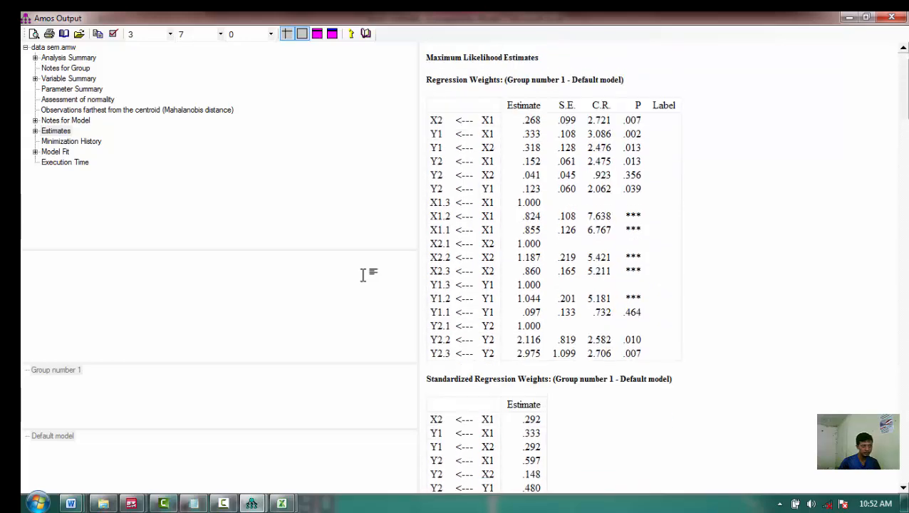
scroll(363, 275, "down", 1)
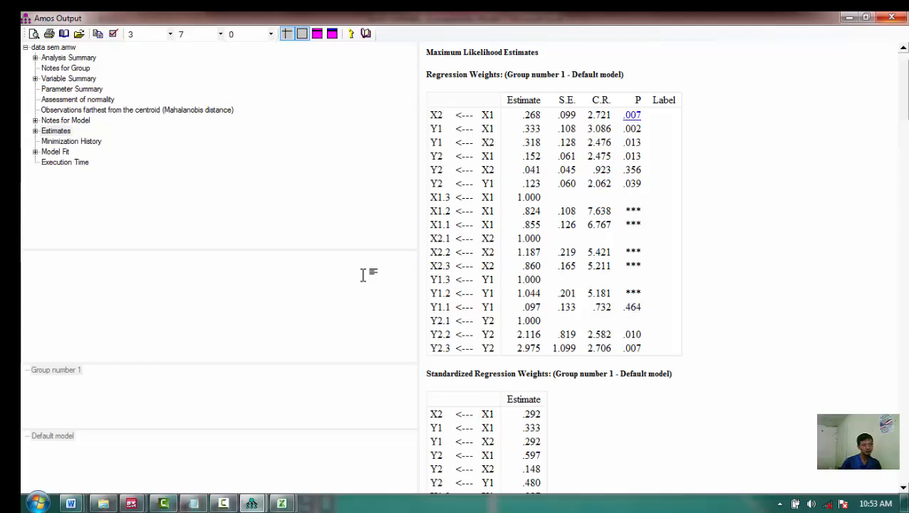
Switch to the Amos path diagram, show the input model, and delete indicator Y1.1 with its error term e7
key("alt+Tab")
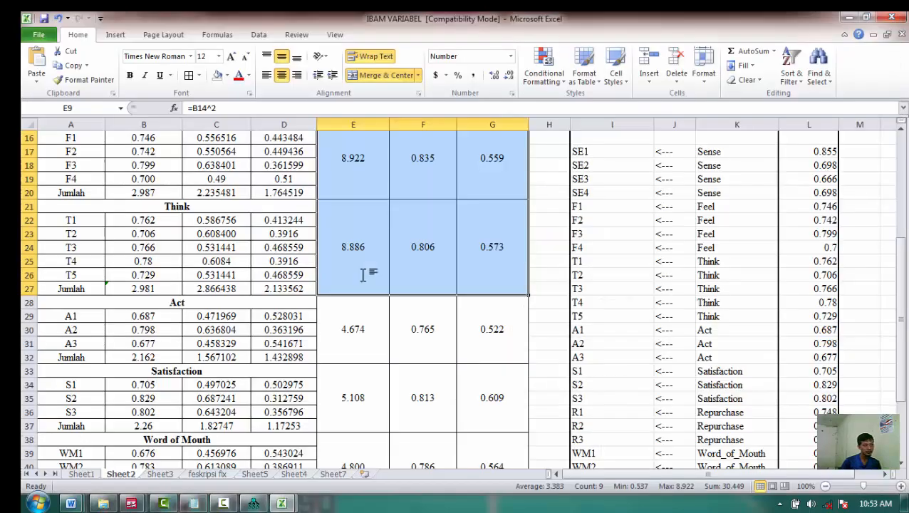
key("alt+Tab")
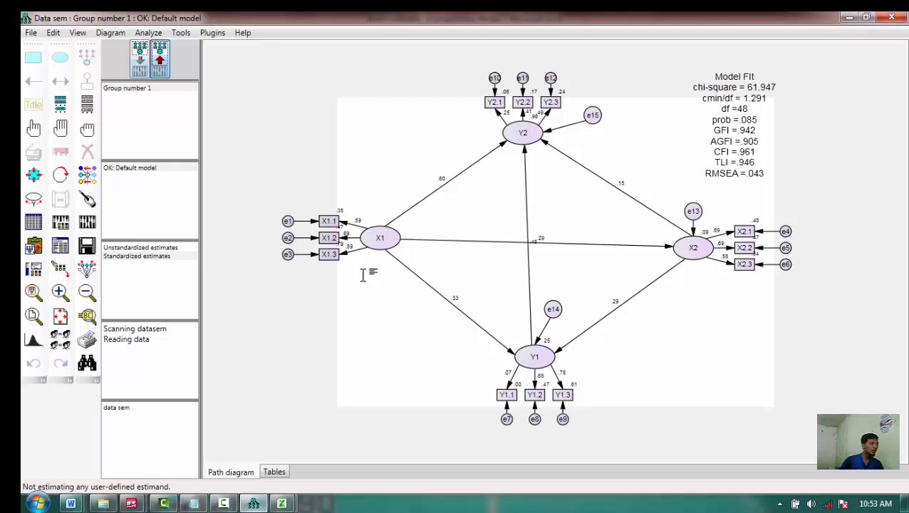
left_click(363, 275)
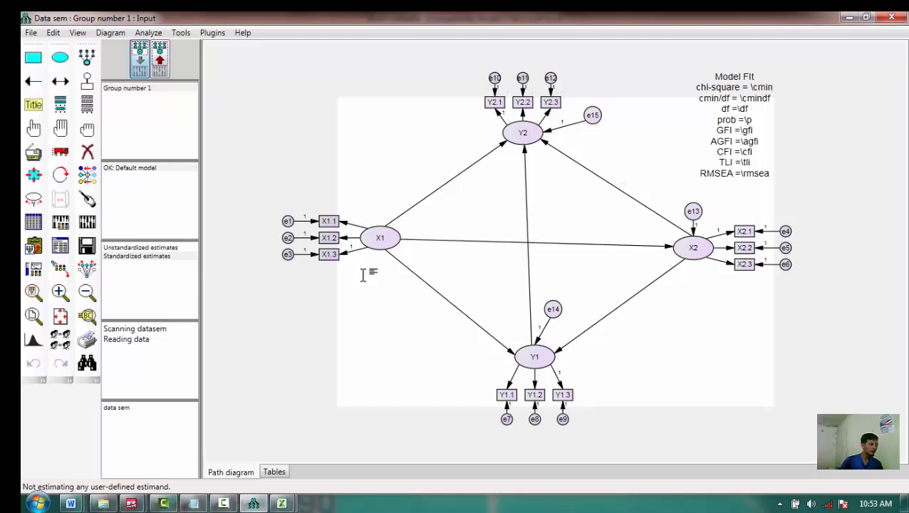
left_click(87, 151)
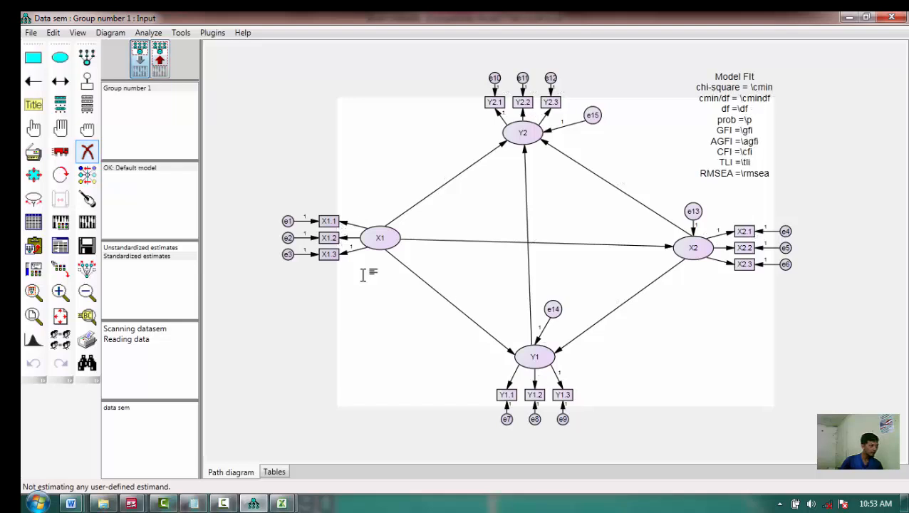
left_click(506, 394)
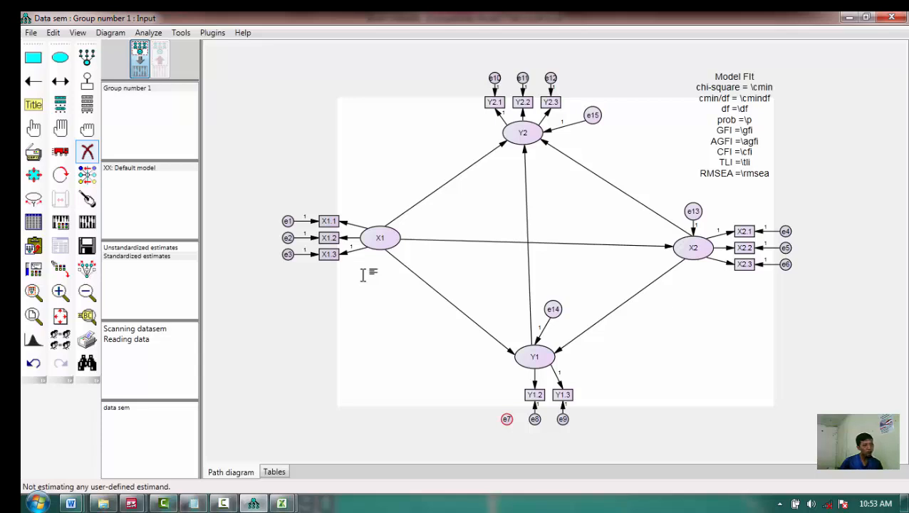
left_click(507, 419)
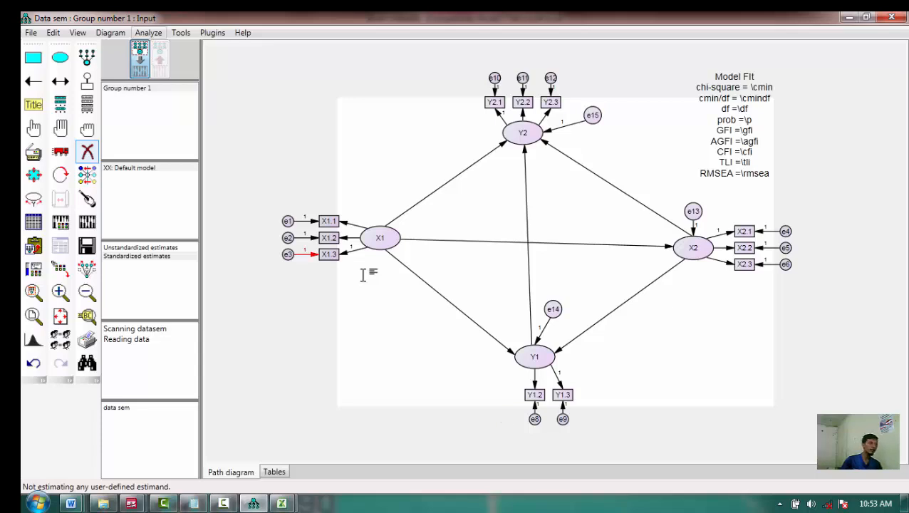
Recalculate the estimates and display the output path diagram with the model fit values
left_click(148, 32)
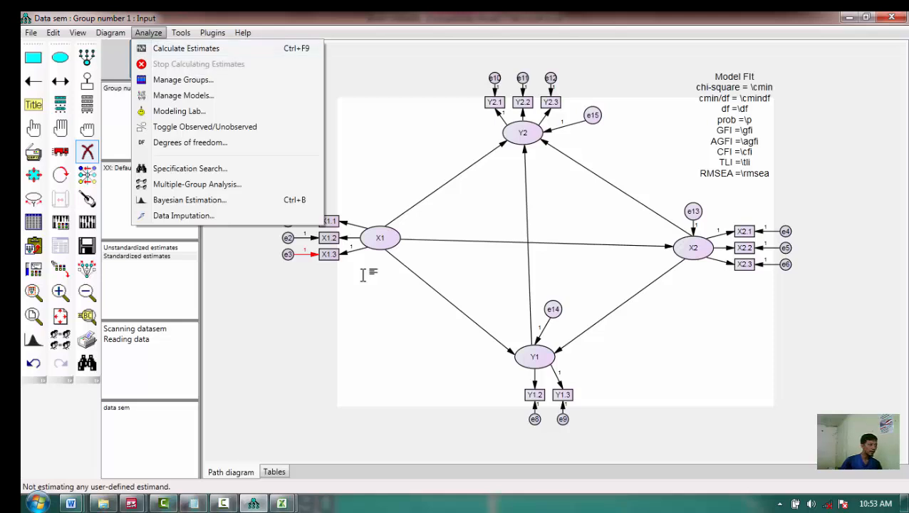
left_click(185, 48)
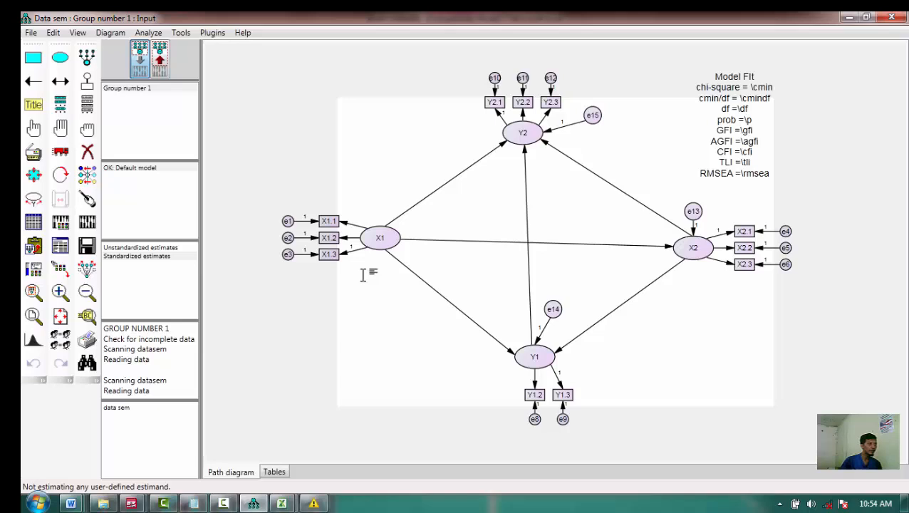
left_click(159, 57)
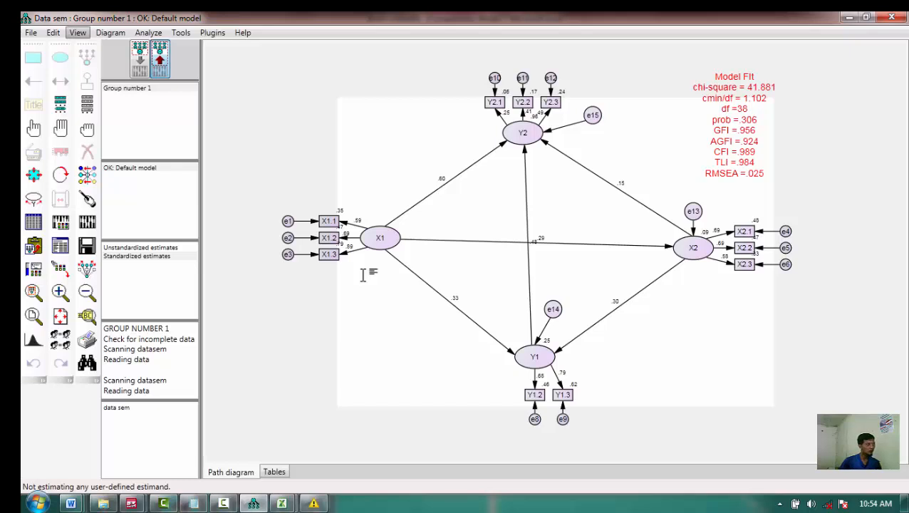
Open the text output of the revised model and show its Estimates section
left_click(78, 32)
left_click(110, 179)
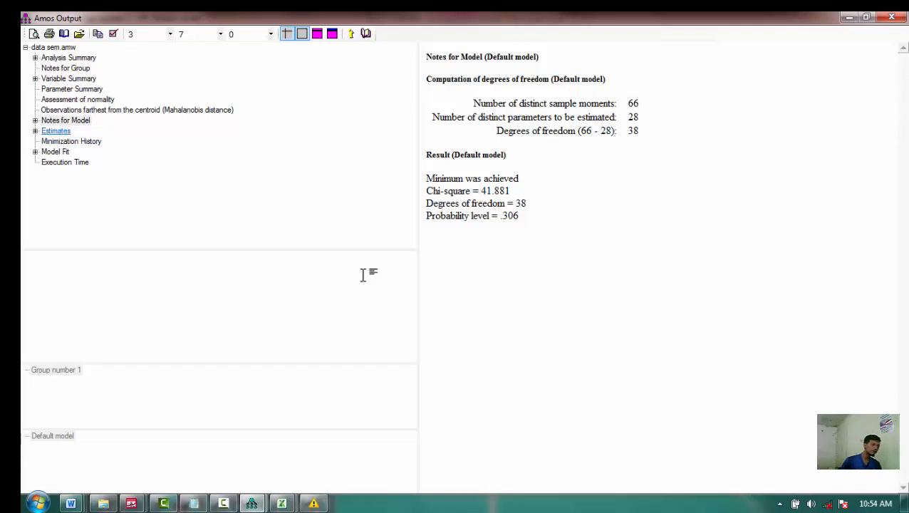
left_click(56, 131)
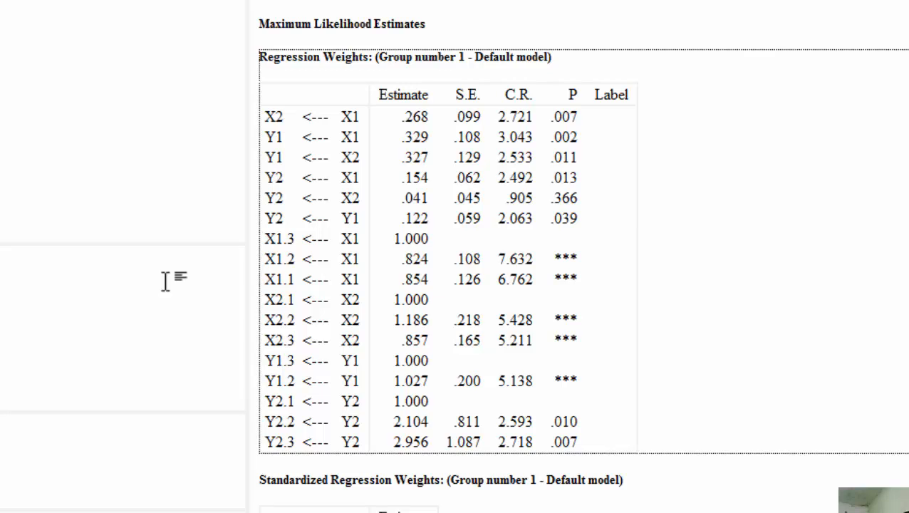
Examine the critical ratios and P values of the paths and indicators in the Regression Weights table
scroll(165, 281, "down", 3)
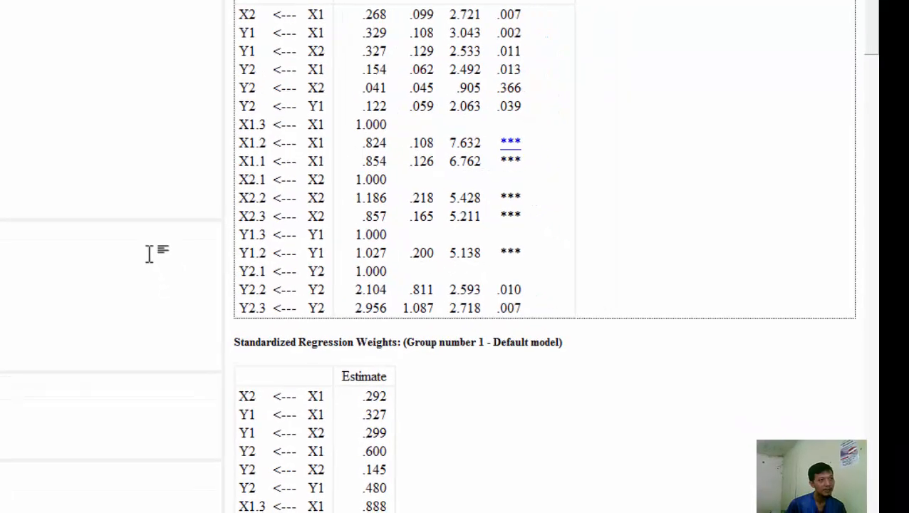
key("Tab")
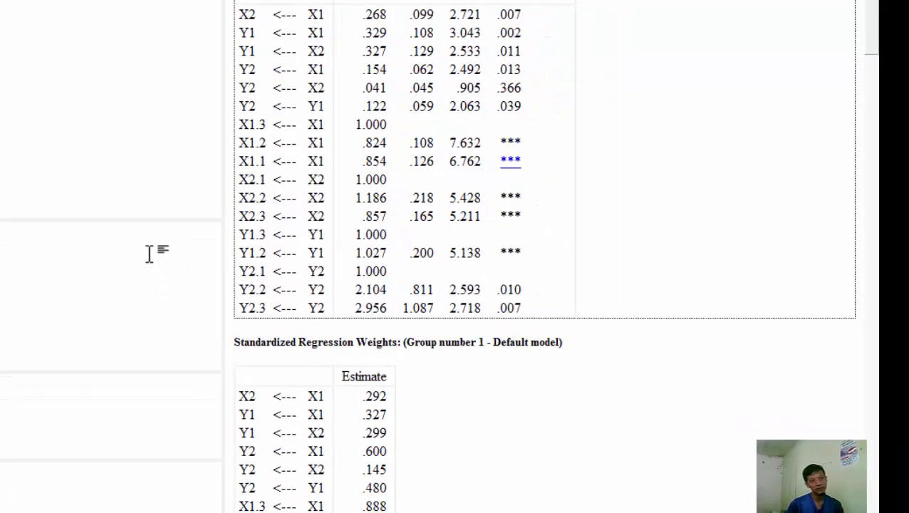
key("shift+Tab")
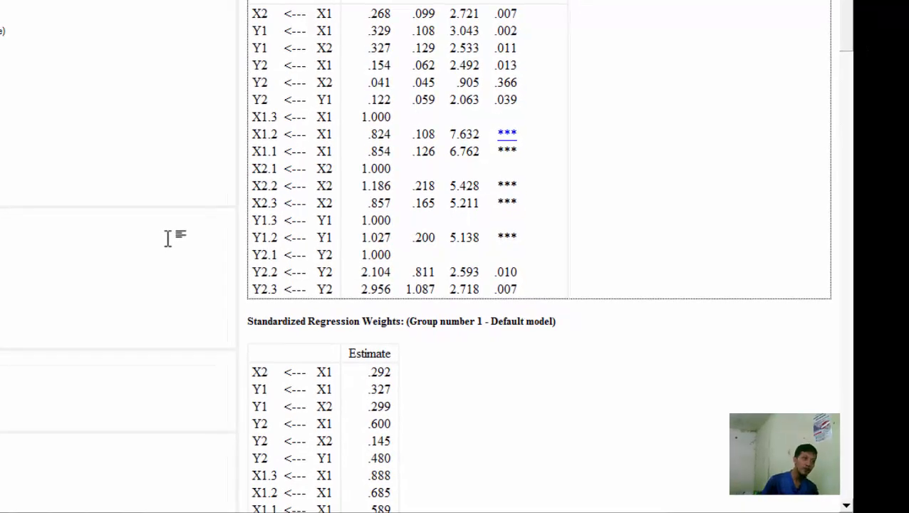
key("shift+Tab")
key("Tab")
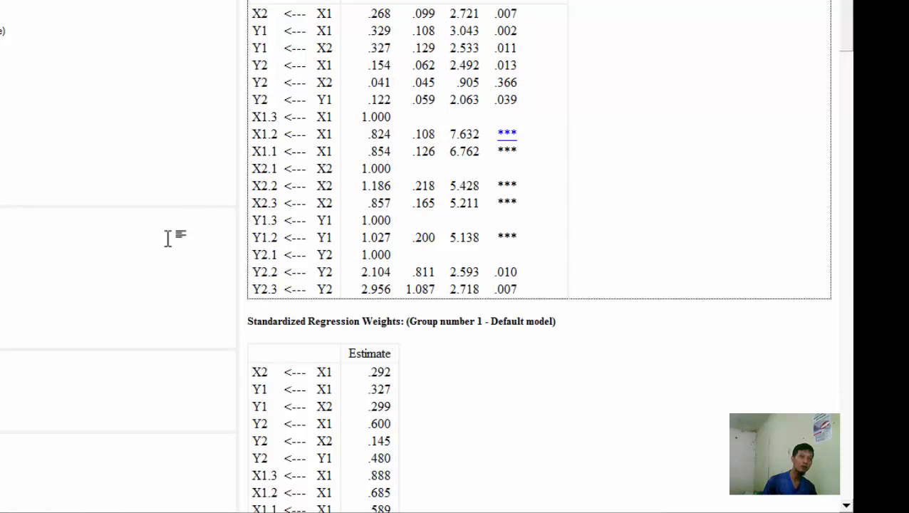
scroll(169, 238, "down", 6)
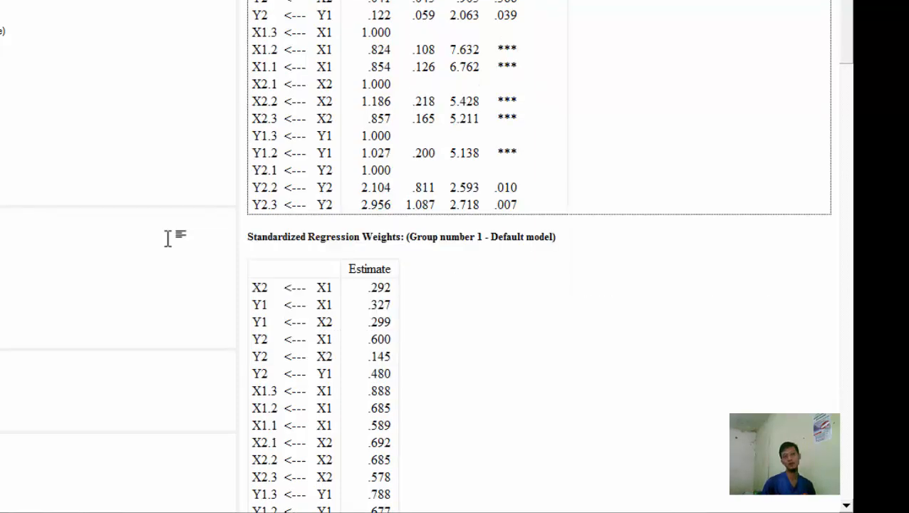
scroll(168, 238, "up", 5)
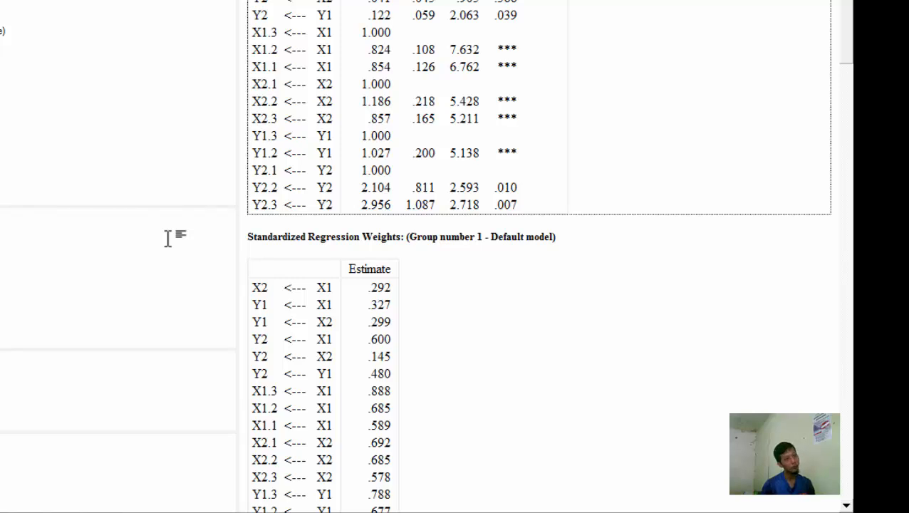
scroll(168, 238, "up", 2)
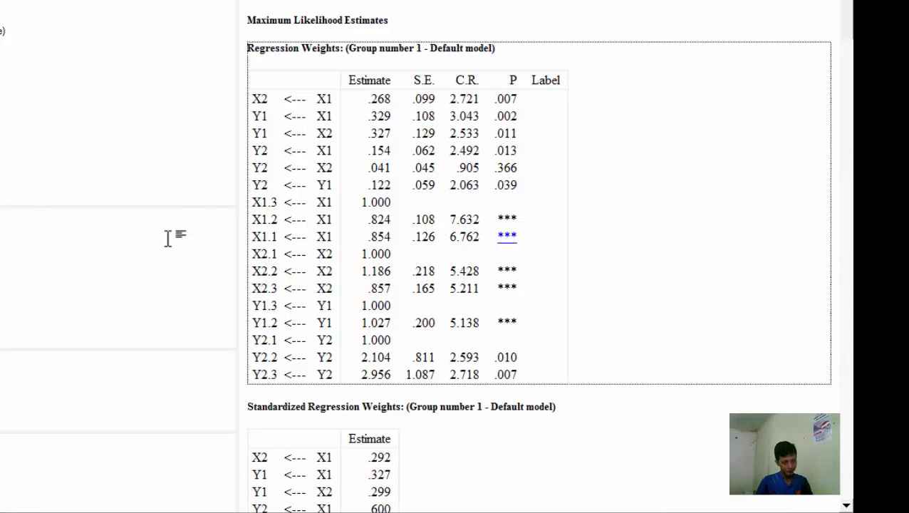
scroll(168, 238, "down", 1)
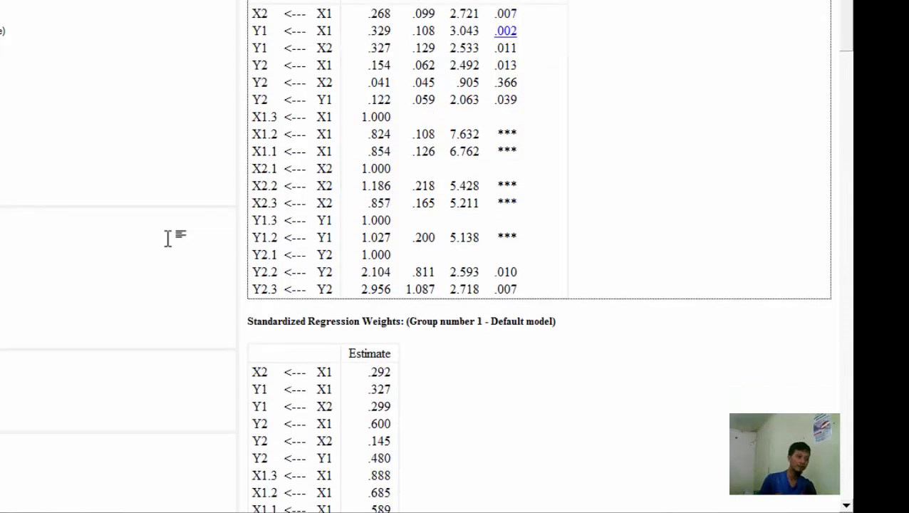
scroll(168, 238, "down", 1)
scroll(168, 238, "up", 1)
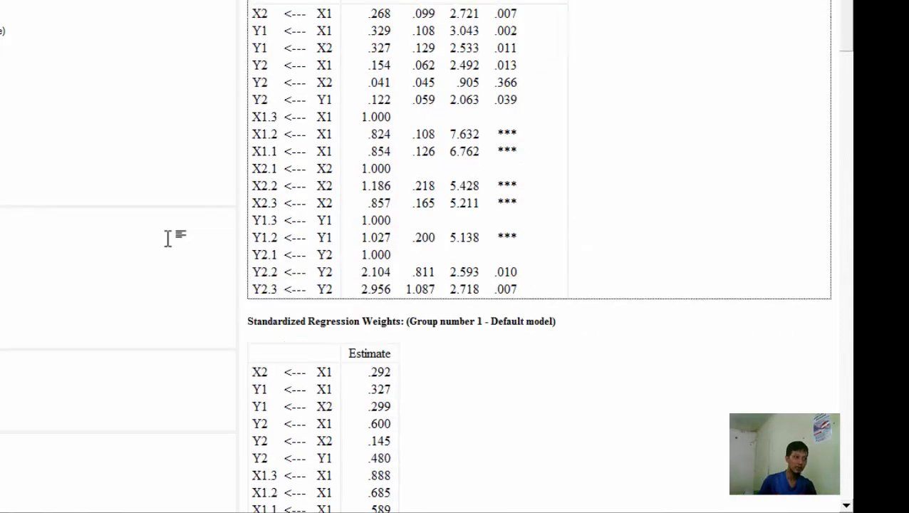
scroll(169, 238, "up", 1)
Examine the Standardized Regression Weights of the structural paths and the remaining indicators
scroll(168, 238, "down", 5)
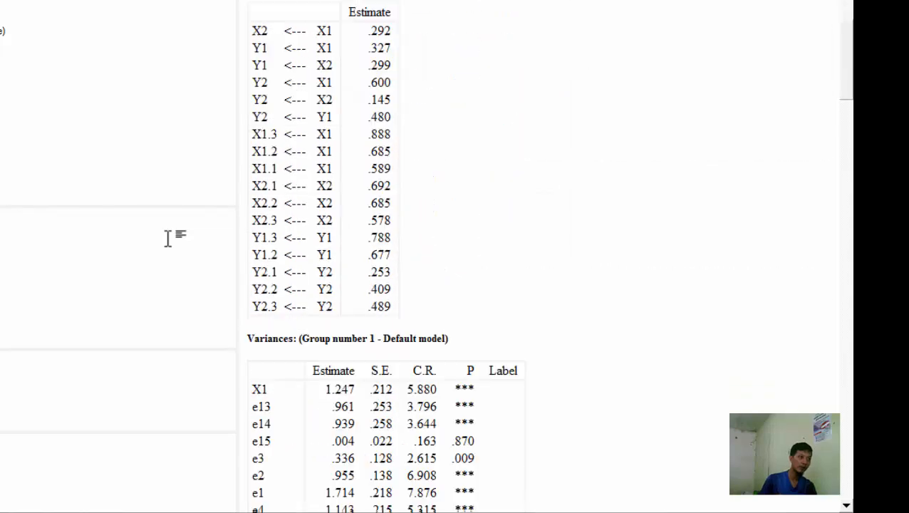
scroll(168, 238, "down", 1)
scroll(168, 238, "up", 1)
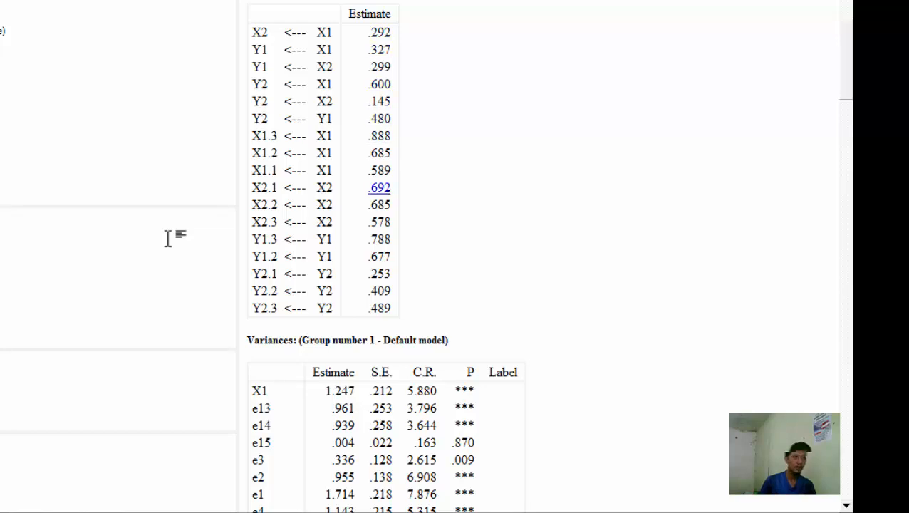
Examine the Variances and Squared Multiple Correlations tables of the revised model, then return to the path diagram
scroll(168, 237, "up", 1)
scroll(168, 238, "down", 4)
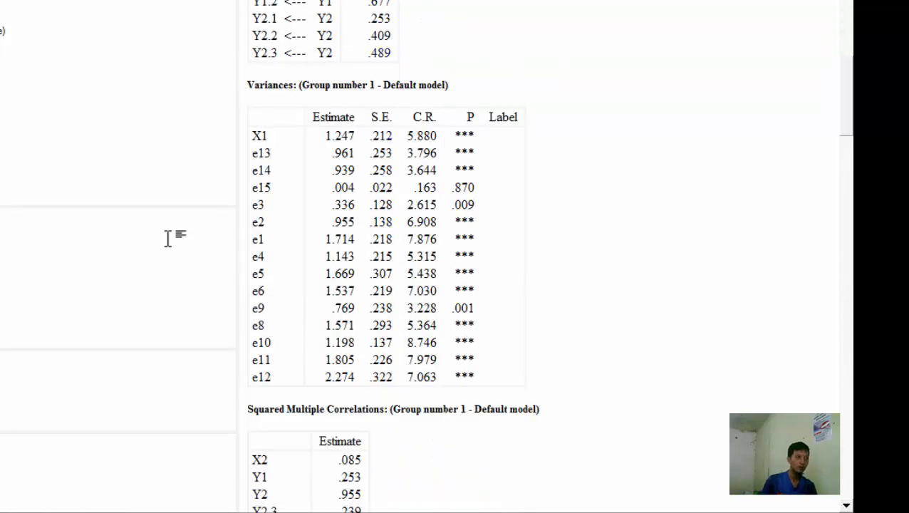
scroll(168, 238, "down", 4)
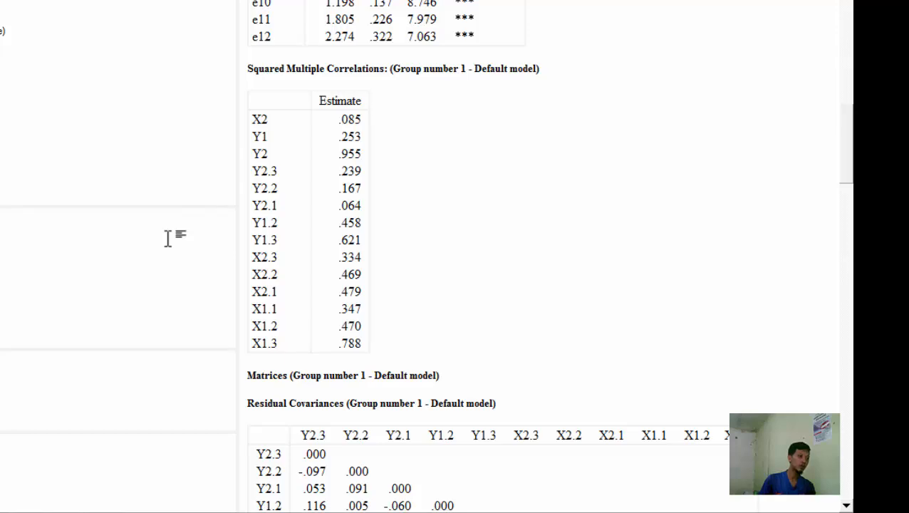
left_click(15, 445)
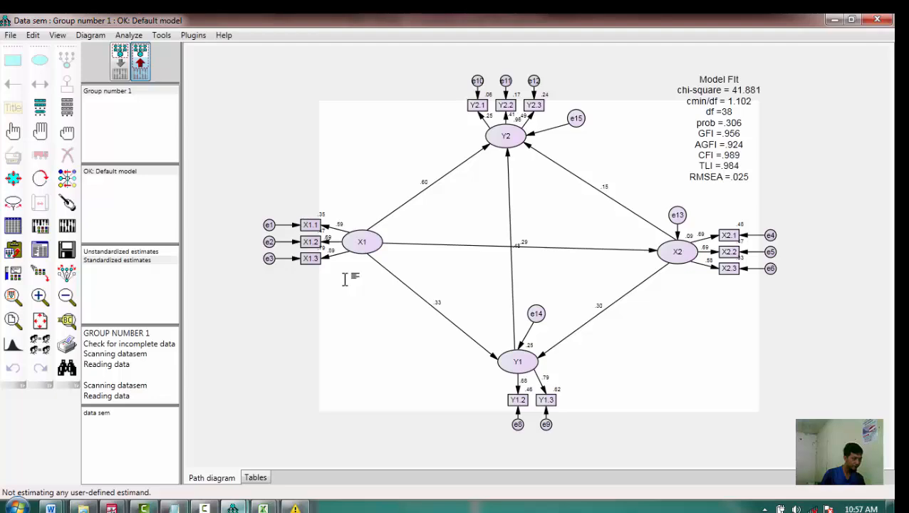
Reopen the text output and review the direct and indirect effects tables, ending back at the Regression Weights table
left_click(233, 507)
left_click(308, 440)
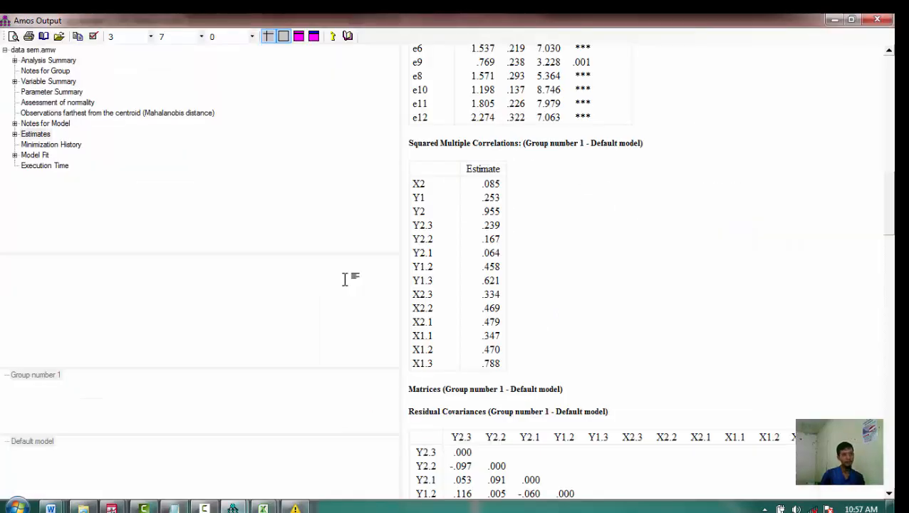
scroll(346, 278, "down", 20)
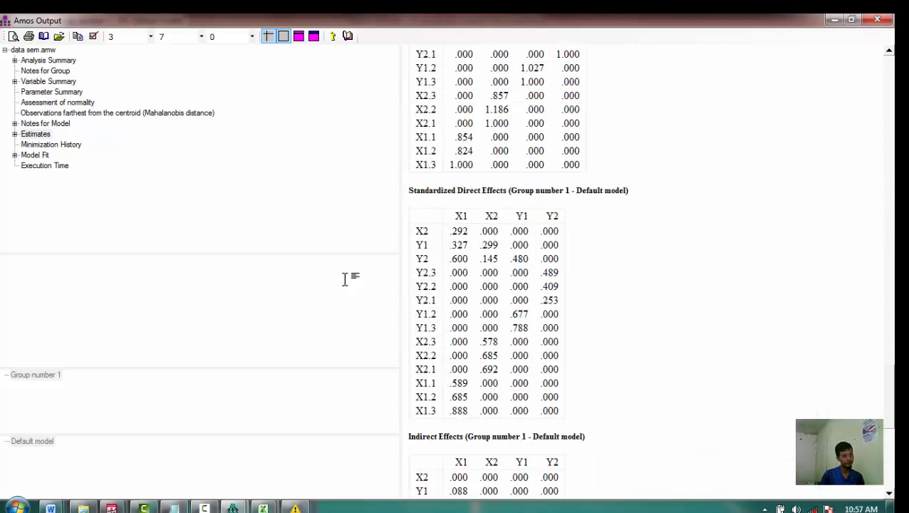
scroll(345, 278, "down", 3)
scroll(346, 278, "up", 20)
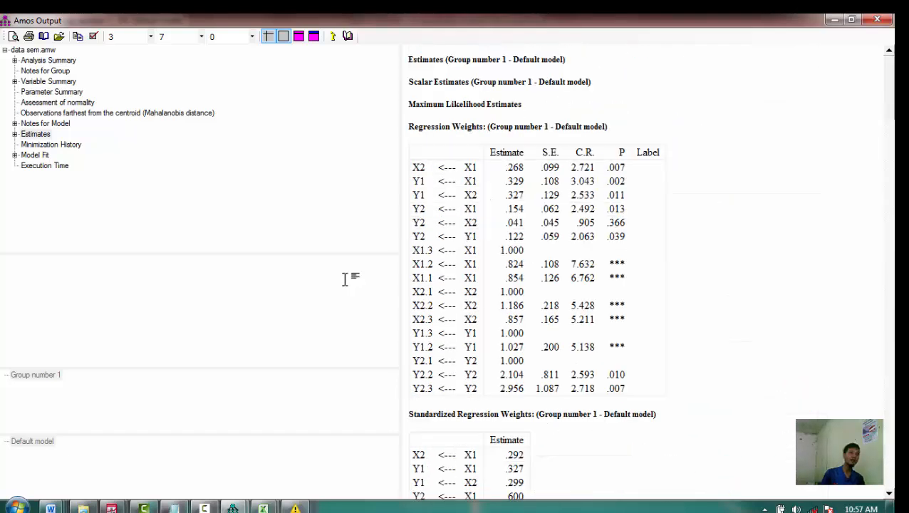
Examine the skewness, kurtosis and critical ratios in the Assessment of normality, then return to the path diagram
left_click(57, 101)
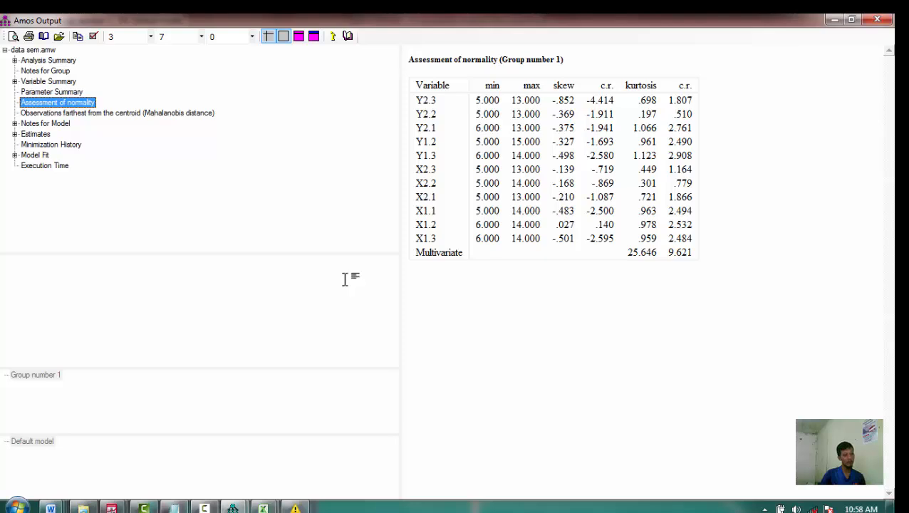
left_click(233, 508)
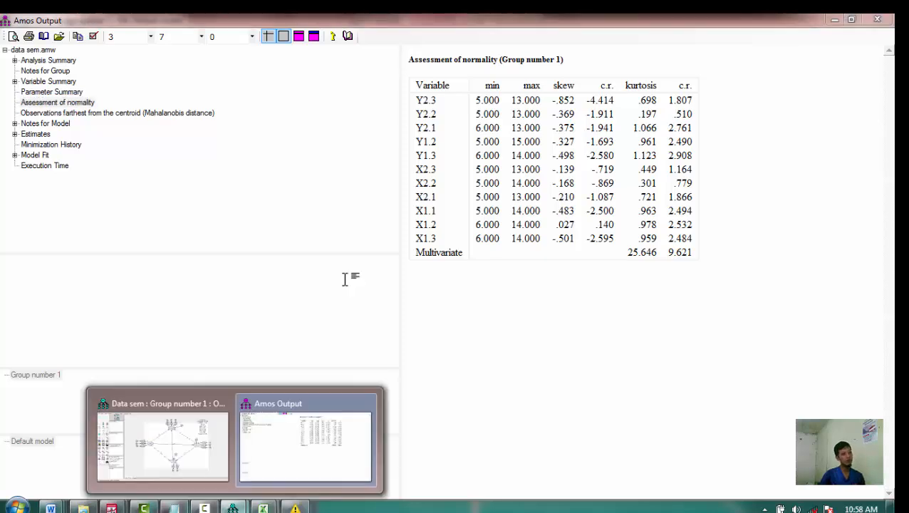
left_click(162, 443)
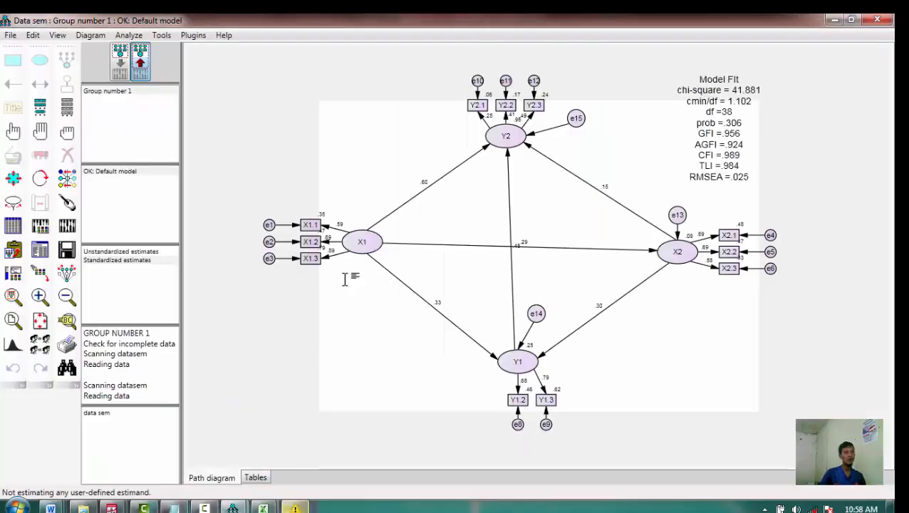